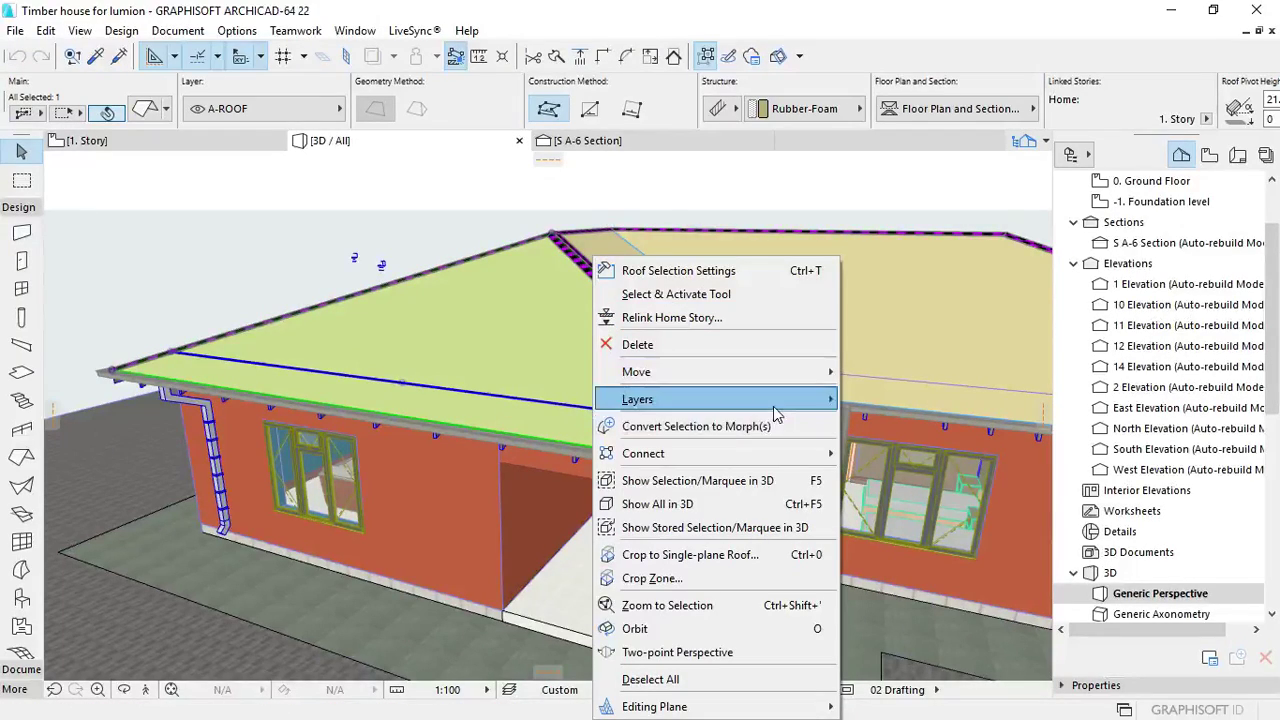
# Step: Hide the A-ROOF layer of the roof covering in the 3D view
pyautogui.moveTo(772, 407)
pyautogui.click(888, 424)
pyautogui.scroll(2, 820, 388)
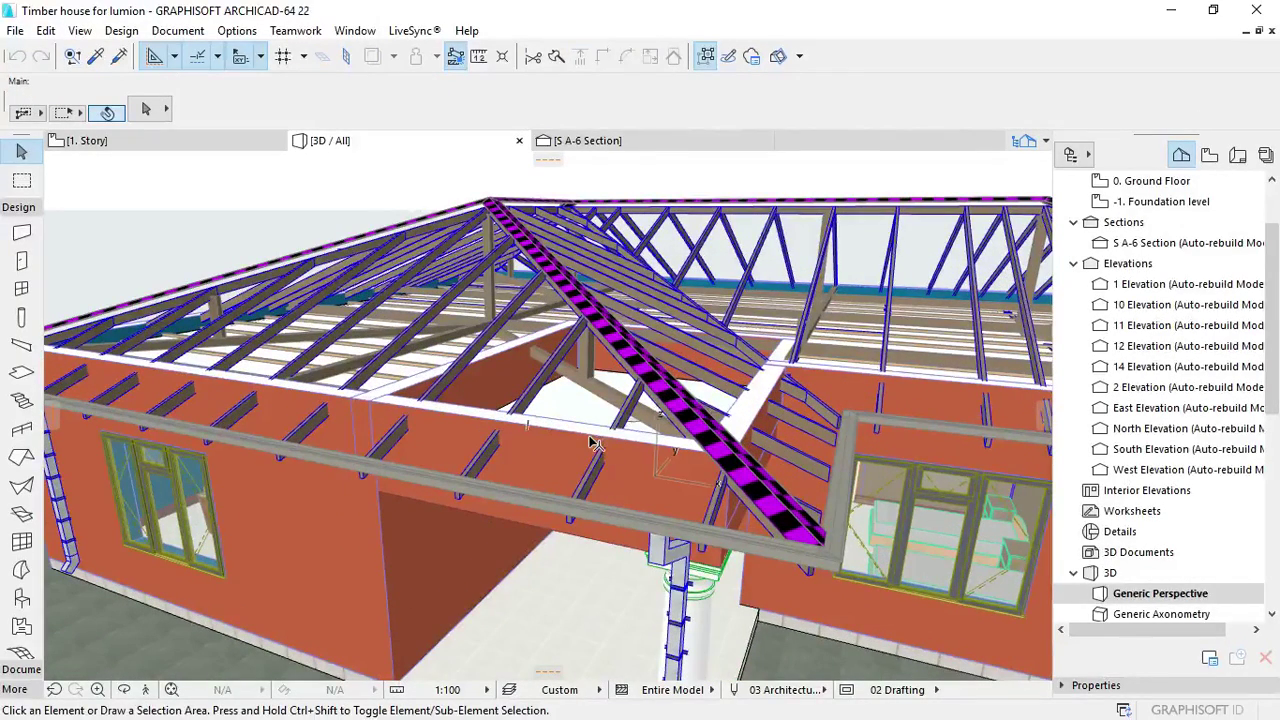
# Step: Hide the Top wall and Morph wall layers using the wall morphs at the front of the house
pyautogui.click(630, 455)
pyautogui.rightClick(640, 457)
pyautogui.moveTo(714, 374)
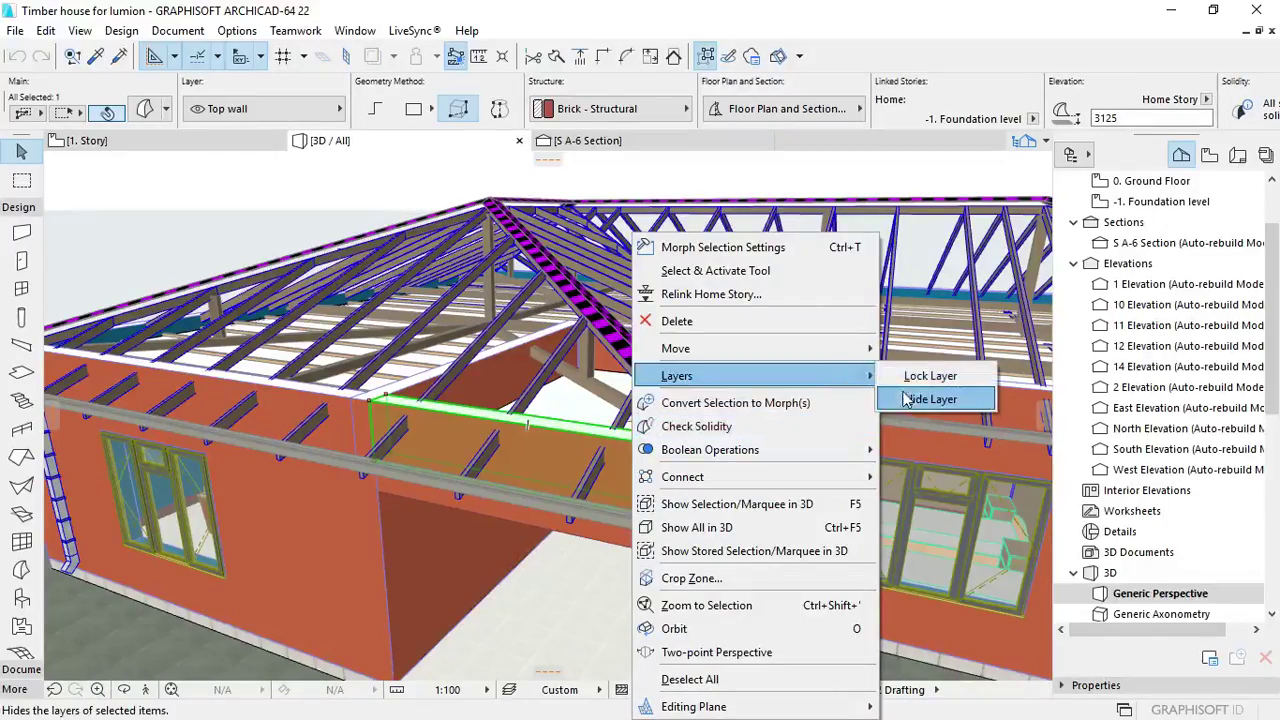
pyautogui.click(918, 394)
pyautogui.rightClick(320, 497)
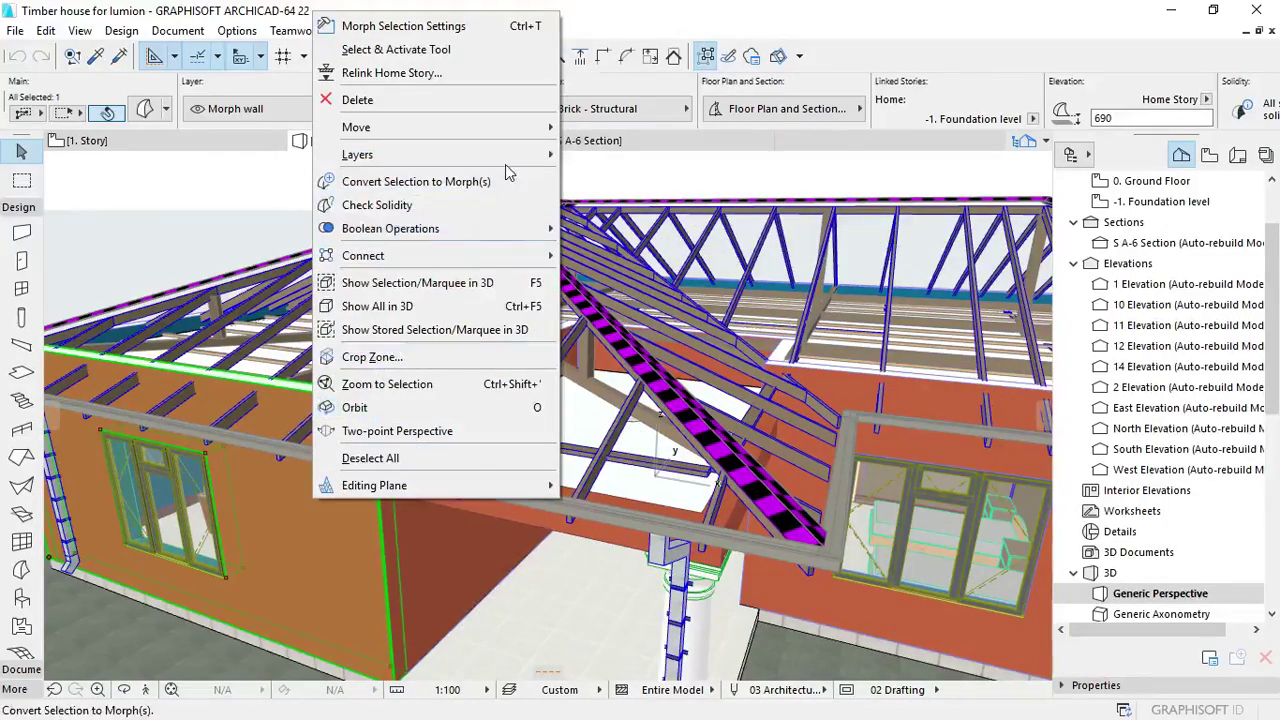
pyautogui.moveTo(480, 152)
pyautogui.click(640, 177)
# Step: Hide the A-BEAM layer of the beam running beneath the roof edge
pyautogui.scroll(-5, 554, 537)
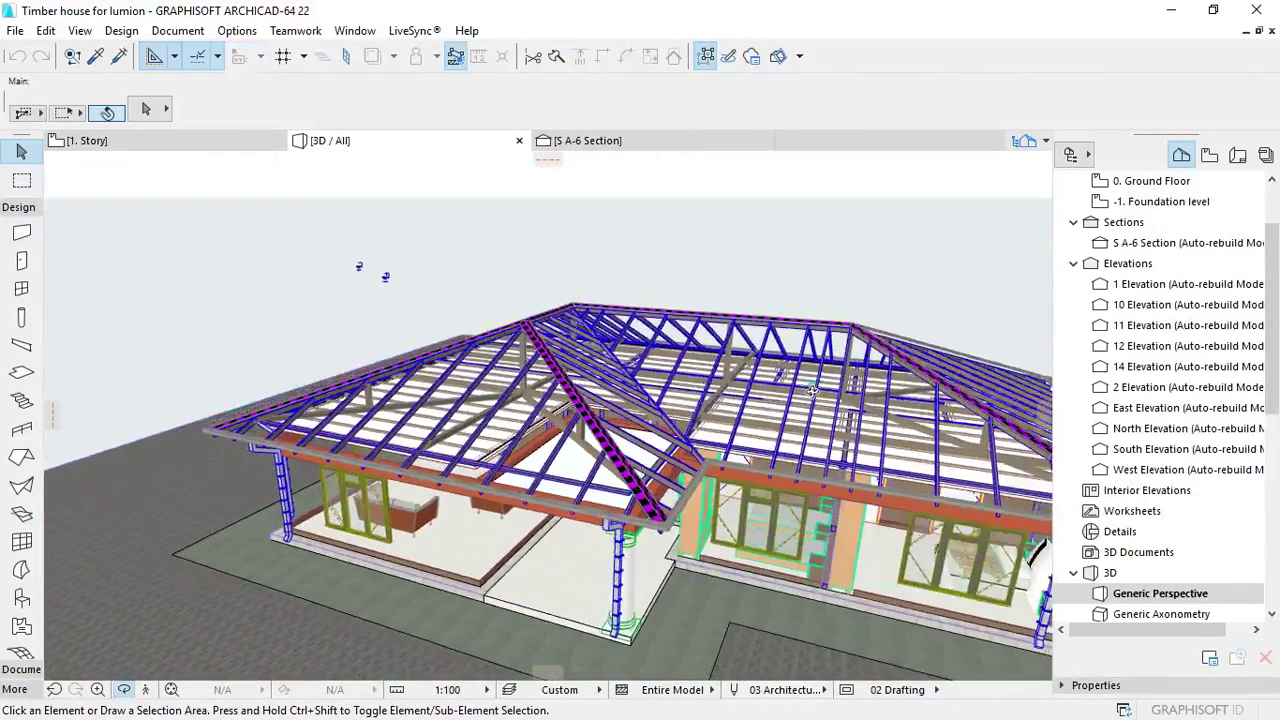
pyautogui.keyDown('shift'); pyautogui.moveTo(560, 542); pyautogui.dragTo(457, 480, button='middle'); pyautogui.keyUp('shift')
pyautogui.click(436, 483)
pyautogui.rightClick(431, 484)
pyautogui.moveTo(600, 158)
pyautogui.click(729, 180)
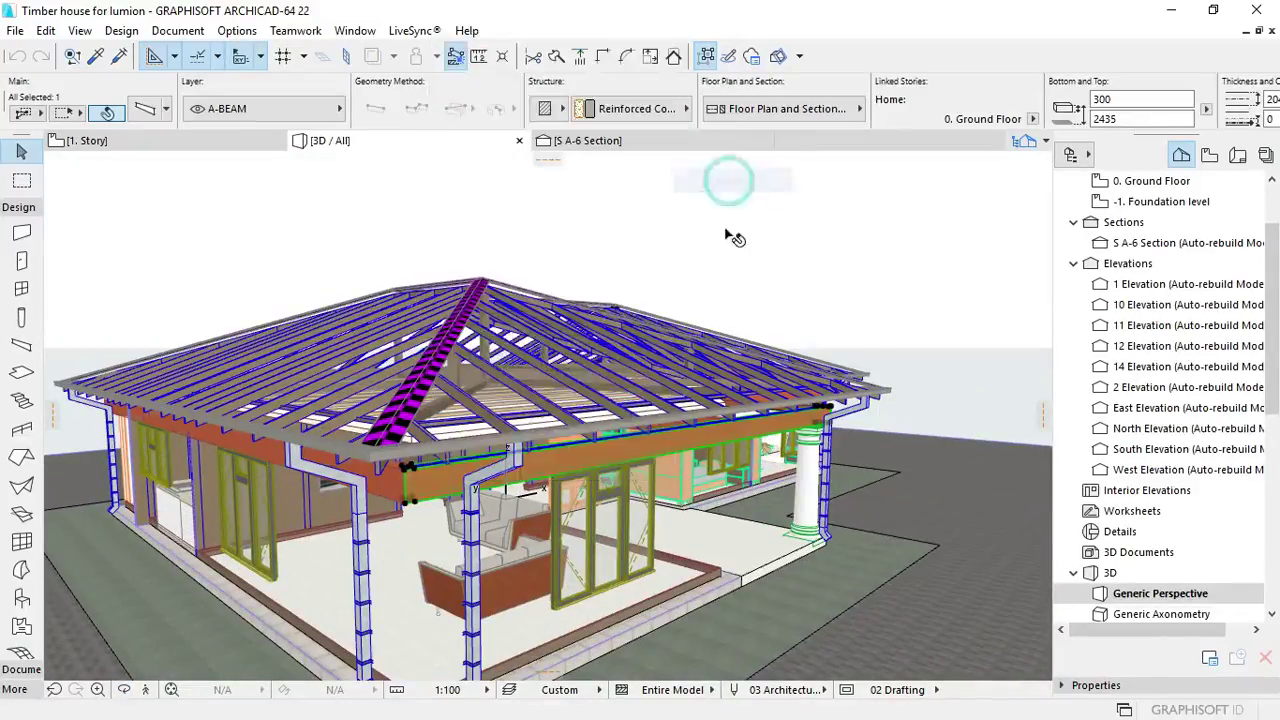
# Step: Hide the layer of the magenta-and-black strips along the roof hips and ridges
pyautogui.keyDown('shift'); pyautogui.moveTo(670, 505); pyautogui.dragTo(523, 491, button='middle'); pyautogui.keyUp('shift')
pyautogui.click(519, 558)
pyautogui.rightClick(517, 557)
pyautogui.moveTo(716, 205)
pyautogui.click(782, 232)
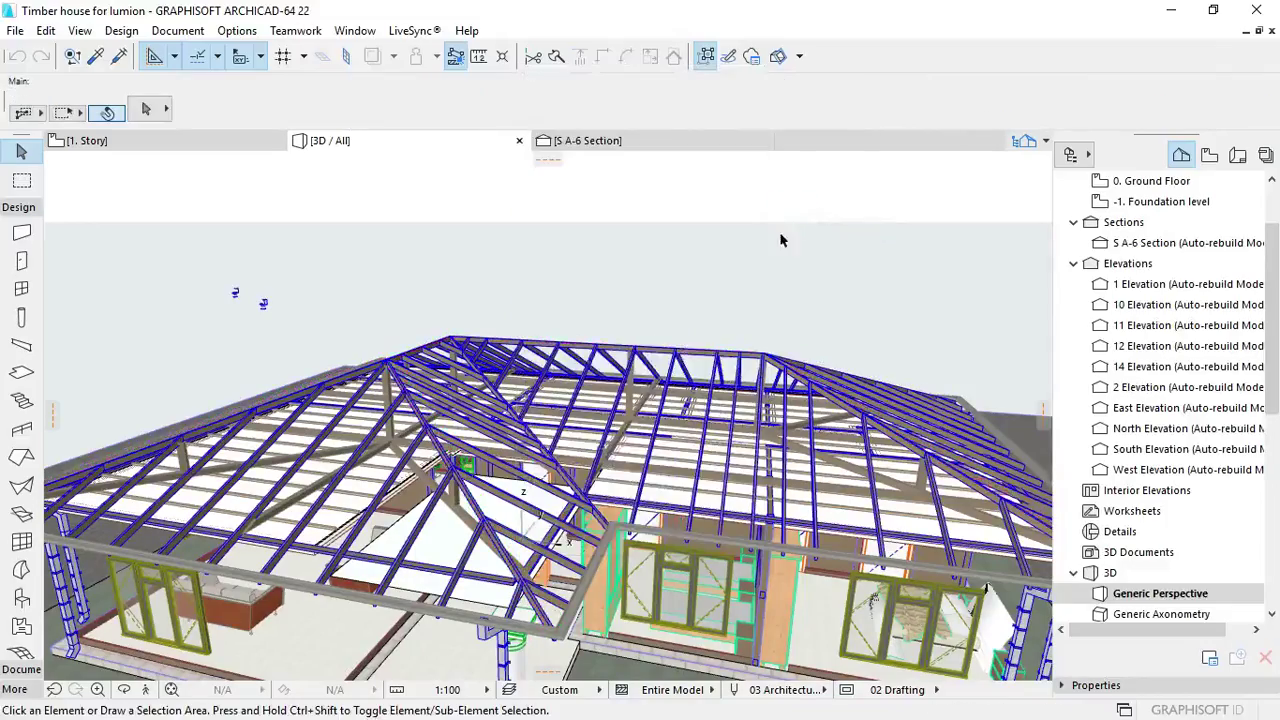
# Step: Hide the layer of the orange panels beside the front windows
pyautogui.scroll(3, 371, 481)
pyautogui.scroll(-4, 474, 450)
pyautogui.scroll(4, 856, 594)
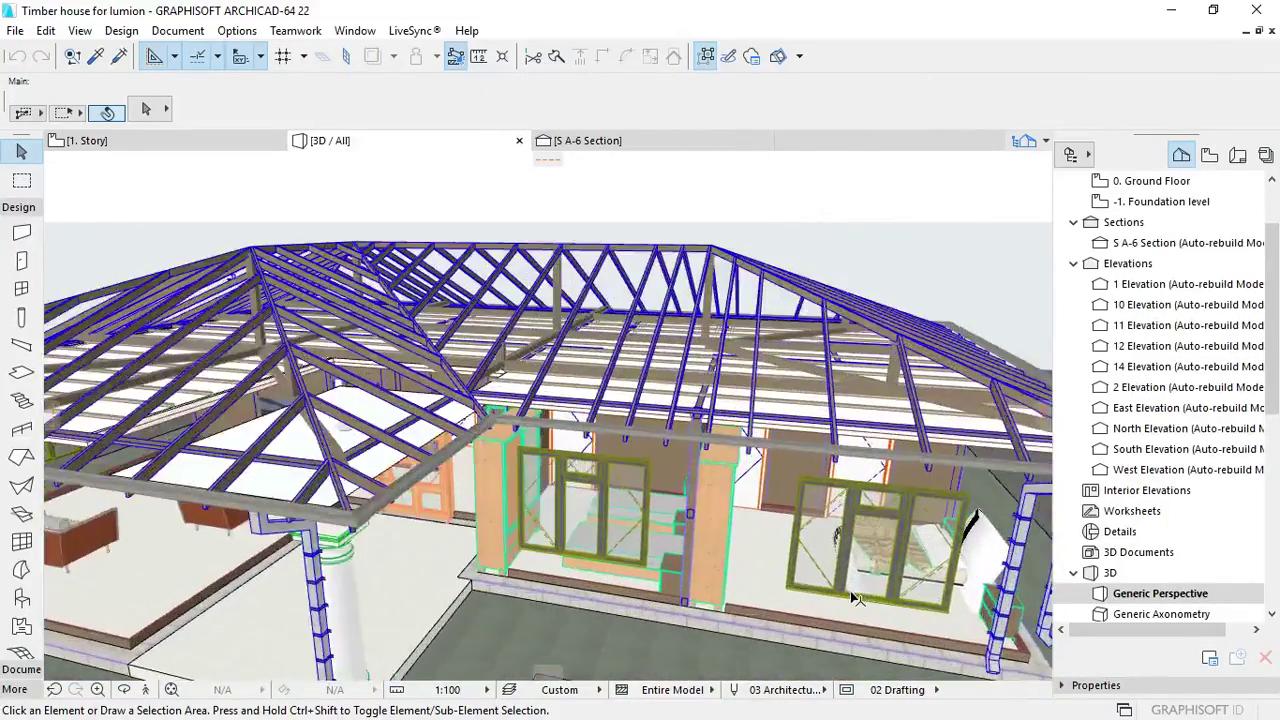
pyautogui.click(707, 473)
pyautogui.rightClick(706, 473)
pyautogui.moveTo(911, 401)
pyautogui.click(1004, 424)
# Step: Hide the layer of the next element that obscures the timber wall framing inside the house
pyautogui.keyDown('shift'); pyautogui.moveTo(513, 525); pyautogui.dragTo(472, 378, button='middle'); pyautogui.keyUp('shift')
pyautogui.click(555, 381)
pyautogui.rightClick(555, 381)
pyautogui.moveTo(720, 405)
pyautogui.click(844, 422)
# Step: Hide the FRAMING layer using a vertical wall post
pyautogui.scroll(4, 530, 440)
pyautogui.click(466, 377)
pyautogui.rightClick(470, 383)
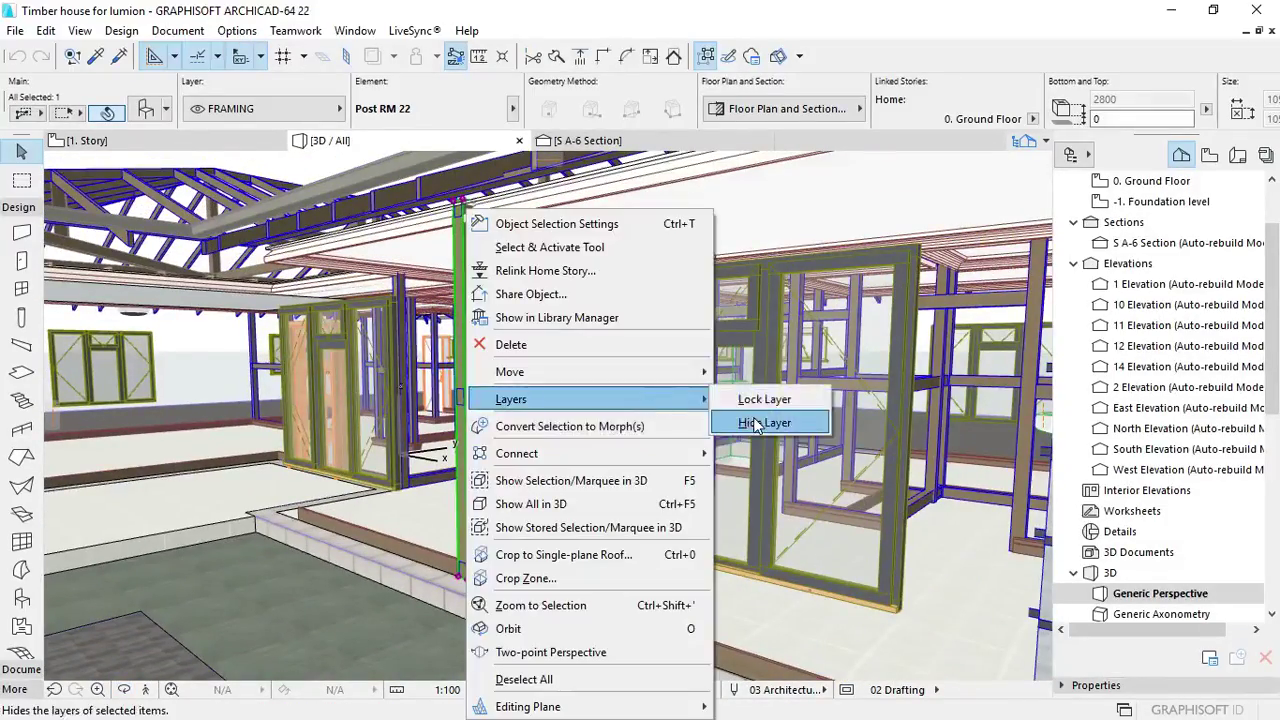
pyautogui.click(766, 420)
# Step: Hide the Windows layer using the granite morph beside the front window
pyautogui.scroll(-5, 571, 523)
pyautogui.click(713, 527)
pyautogui.rightClick(713, 527)
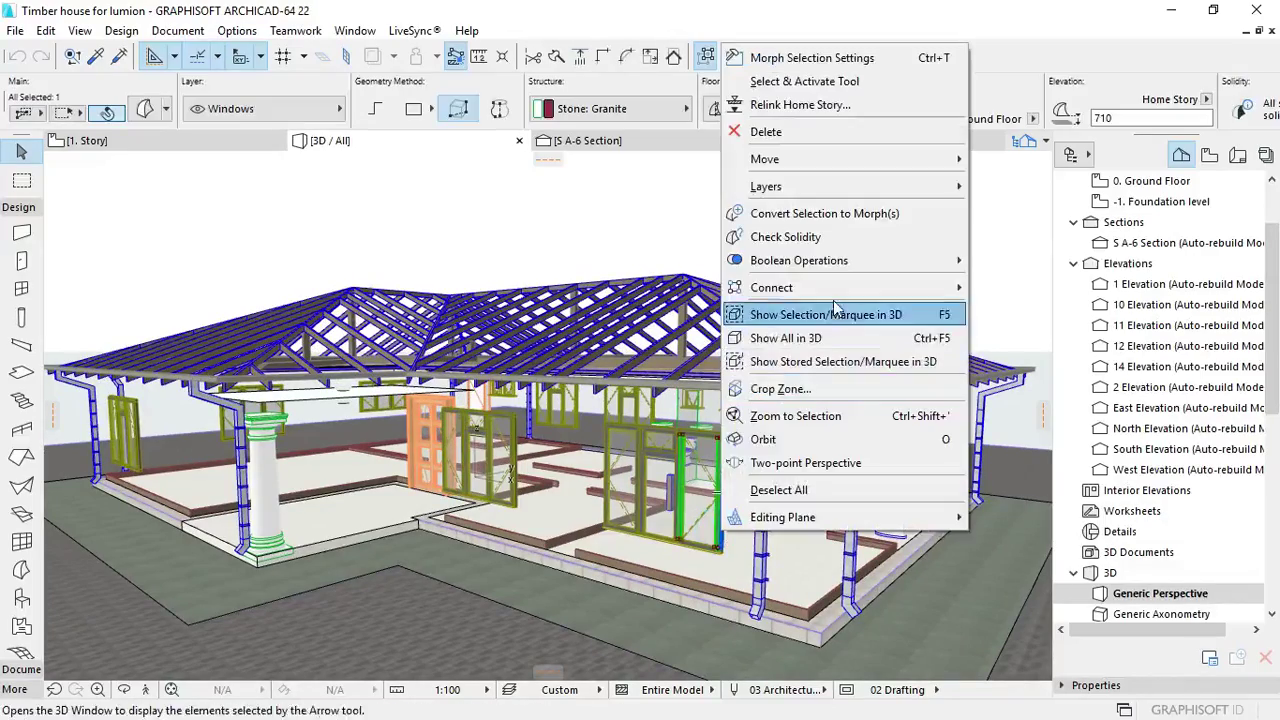
pyautogui.moveTo(800, 183)
pyautogui.click(1020, 211)
# Step: Hide the A-ROOF DOWNPIPE layer of the downspouts
pyautogui.click(764, 430)
pyautogui.rightClick(764, 430)
pyautogui.moveTo(805, 399)
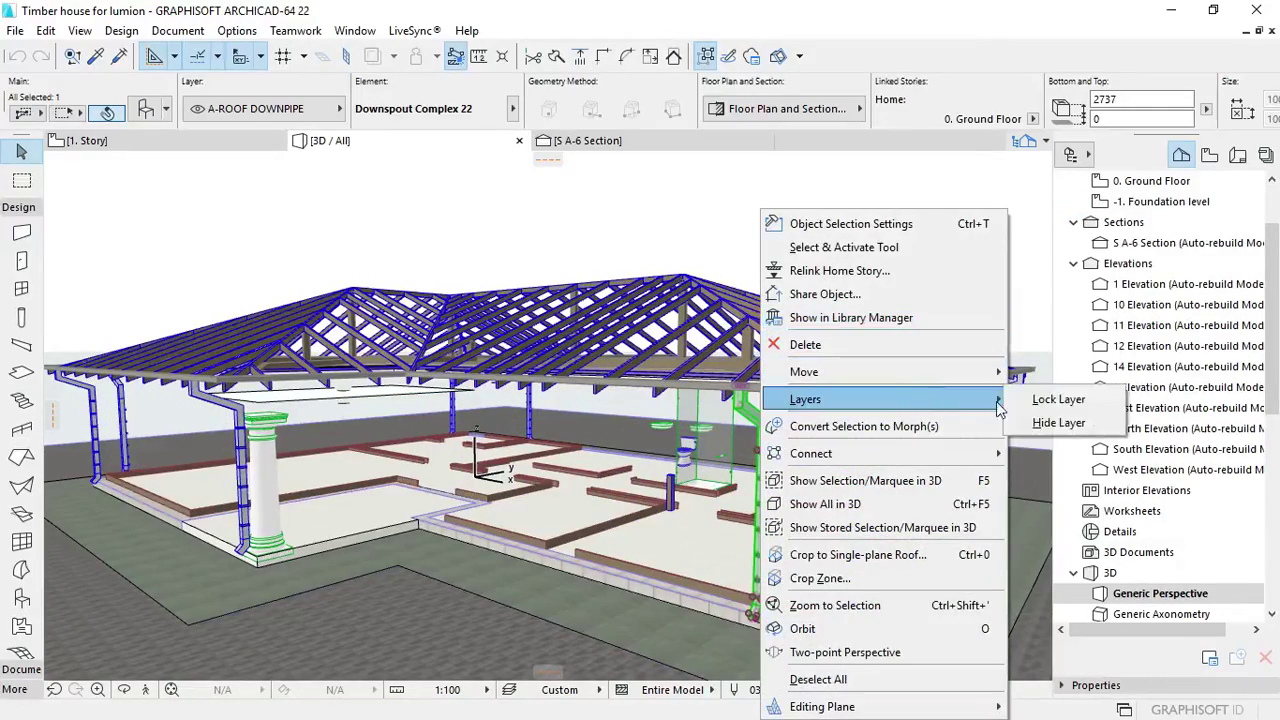
pyautogui.click(1050, 422)
# Step: Hide the A | SKIRTING layer using the skirting beam at the corner of the floor
pyautogui.keyDown('shift'); pyautogui.moveTo(520, 560); pyautogui.dragTo(418, 585, button='middle'); pyautogui.keyUp('shift')
pyautogui.rightClick(412, 577)
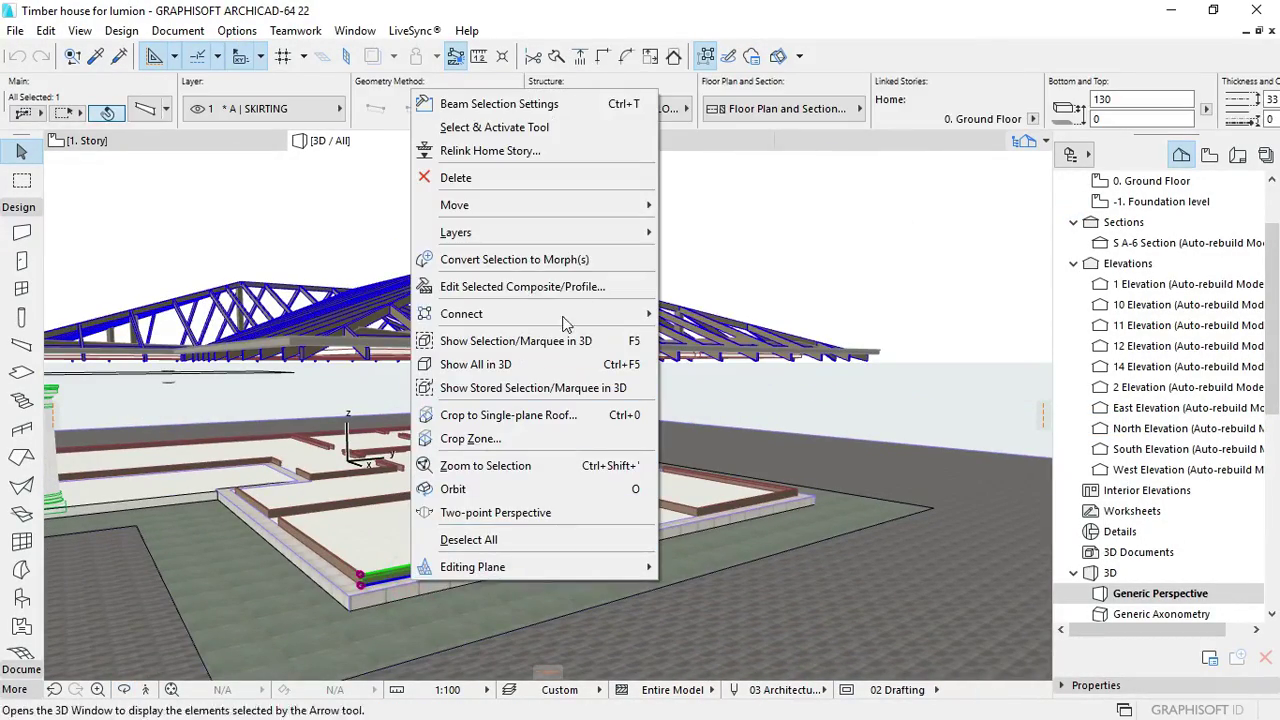
pyautogui.moveTo(600, 231)
pyautogui.click(720, 258)
# Step: Hide the A-FLOR-SLAB layer of the ground floor slab
pyautogui.scroll(-3, 686, 531)
pyautogui.rightClick(462, 505)
pyautogui.moveTo(600, 157)
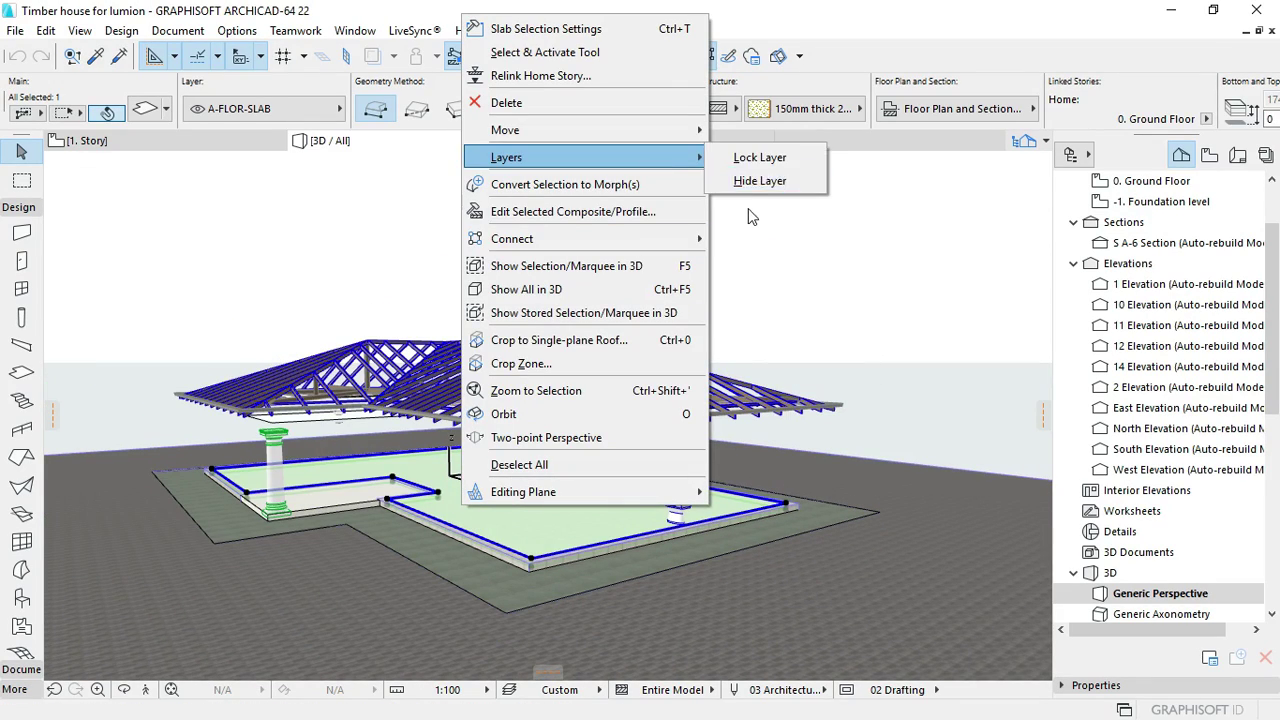
pyautogui.click(757, 180)
pyautogui.click(410, 528)
pyautogui.rightClick(410, 528)
pyautogui.moveTo(622, 183)
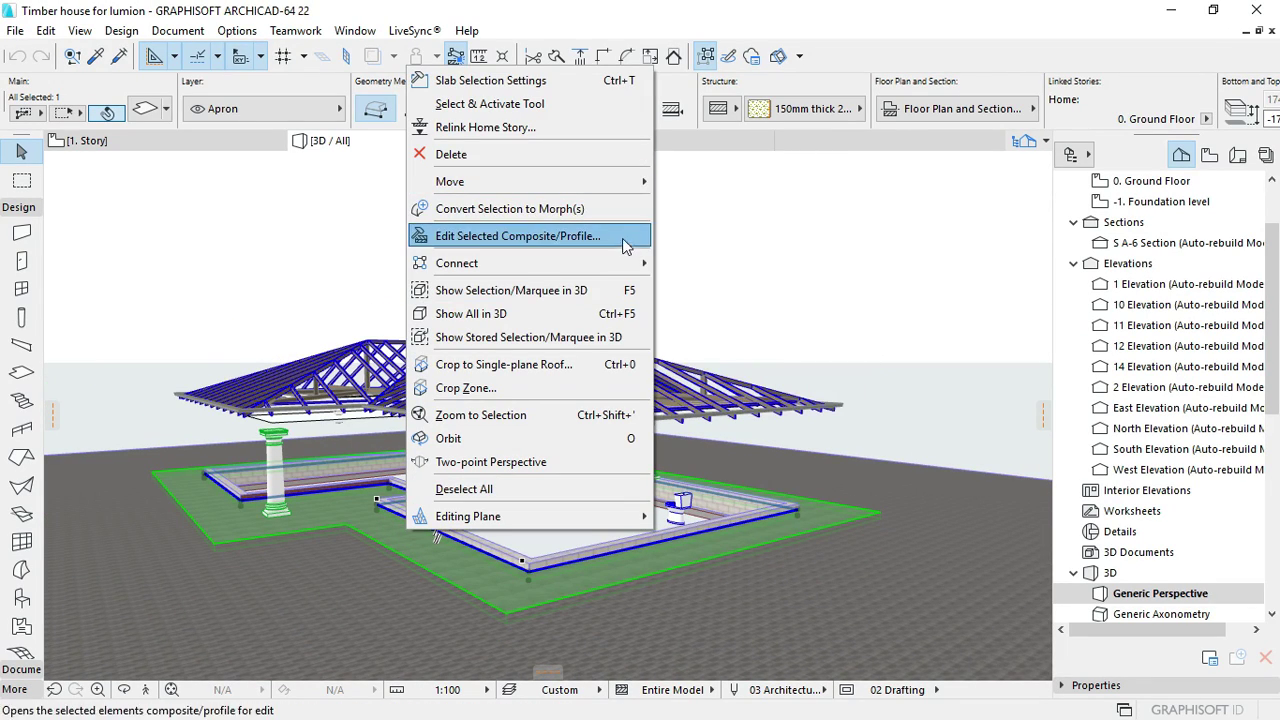
pyautogui.press('Escape')
pyautogui.press('Escape')
# Step: Hide the A WALL | FOUNDATION layer using a foundation wall
pyautogui.rightClick(557, 563)
pyautogui.moveTo(640, 235)
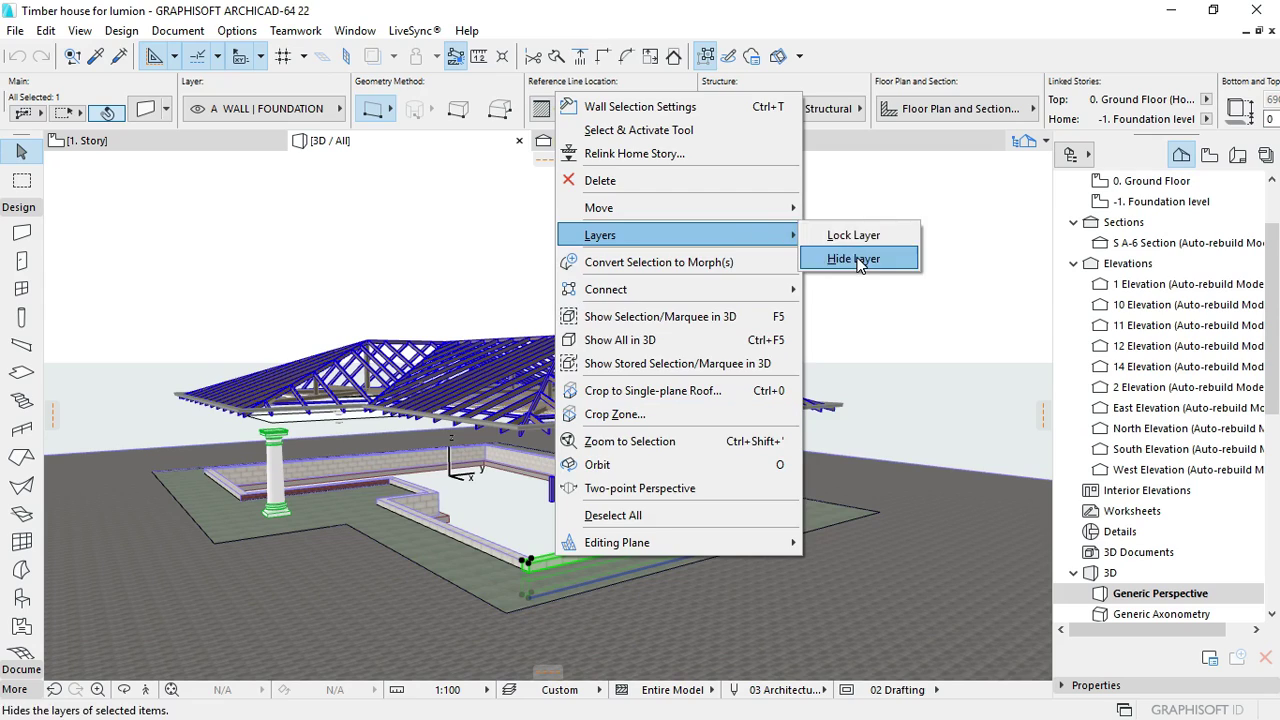
pyautogui.click(849, 257)
# Step: Select the footings, plumbing fixtures and other ground-level elements with one area selection and hide their layers
pyautogui.click(908, 437)
pyautogui.click(553, 530)
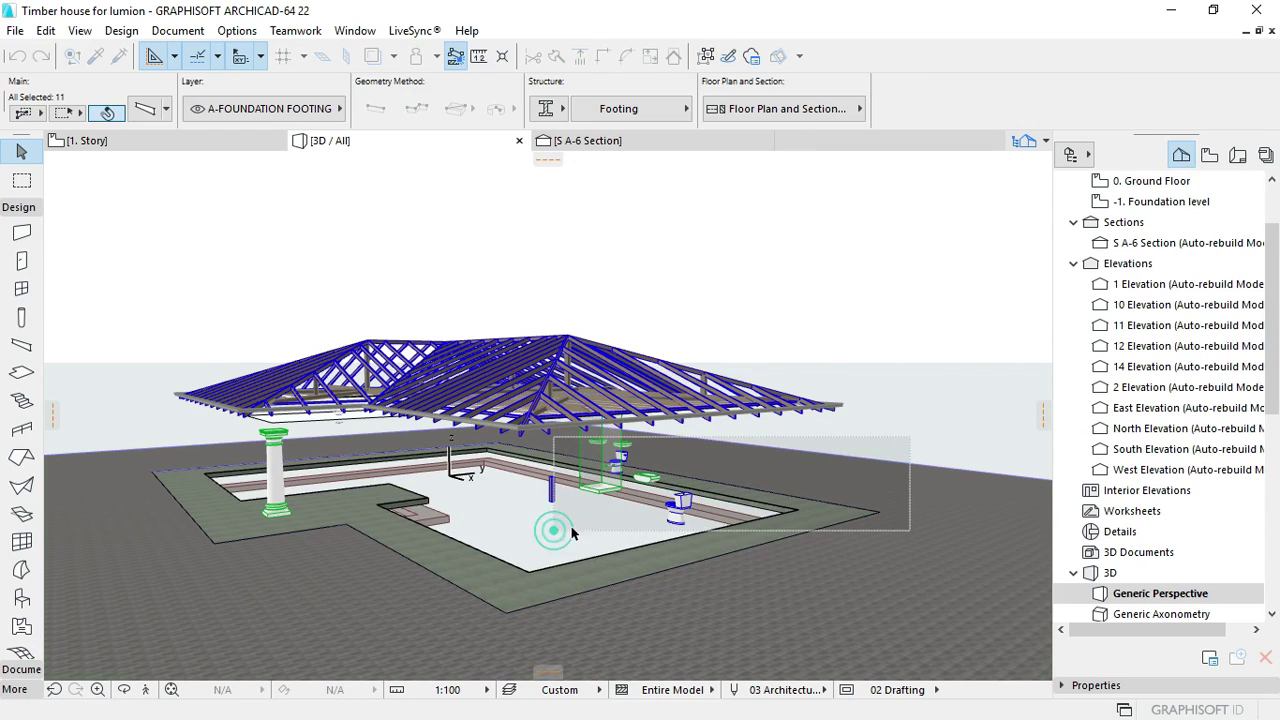
pyautogui.rightClick(823, 291)
pyautogui.moveTo(870, 396)
pyautogui.click(1135, 420)
# Step: Hide the layers of the Doric column and of the remaining non-framing element, leaving the roof trusses
pyautogui.rightClick(285, 470)
pyautogui.moveTo(352, 399)
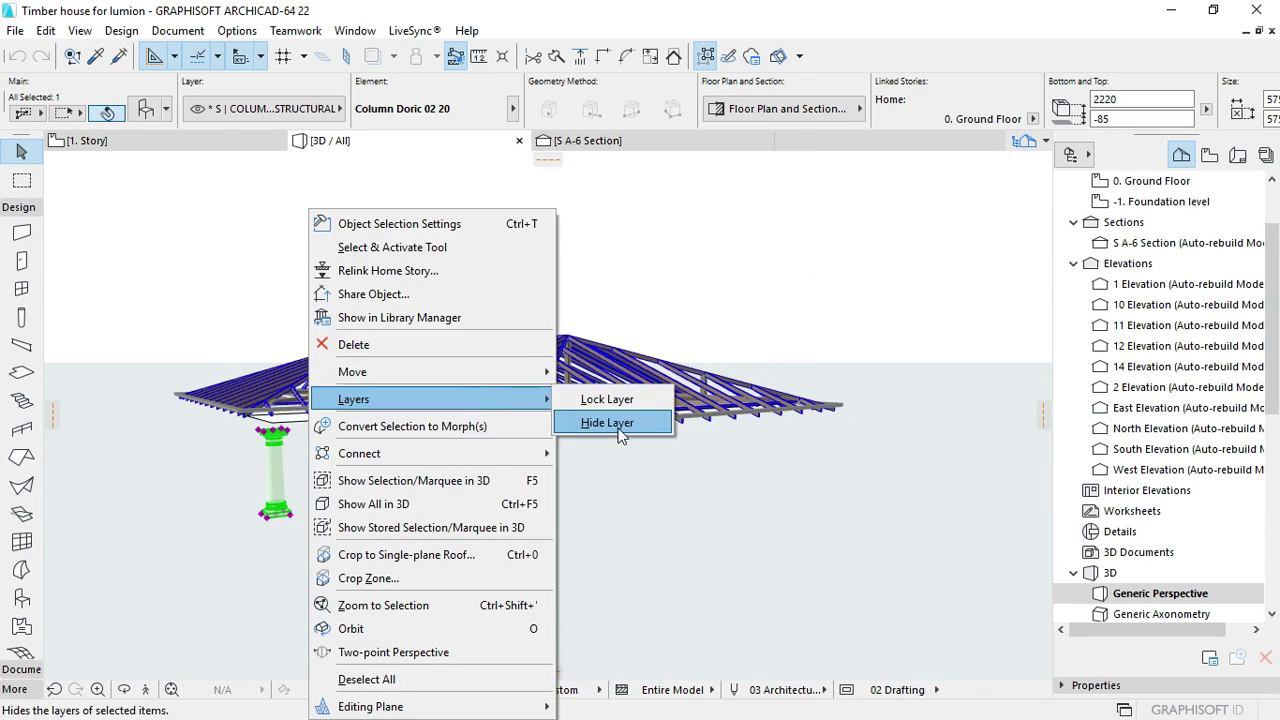
pyautogui.click(608, 423)
pyautogui.rightClick(408, 240)
pyautogui.moveTo(600, 380)
pyautogui.click(707, 403)
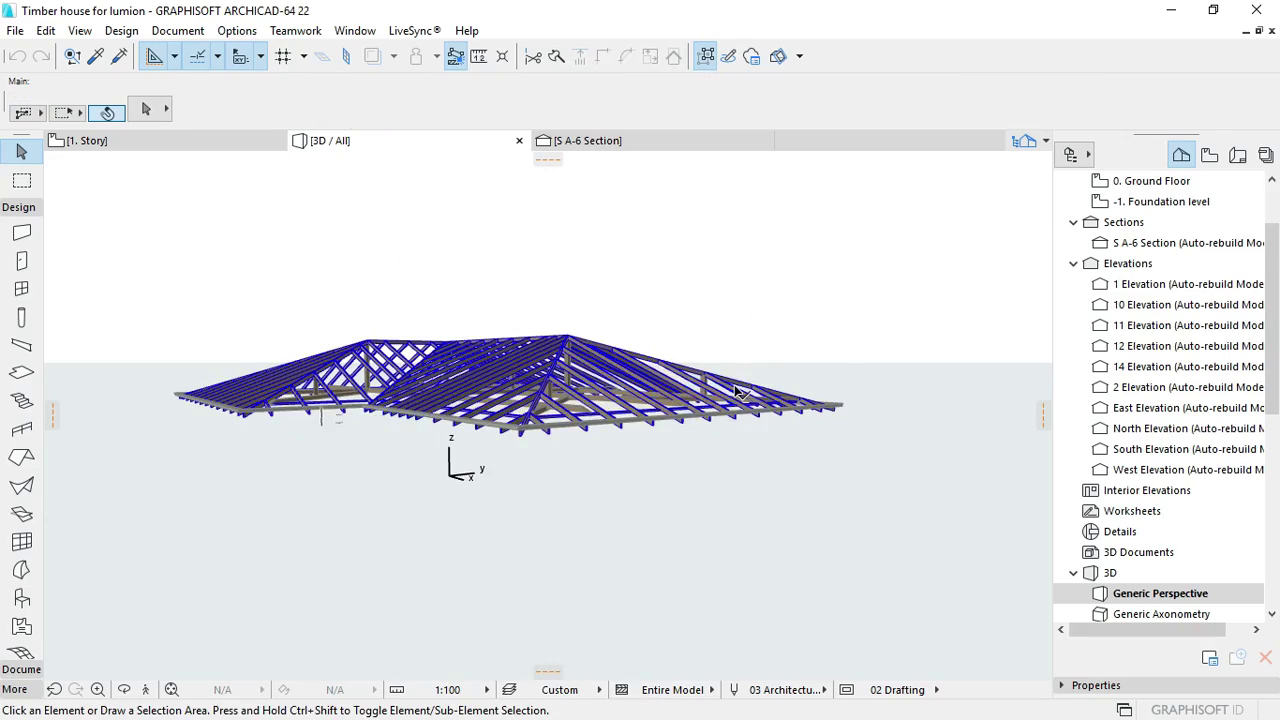
# Step: Save the 3D view of the roof trusses as the Lumion Collada file Roof trussess.dae in the Blessing folder
pyautogui.keyDown('shift'); pyautogui.moveTo(705, 412); pyautogui.dragTo(607, 489, button='middle'); pyautogui.keyUp('shift')
pyautogui.scroll(-2, 607, 489)
pyautogui.click(18, 32)
pyautogui.click(60, 210)
pyautogui.hotkey('ctrl', 'shift', 's')
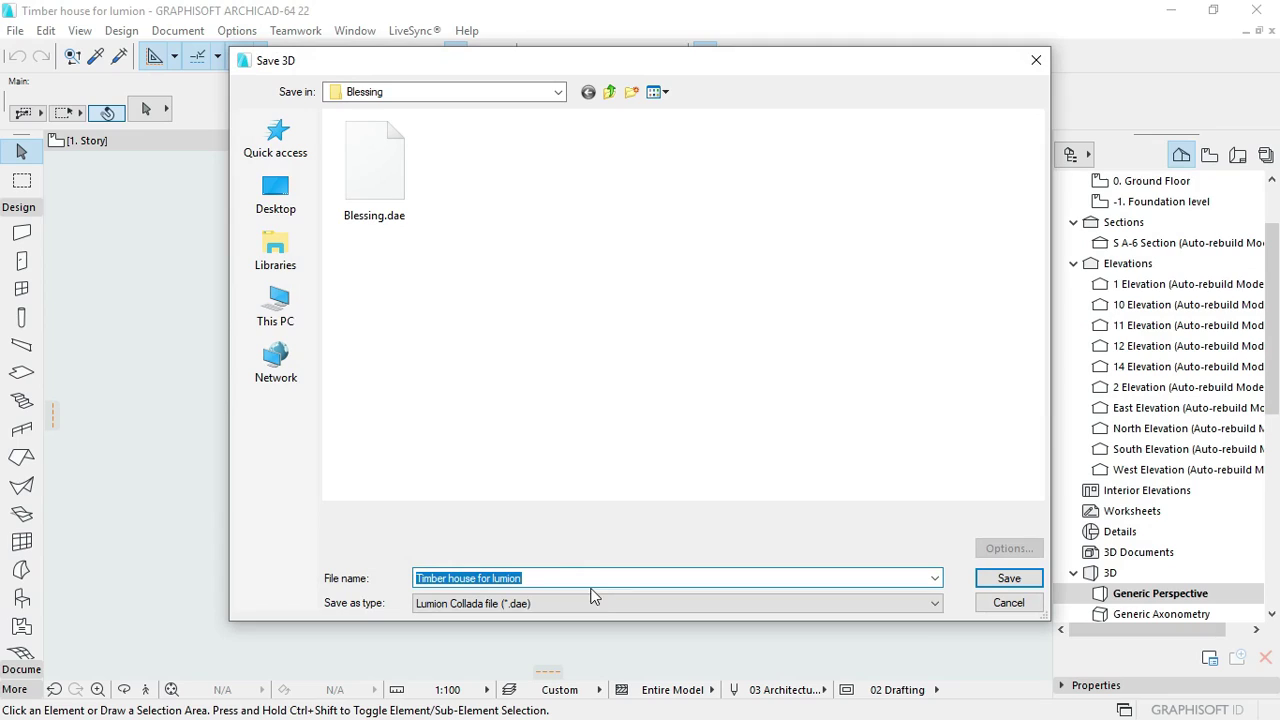
pyautogui.click(557, 603)
pyautogui.click(545, 562)
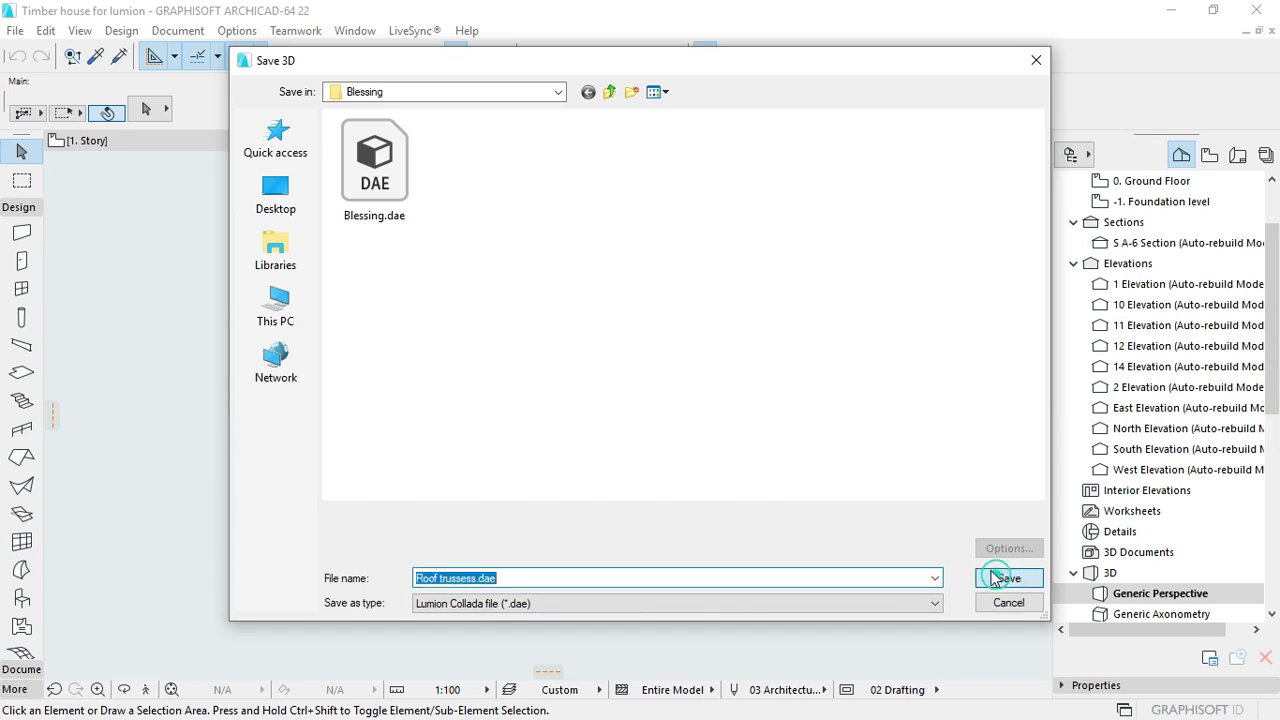
pyautogui.click(997, 578)
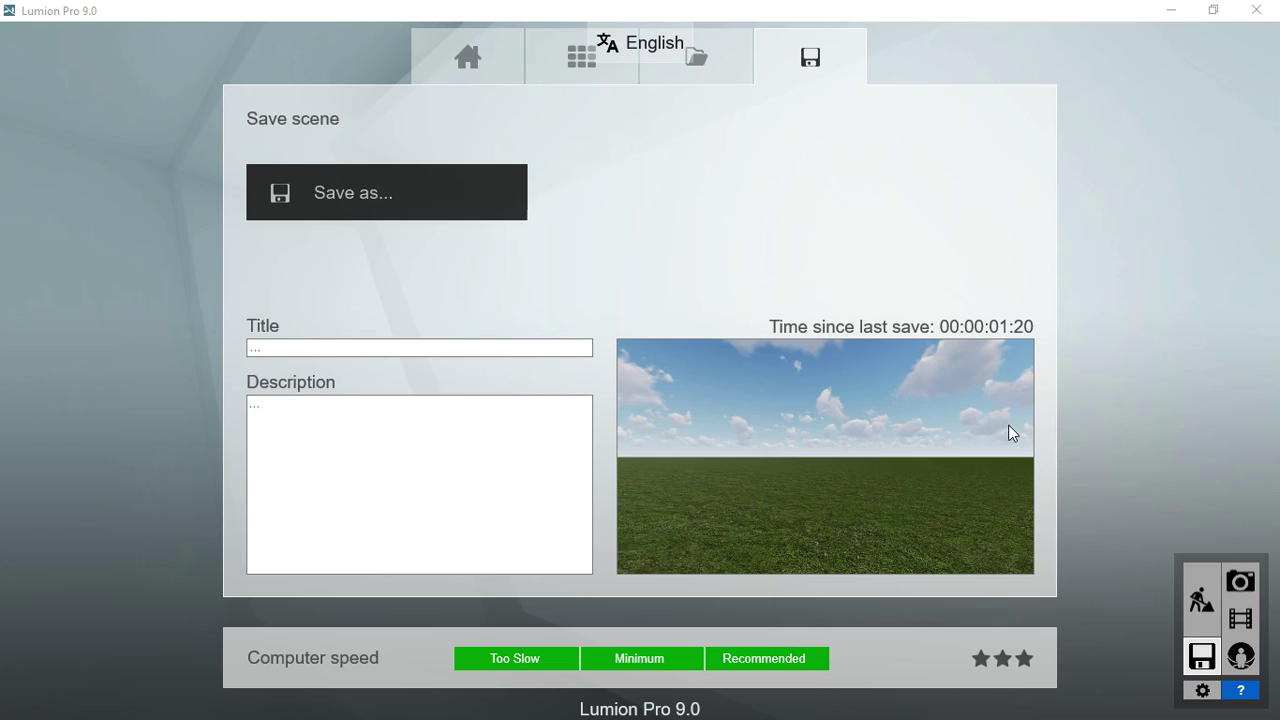
# Step: Switch to Lumion and start a new scene from the daytime grass plain template with blue sky
pyautogui.click(467, 60)
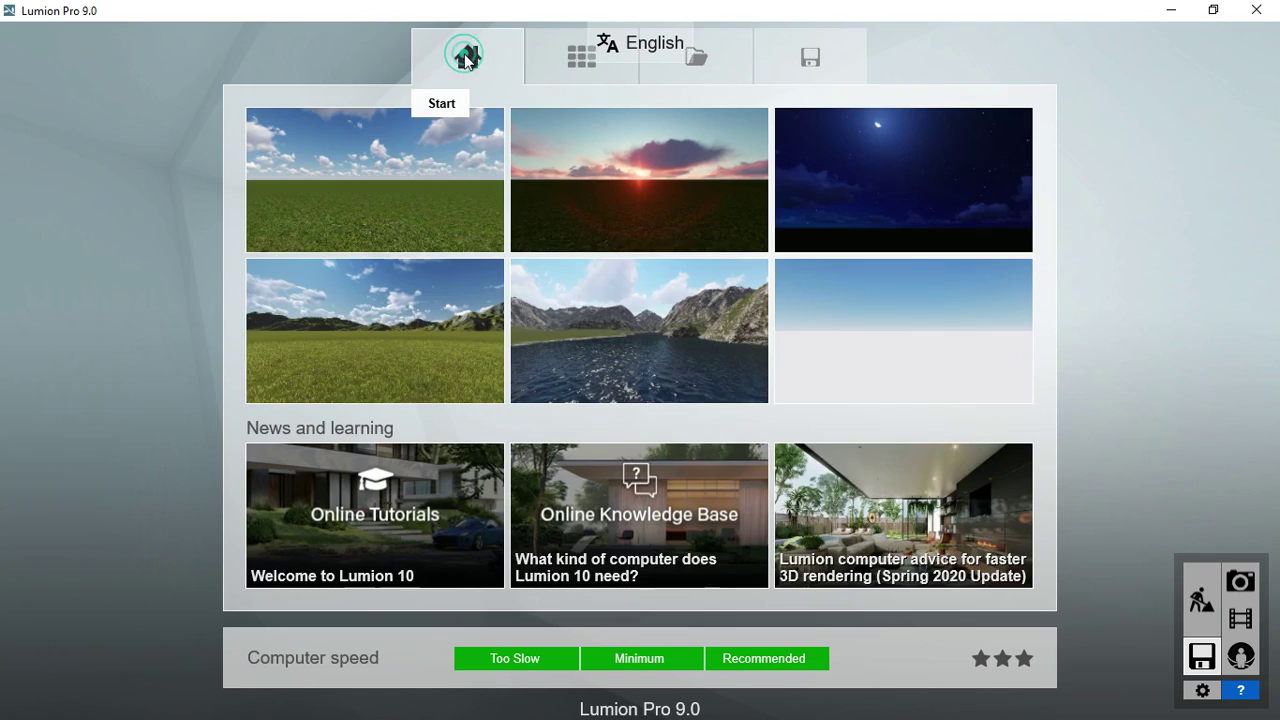
pyautogui.click(407, 176)
pyautogui.moveTo(57, 40)
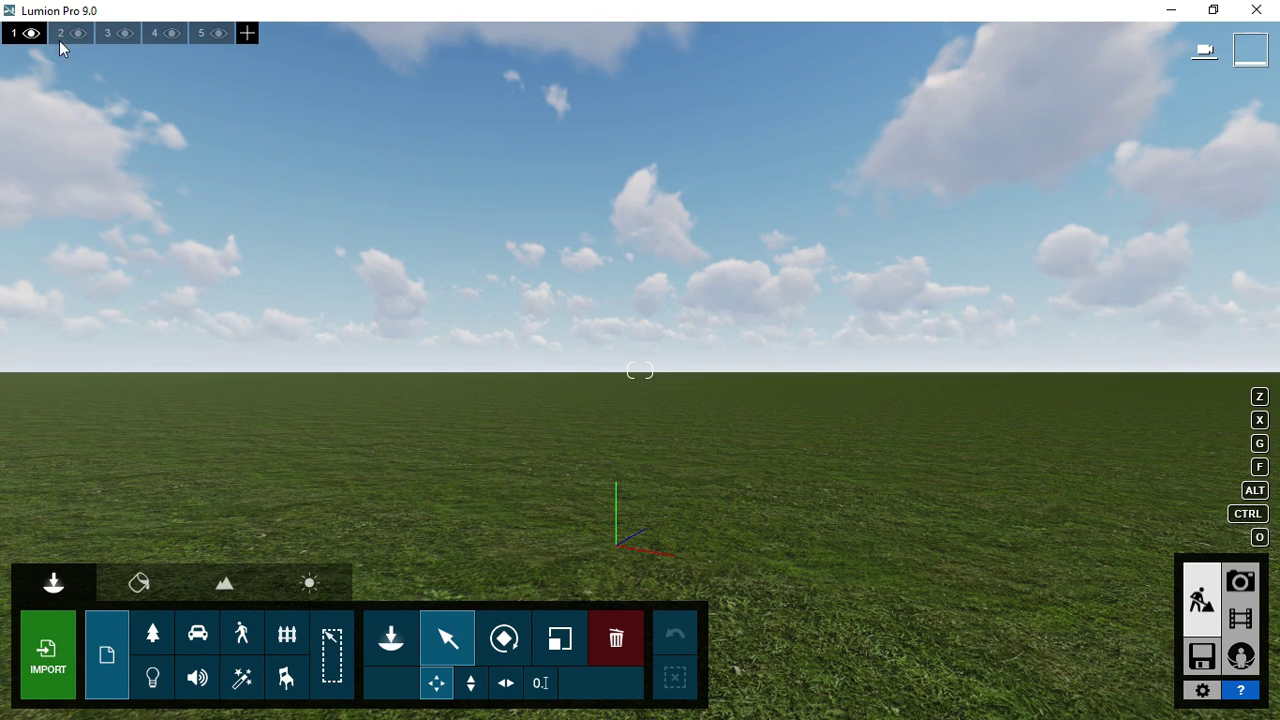
# Step: Rename layers 1, 2 and 3 with names beginning with H, W and Windo respectively
pyautogui.doubleClick(26, 36)
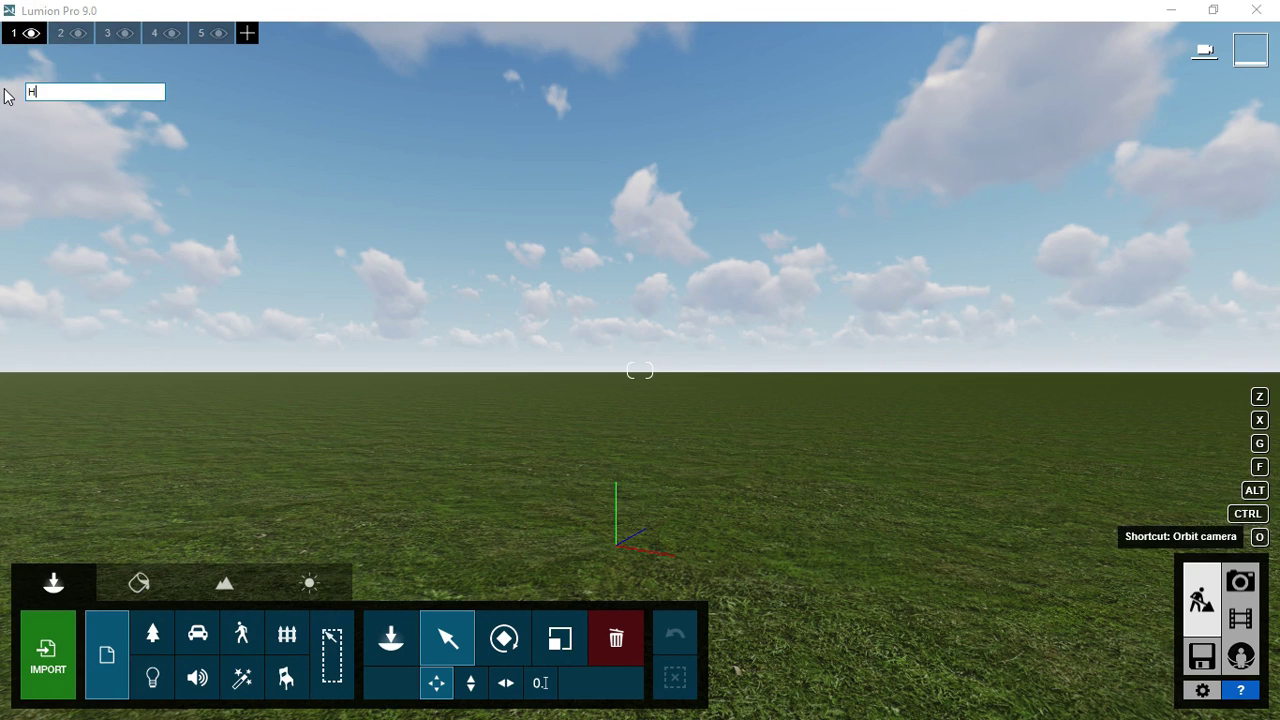
pyautogui.doubleClick(55, 32)
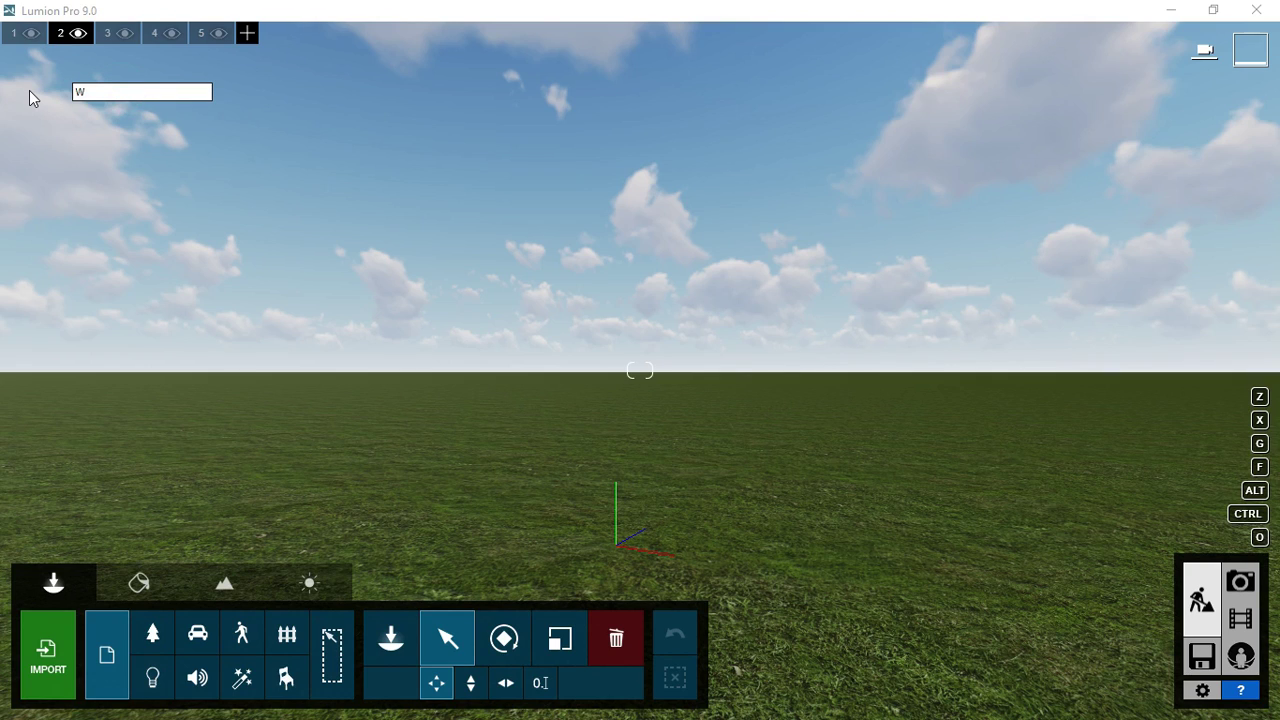
pyautogui.doubleClick(106, 34)
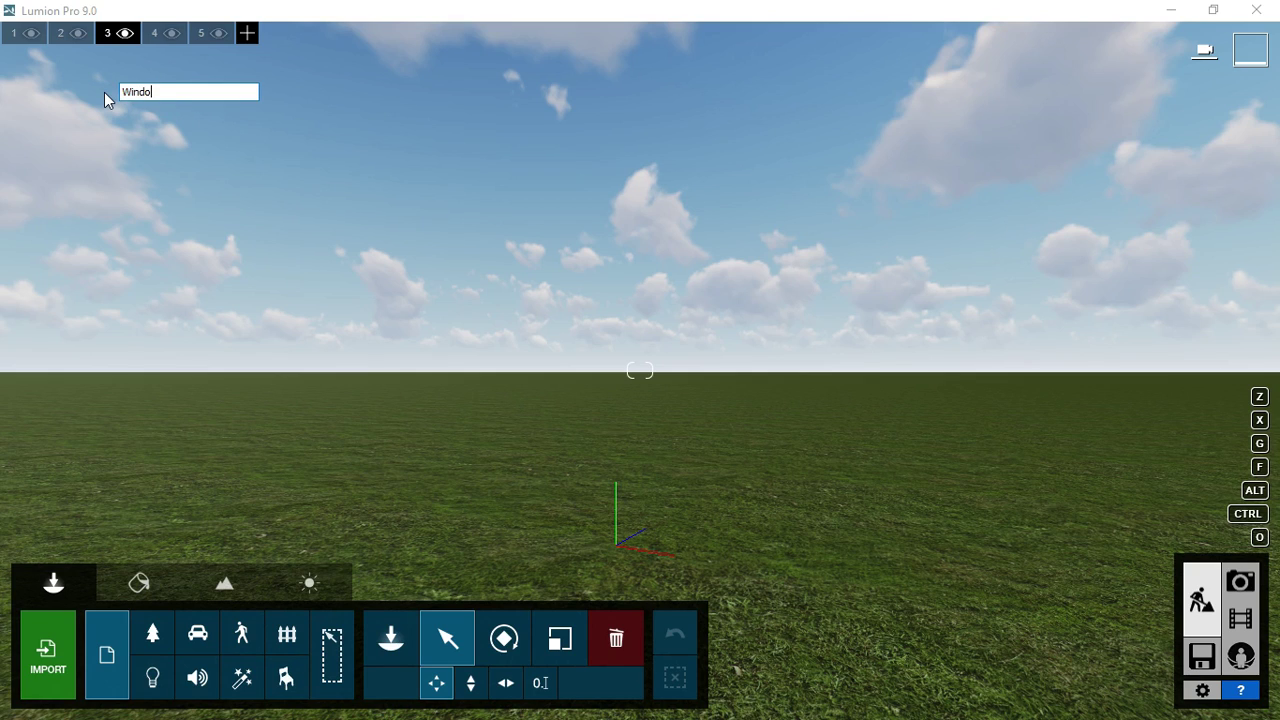
# Step: Rename layer 4 as Foundation and layer 5 as Roof
pyautogui.doubleClick(155, 35)
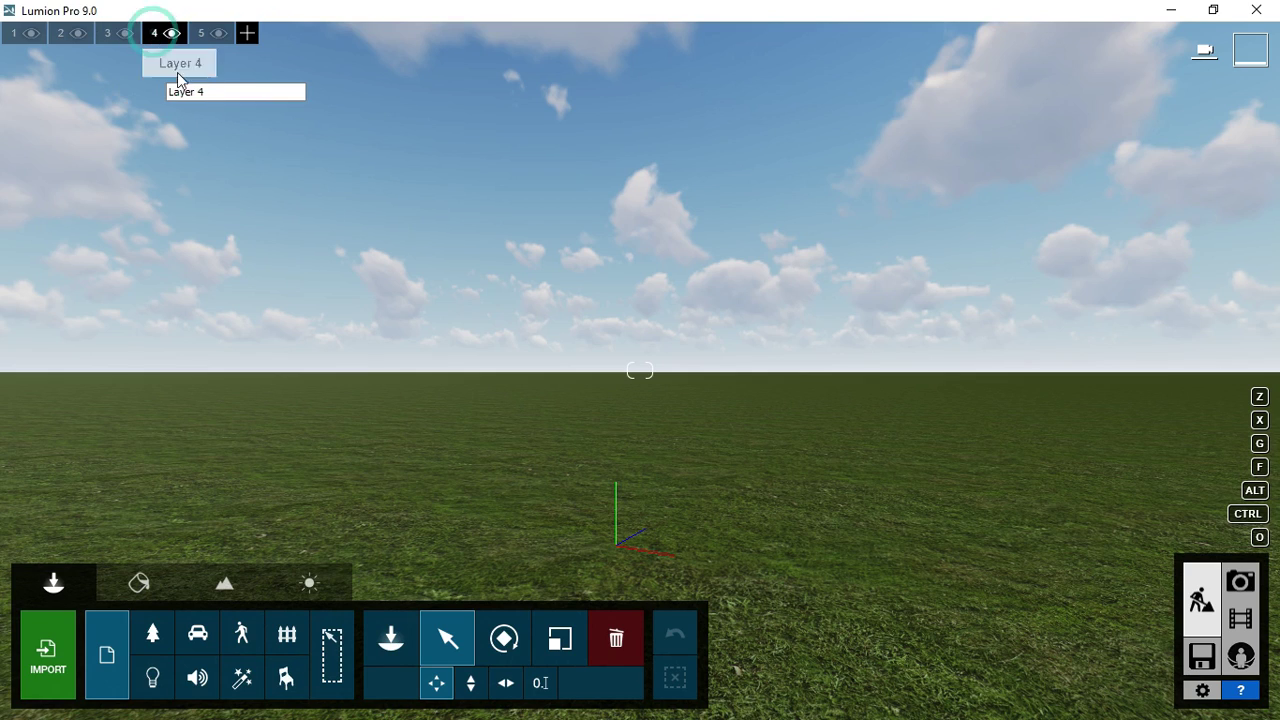
pyautogui.write('Fo')
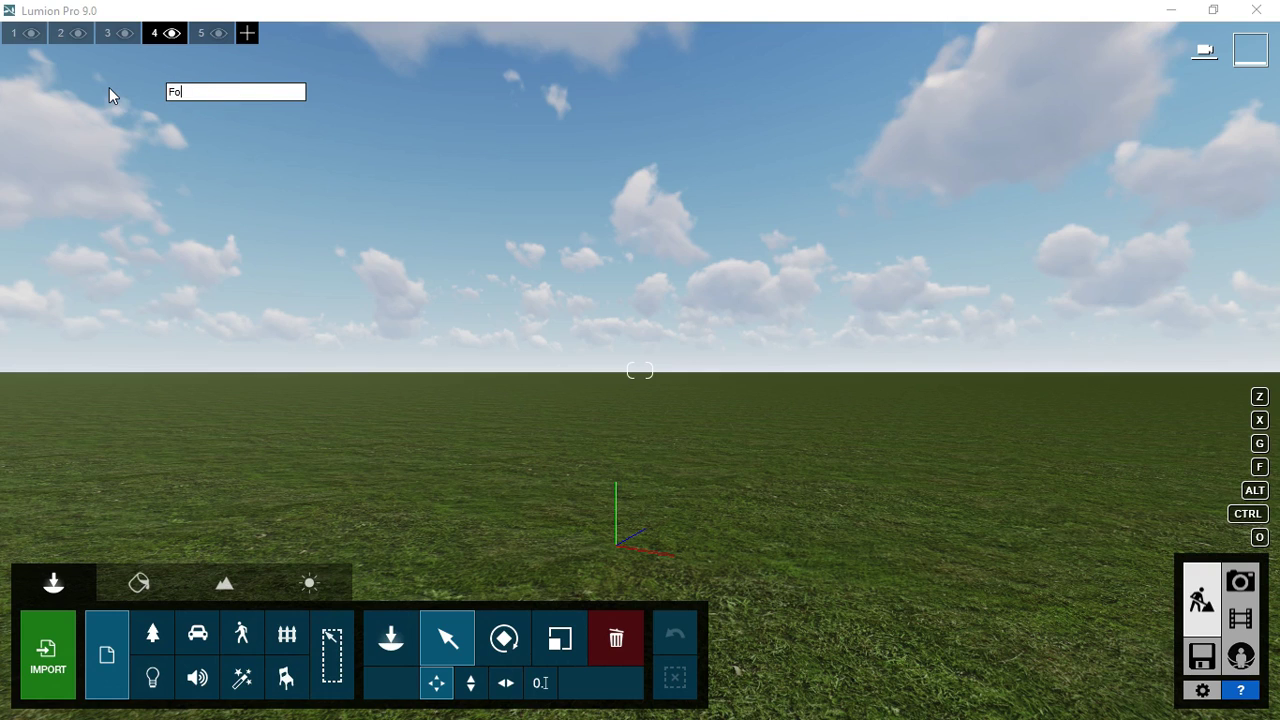
pyautogui.write('undation')
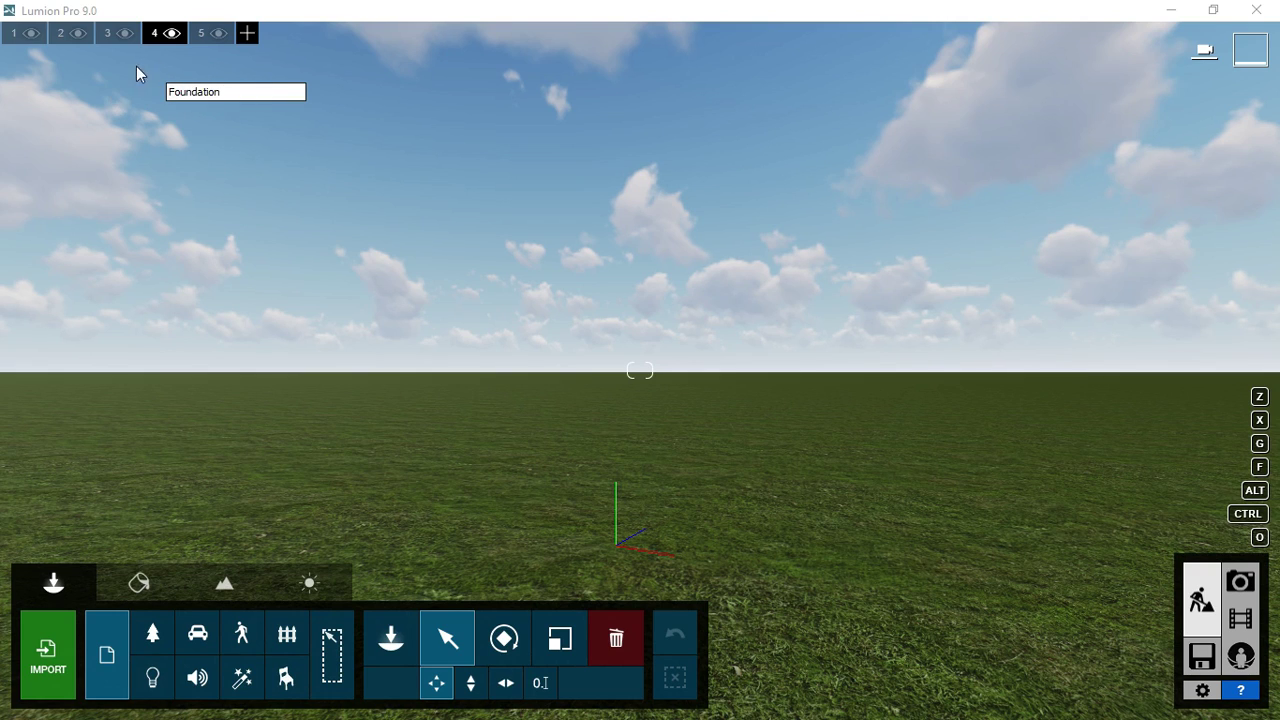
pyautogui.doubleClick(201, 33)
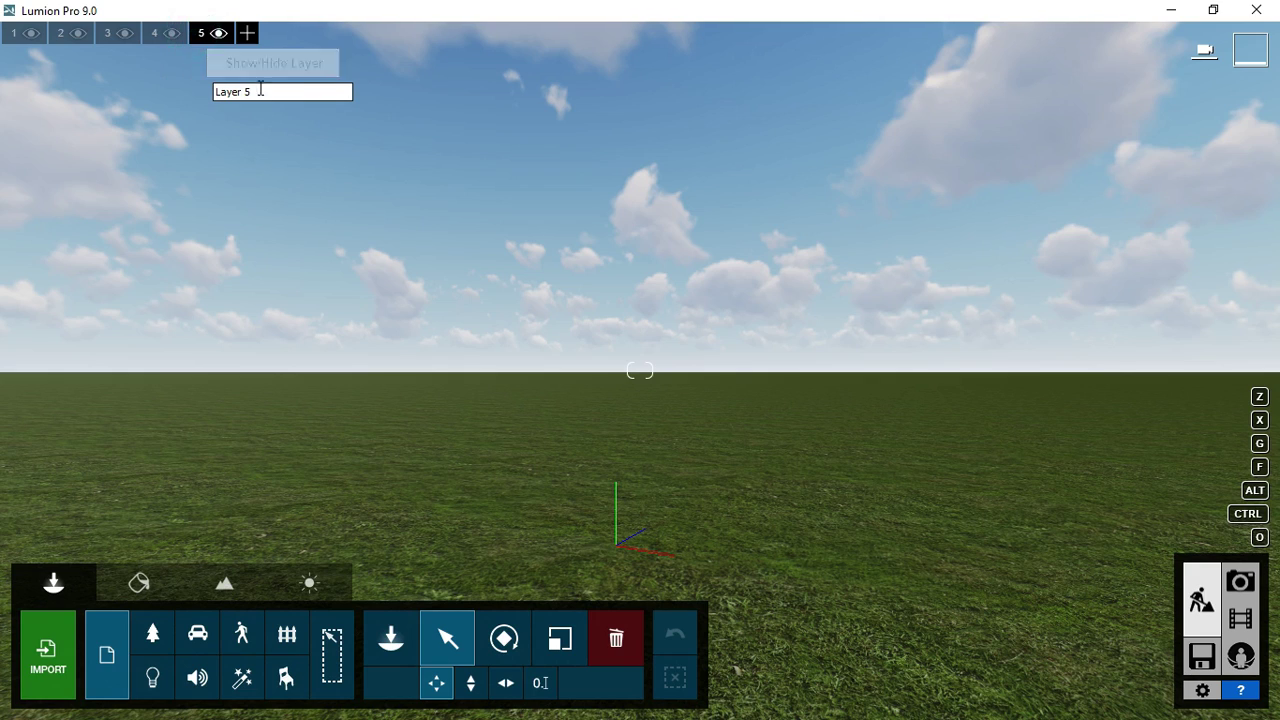
pyautogui.click(274, 92)
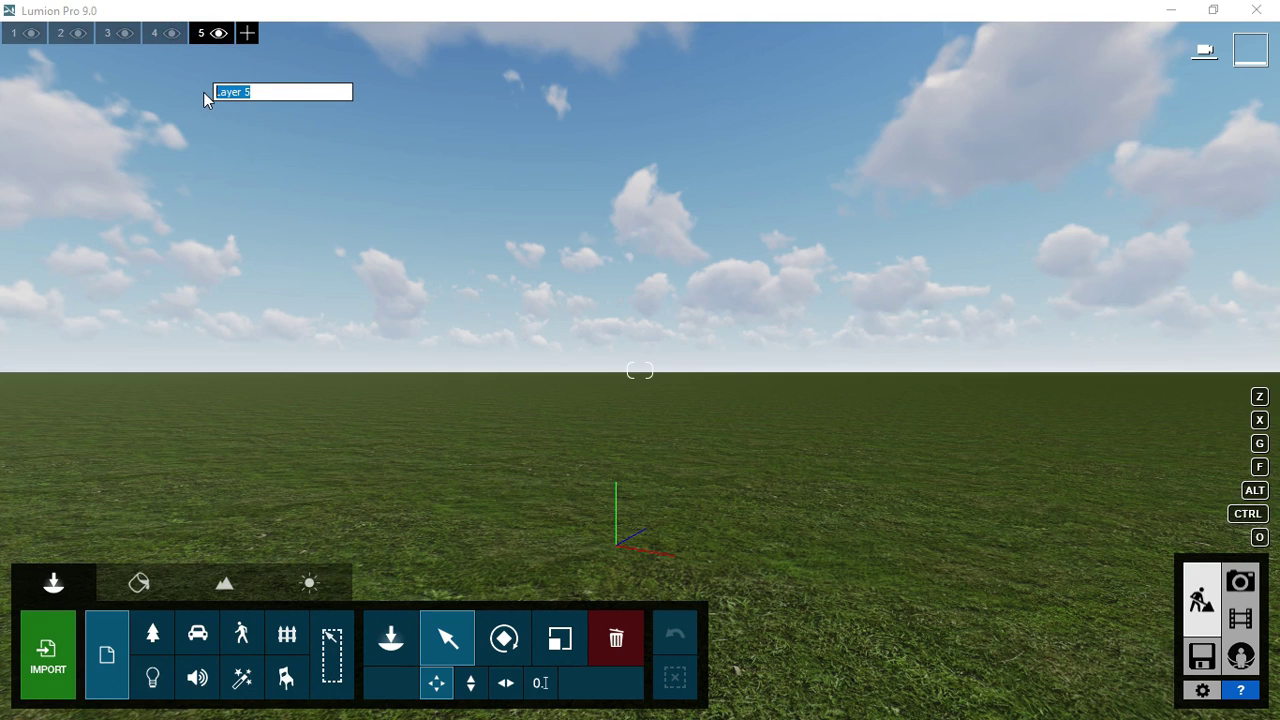
pyautogui.write('Roof')
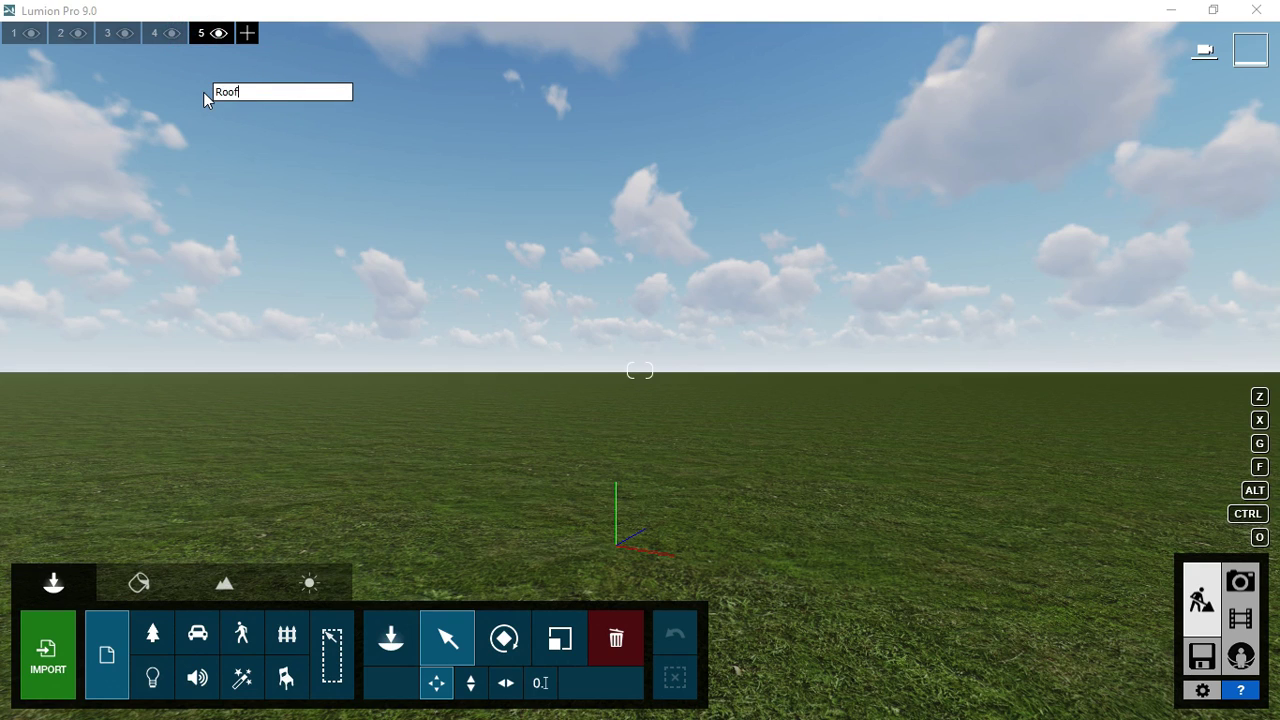
# Step: Add a sixth layer and name it Furniture
pyautogui.click(247, 33)
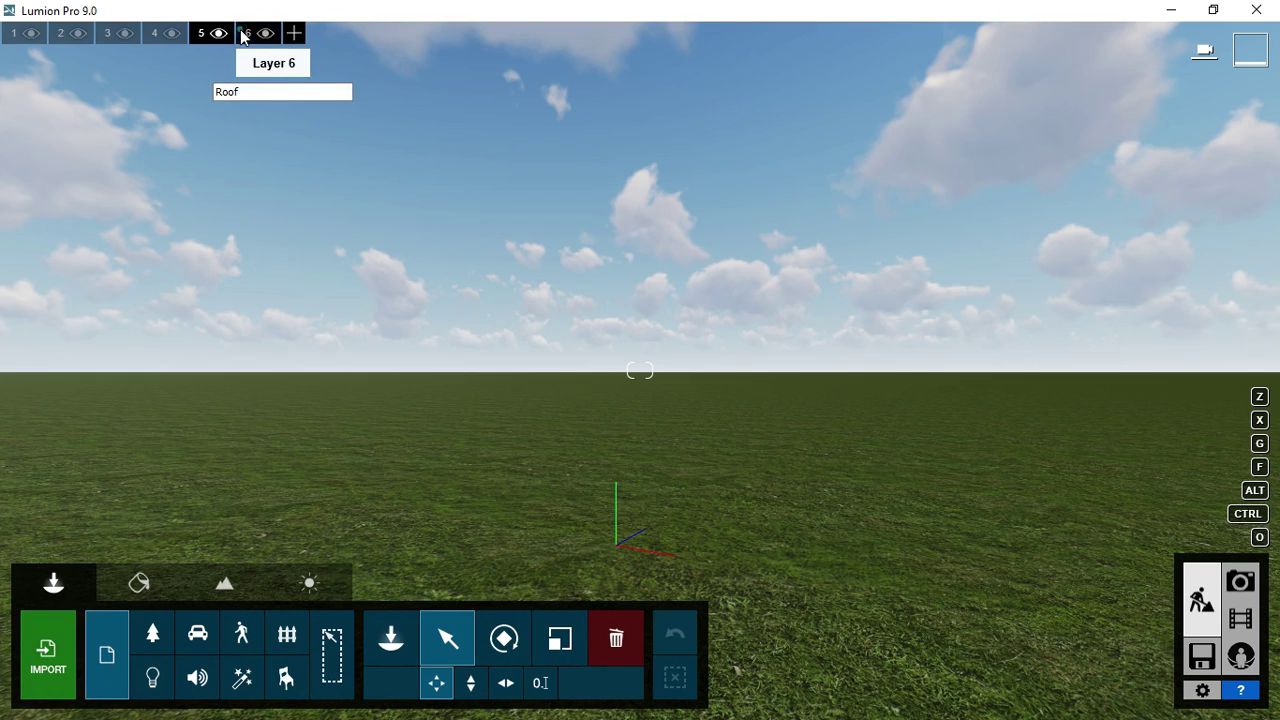
pyautogui.doubleClick(245, 33)
pyautogui.click(302, 91)
pyautogui.write('F')
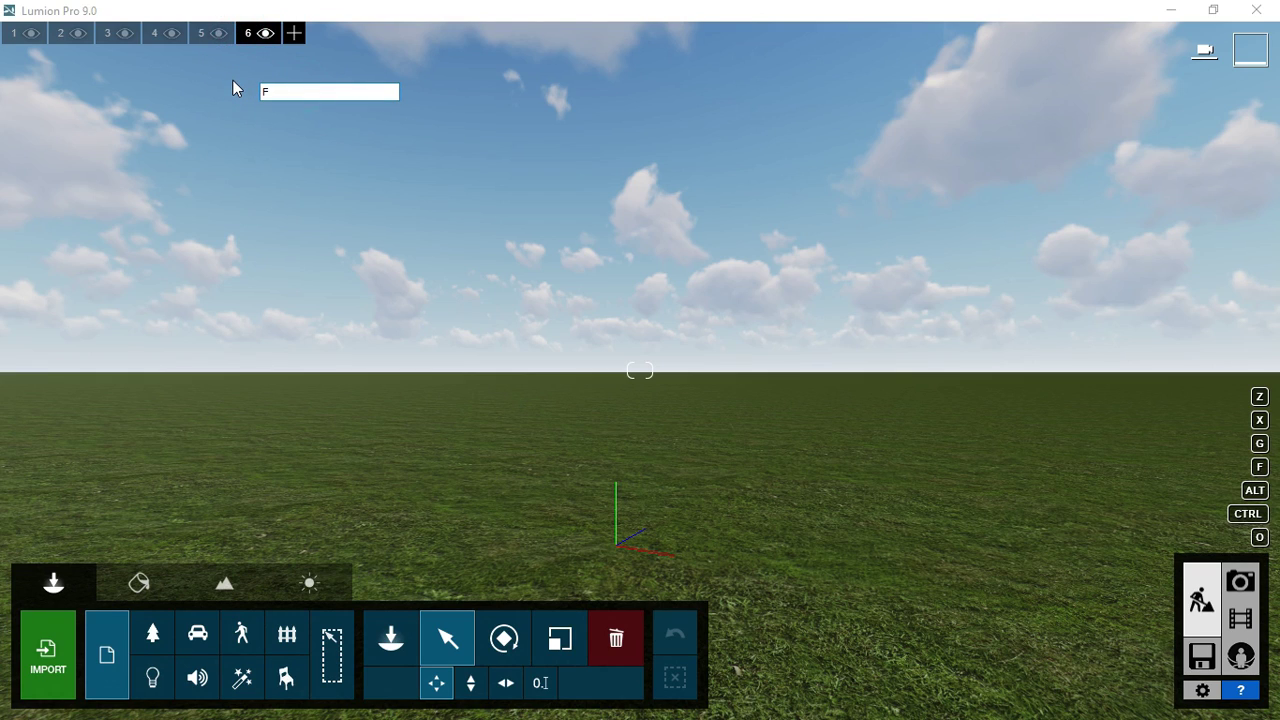
pyautogui.write('urniture')
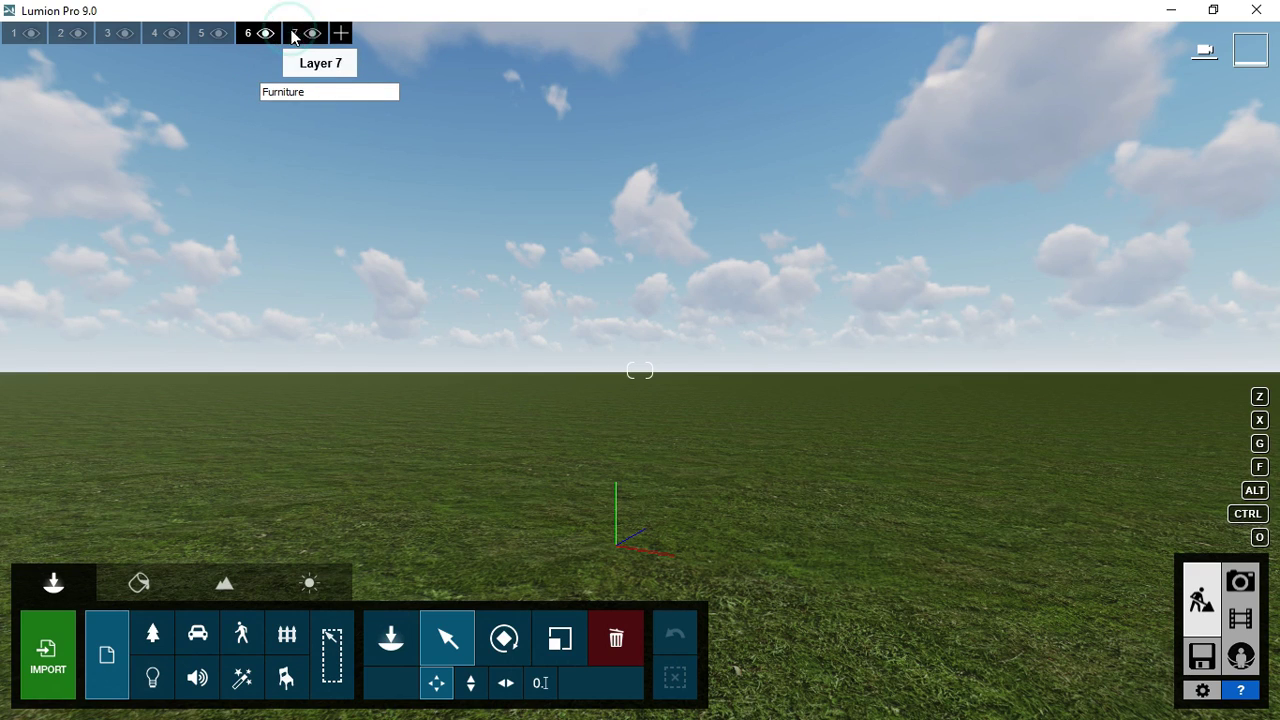
# Step: Rename layer 7 as Ceiling
pyautogui.click(298, 34)
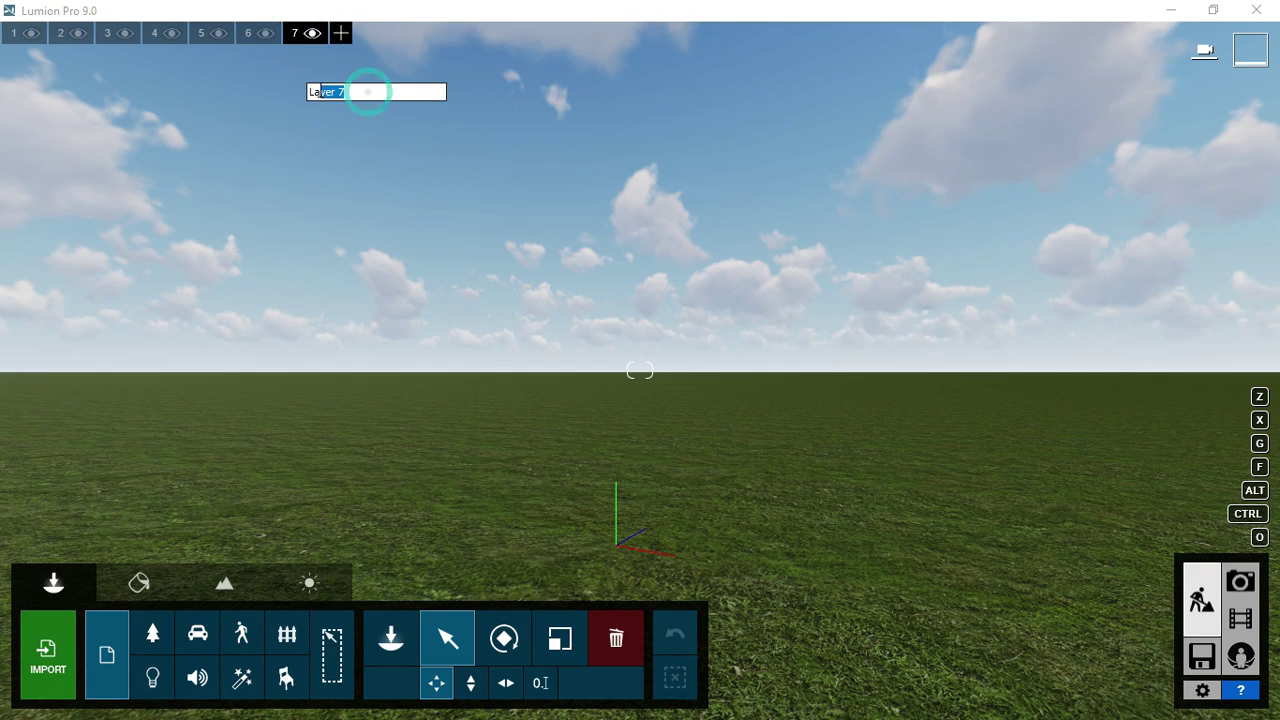
pyautogui.write('Ceil')
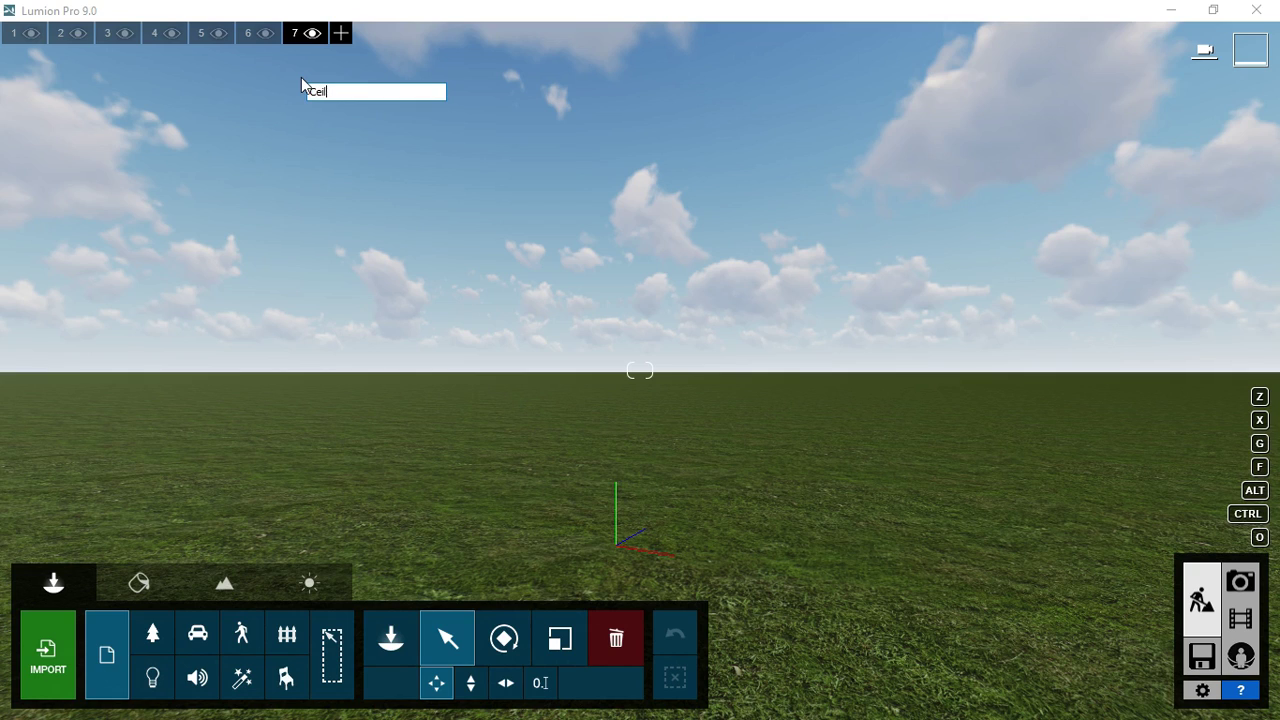
pyautogui.write('ing')
pyautogui.click(287, 106)
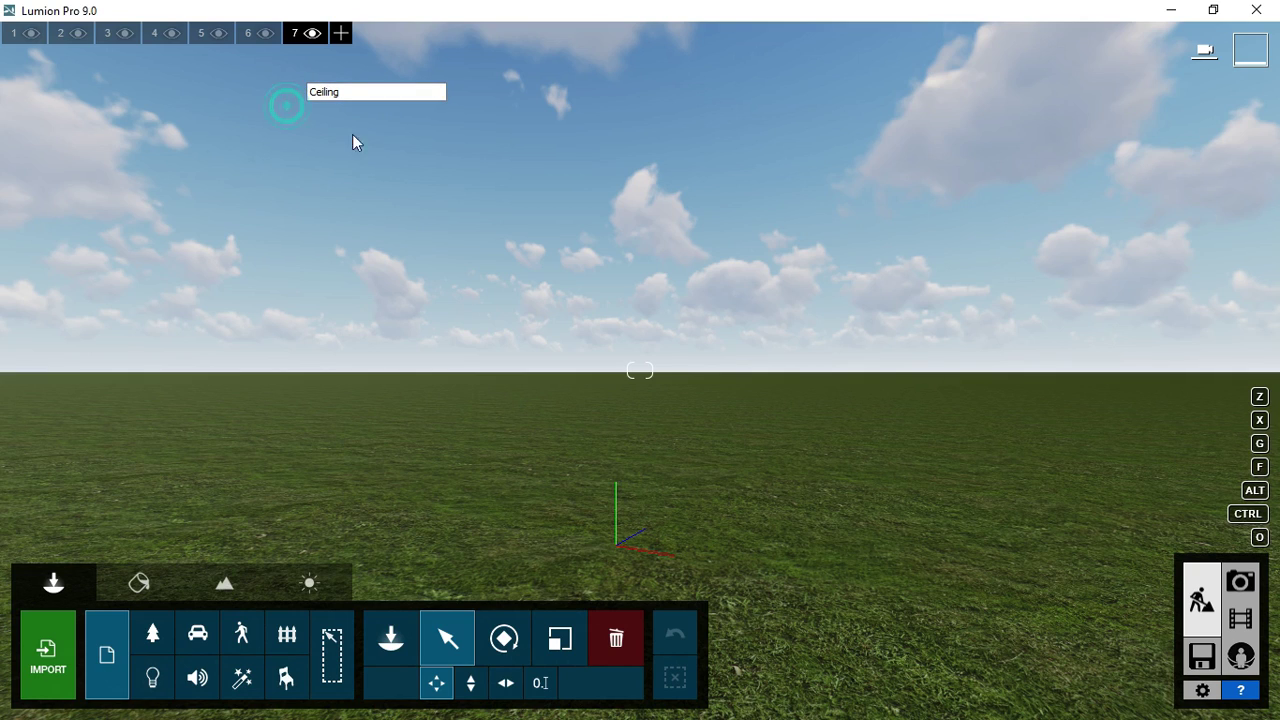
# Step: Make the Walls layer active and import the model file Ext. walls.dae from the Lumion File folder
pyautogui.click(62, 33)
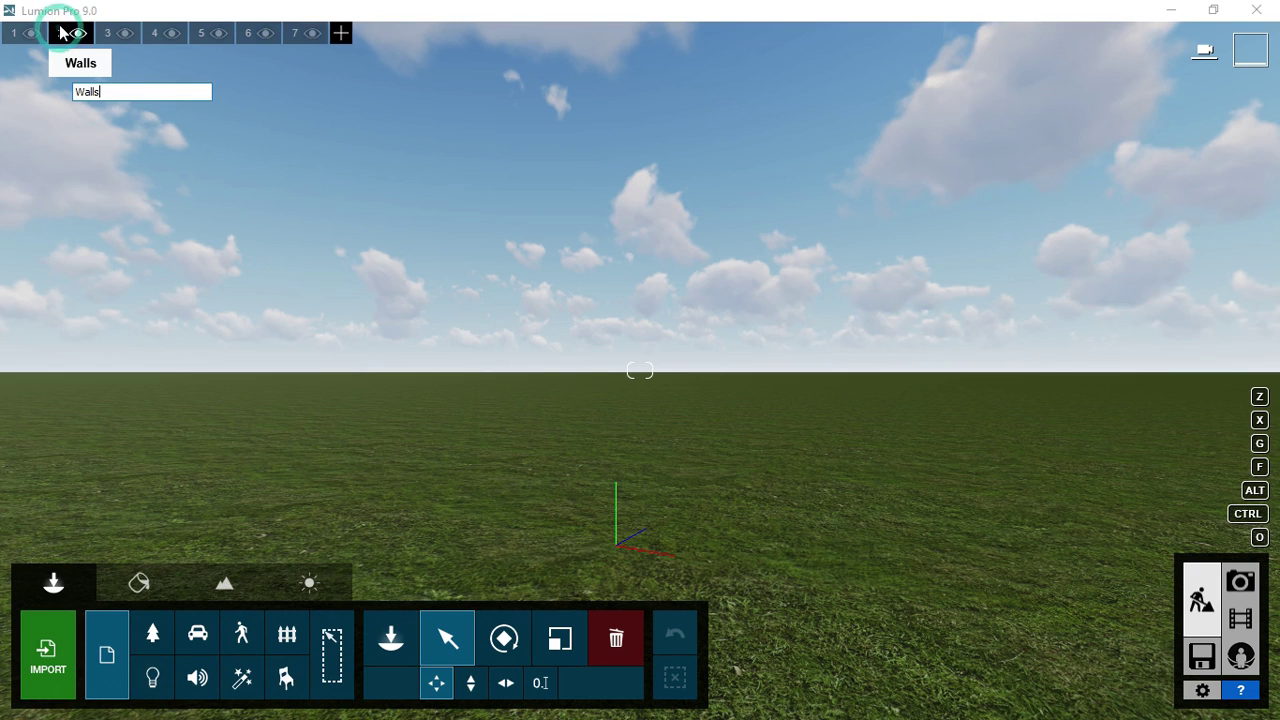
pyautogui.click(48, 652)
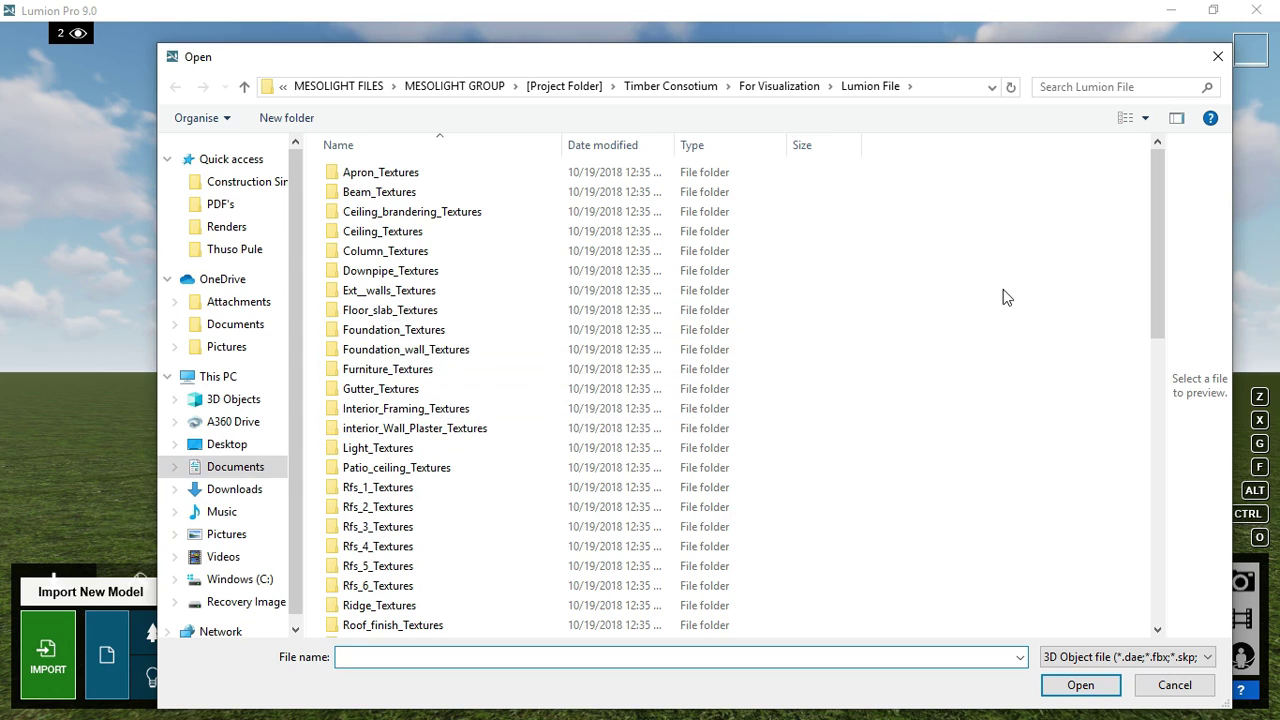
pyautogui.moveTo(1158, 202); pyautogui.dragTo(1198, 442)
pyautogui.click(386, 274)
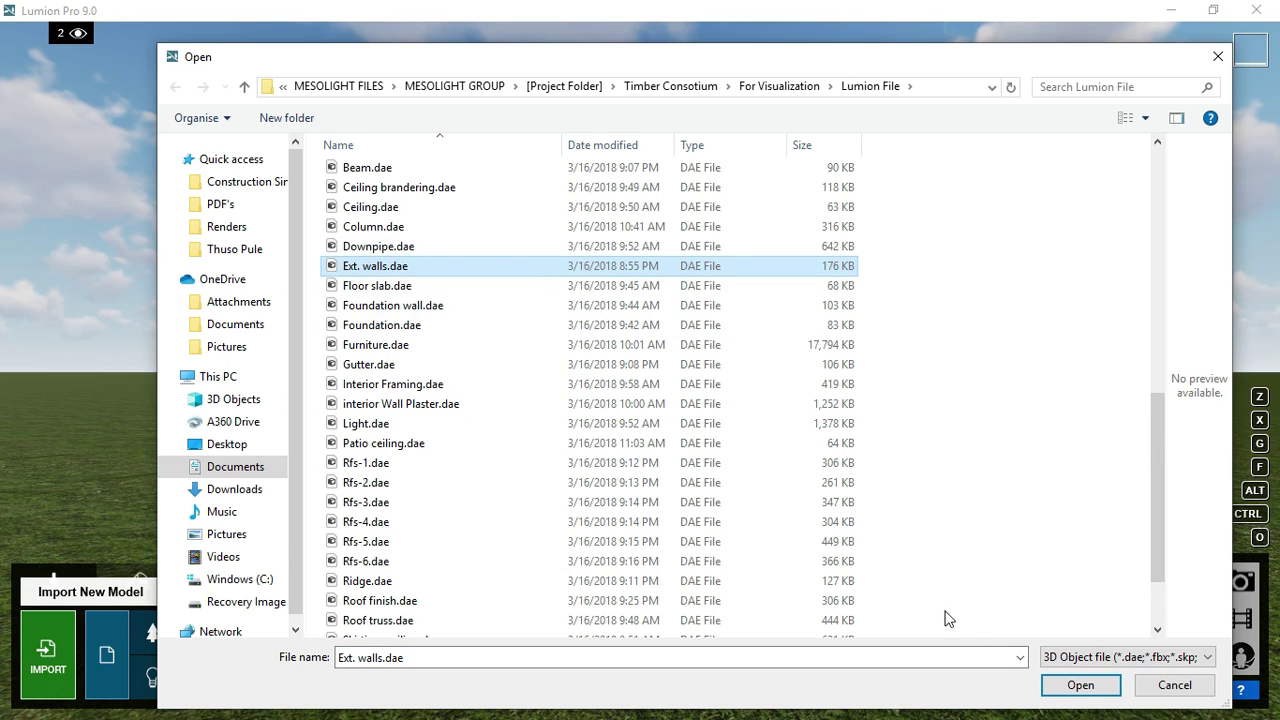
pyautogui.click(1077, 686)
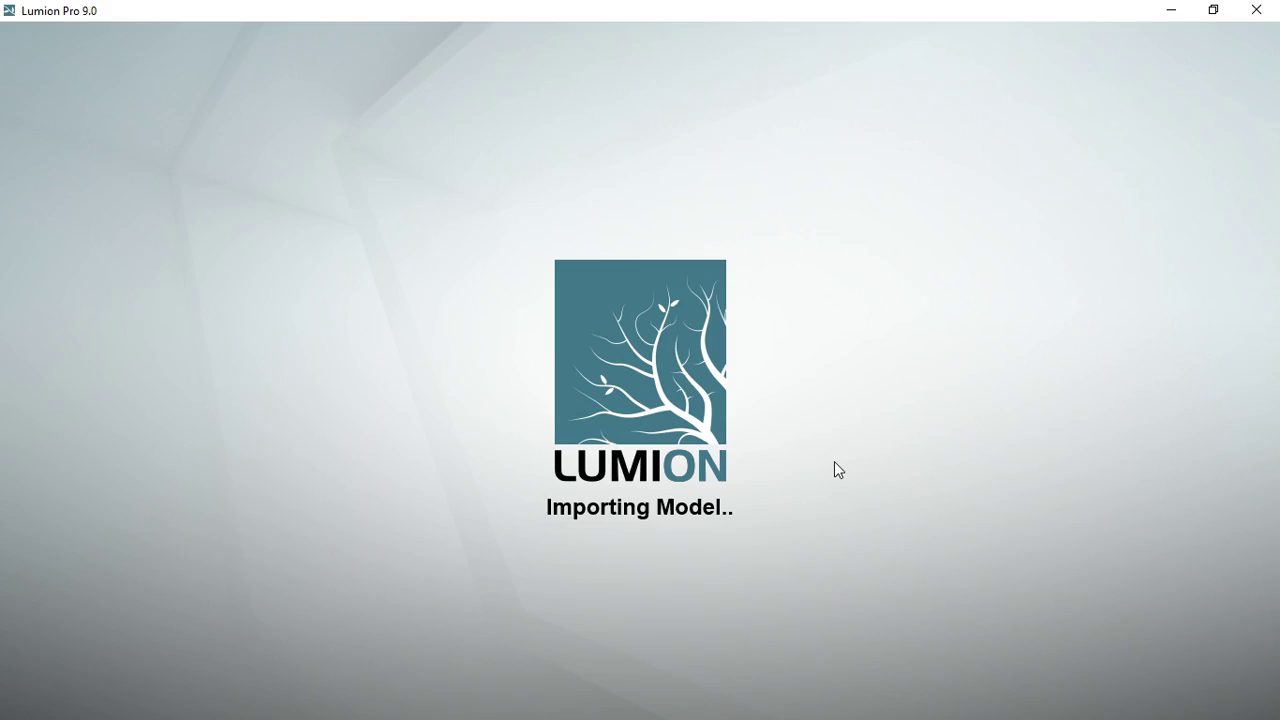
# Step: Place the imported exterior walls model on the grass near the scene's origin
pyautogui.press('w')
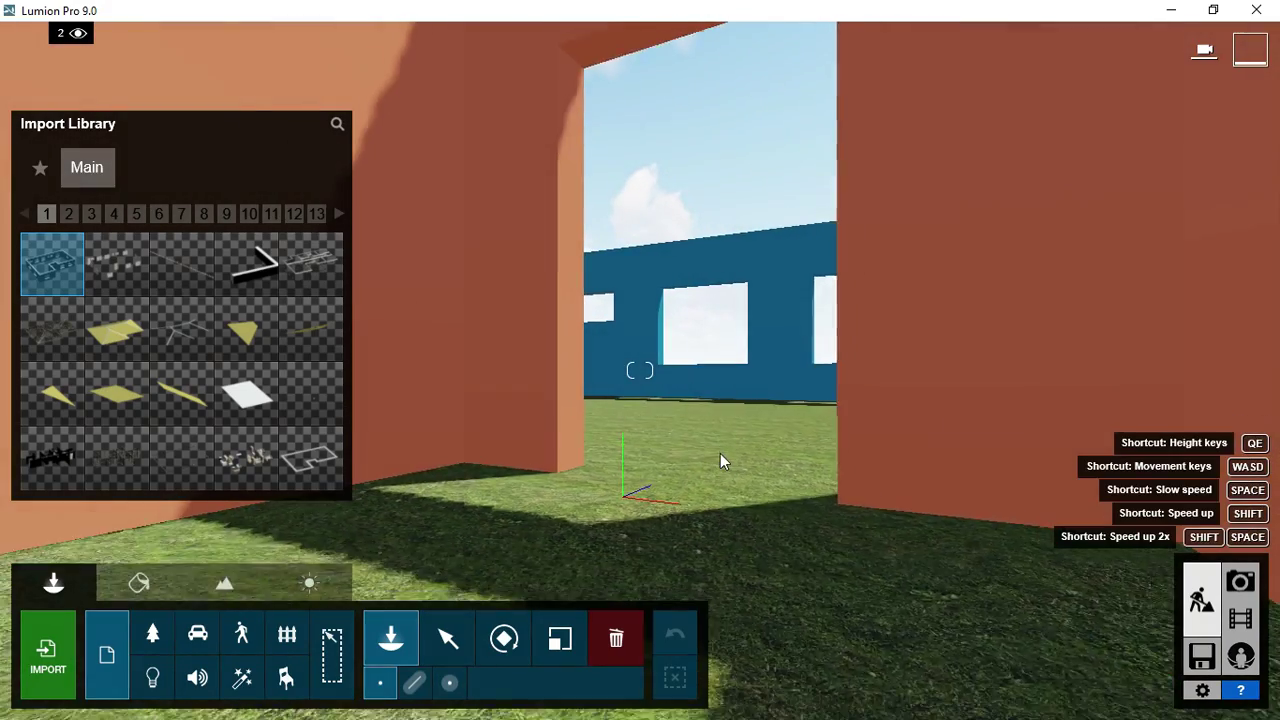
pyautogui.scroll(2, 686, 464)
pyautogui.scroll(-3, 750, 433)
pyautogui.click(751, 434)
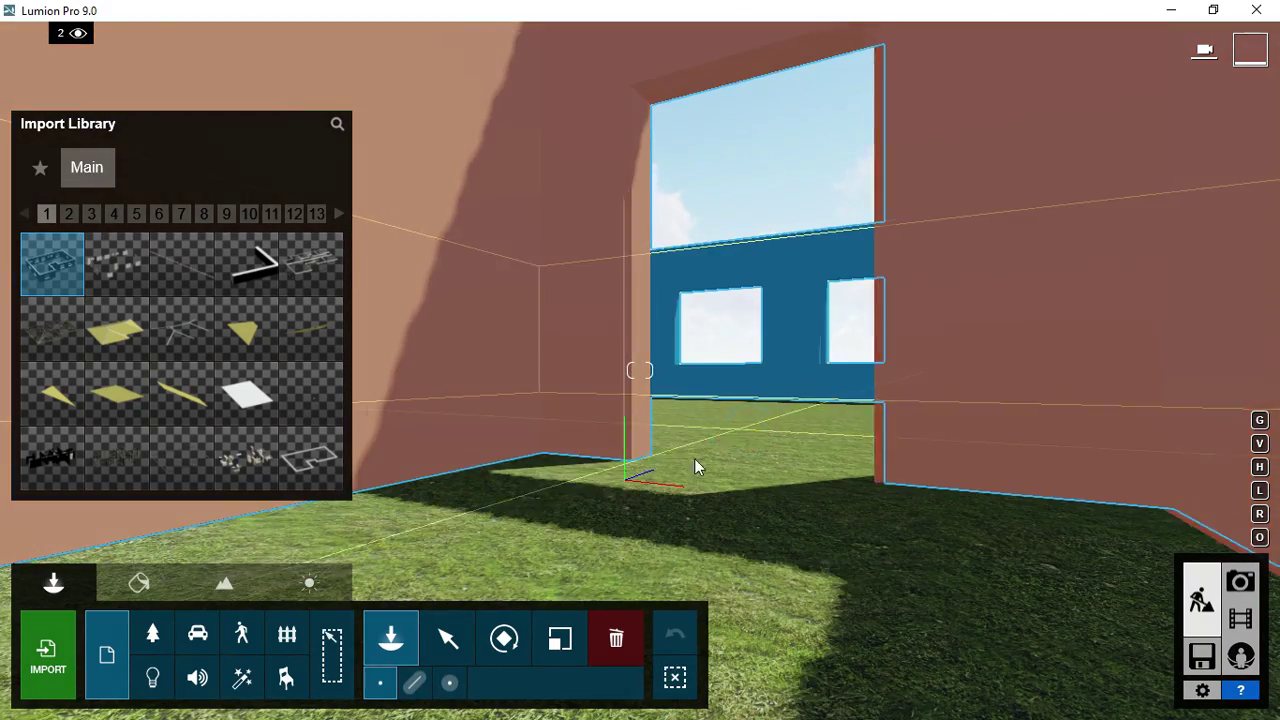
pyautogui.press('s')
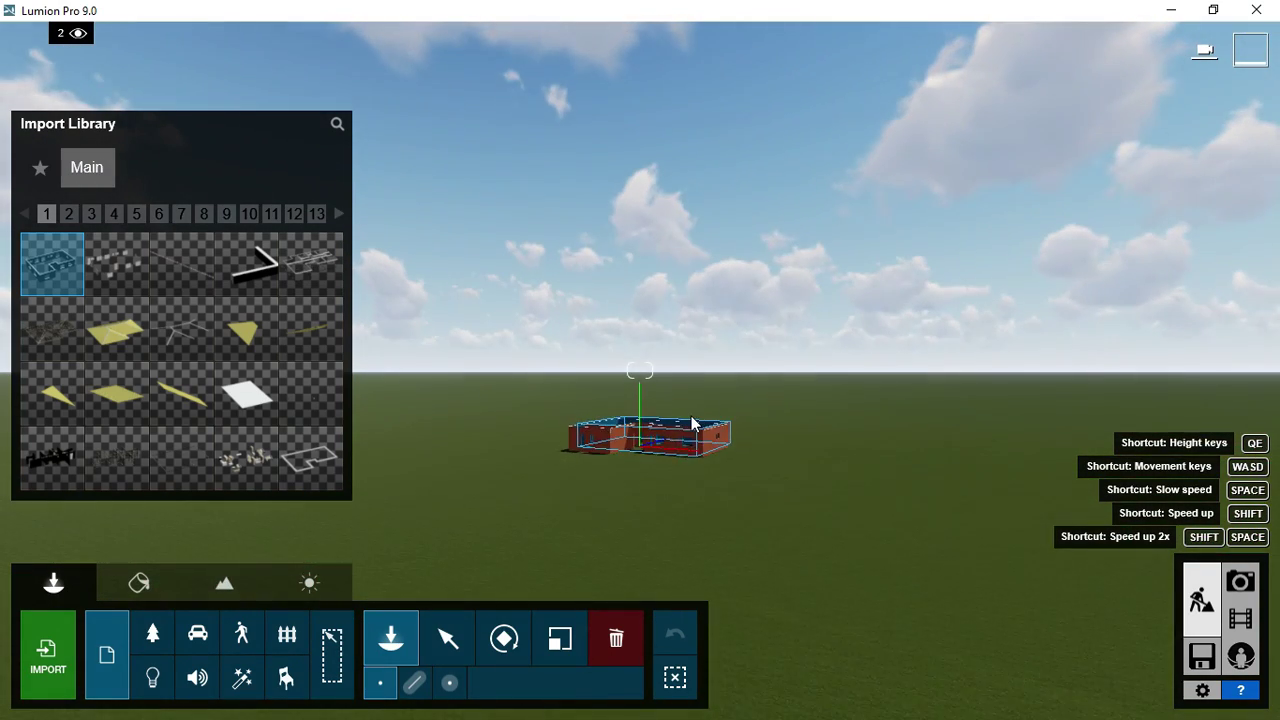
pyautogui.press('w')
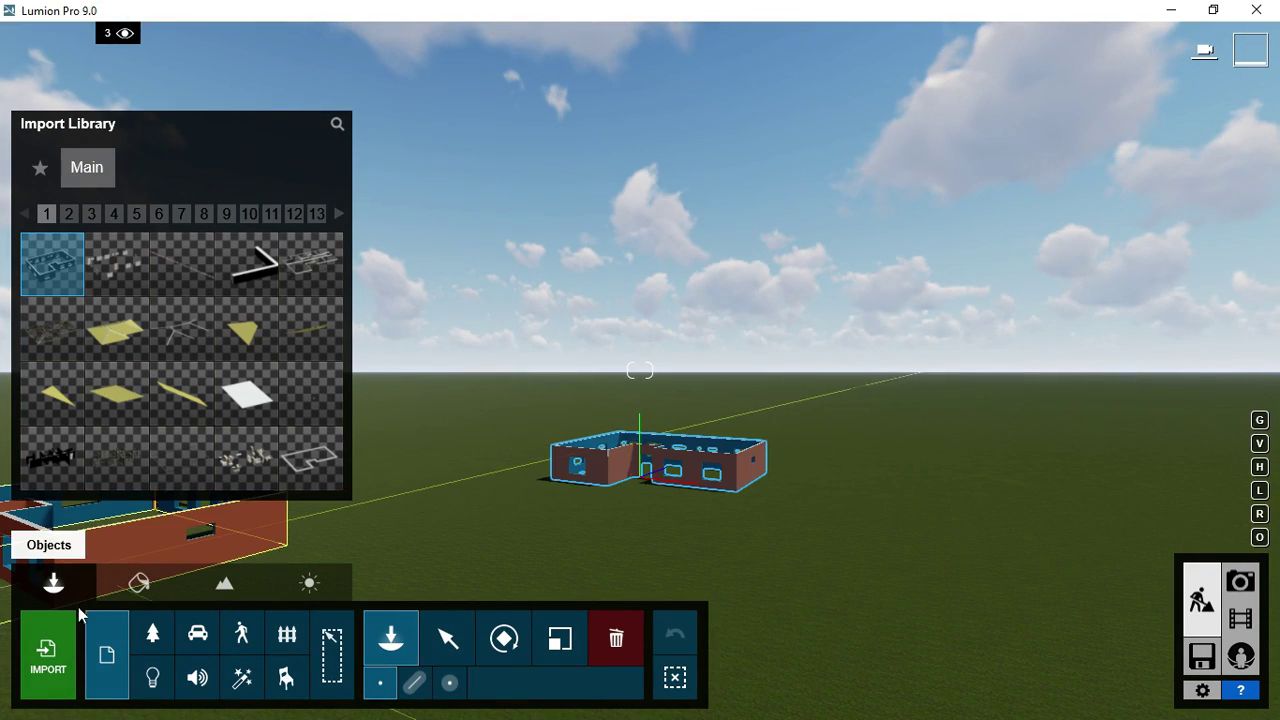
# Step: Import Windows.dae on layer 3 under the model name Windows1 and place it on the grass beside the exterior walls
pyautogui.click(50, 655)
pyautogui.scroll(-5, 523, 397)
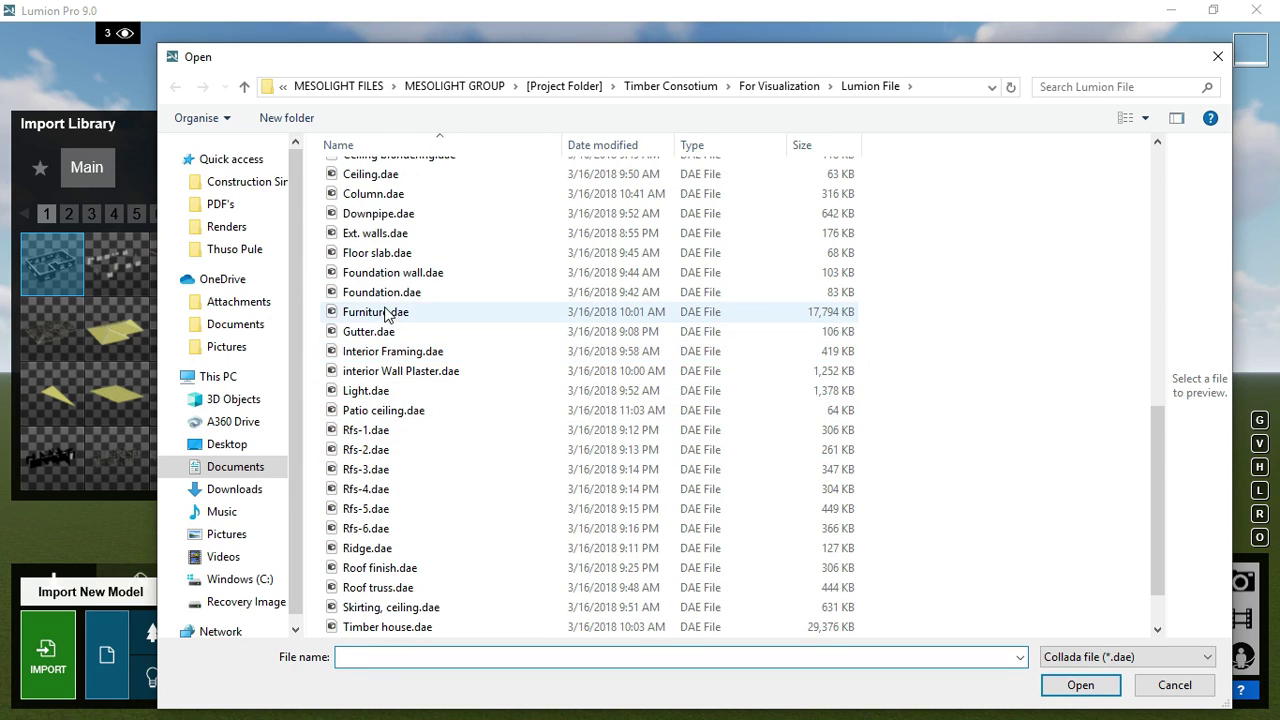
pyautogui.scroll(-1, 402, 345)
pyautogui.click(376, 627)
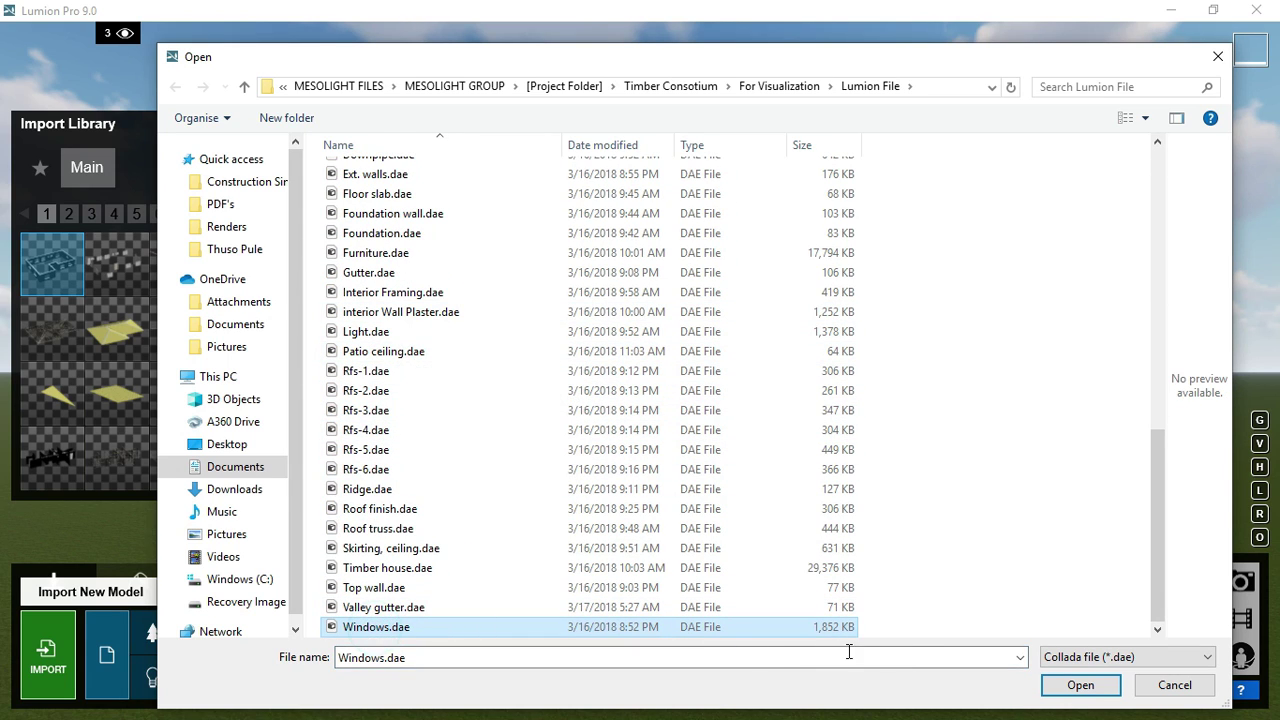
pyautogui.click(1078, 686)
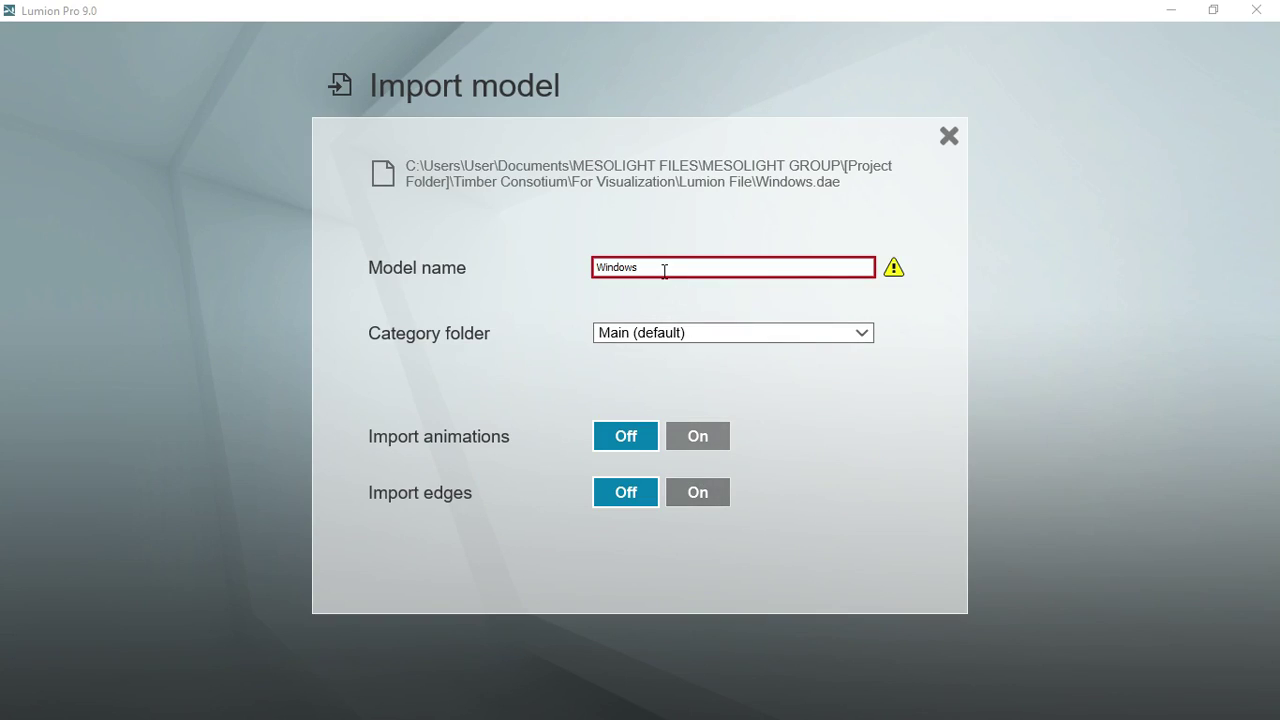
pyautogui.write('1')
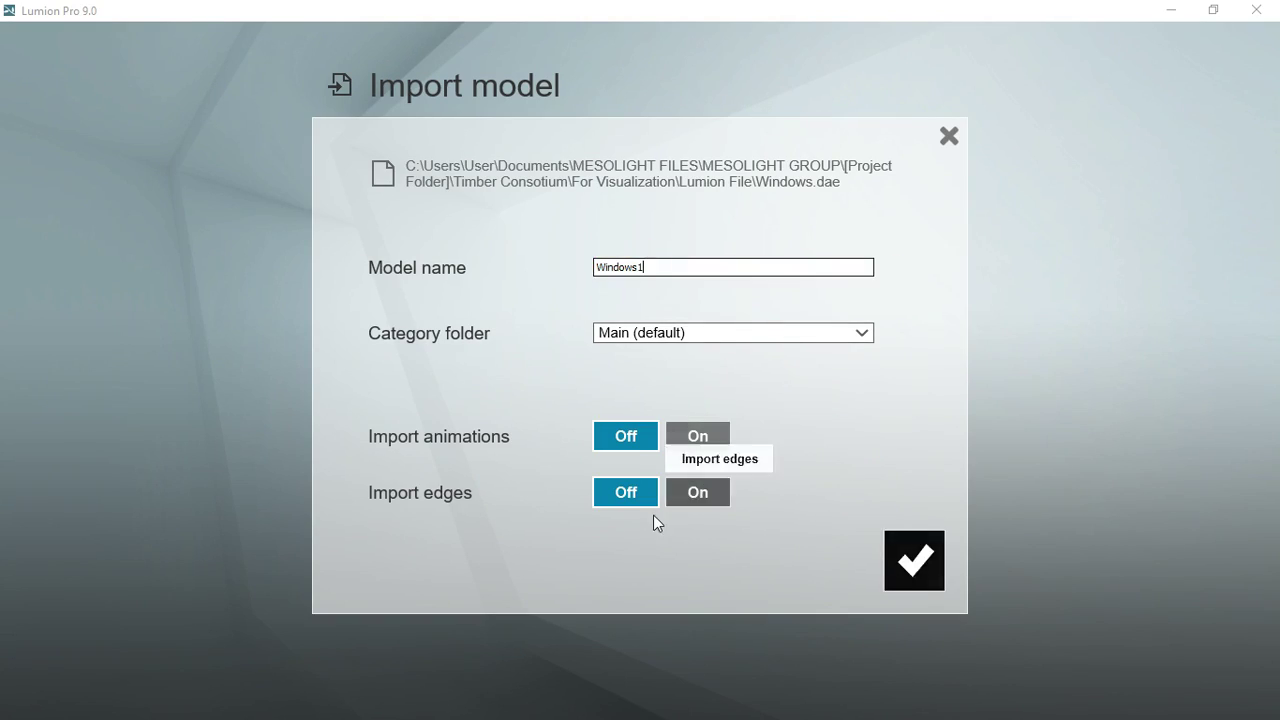
pyautogui.click(926, 563)
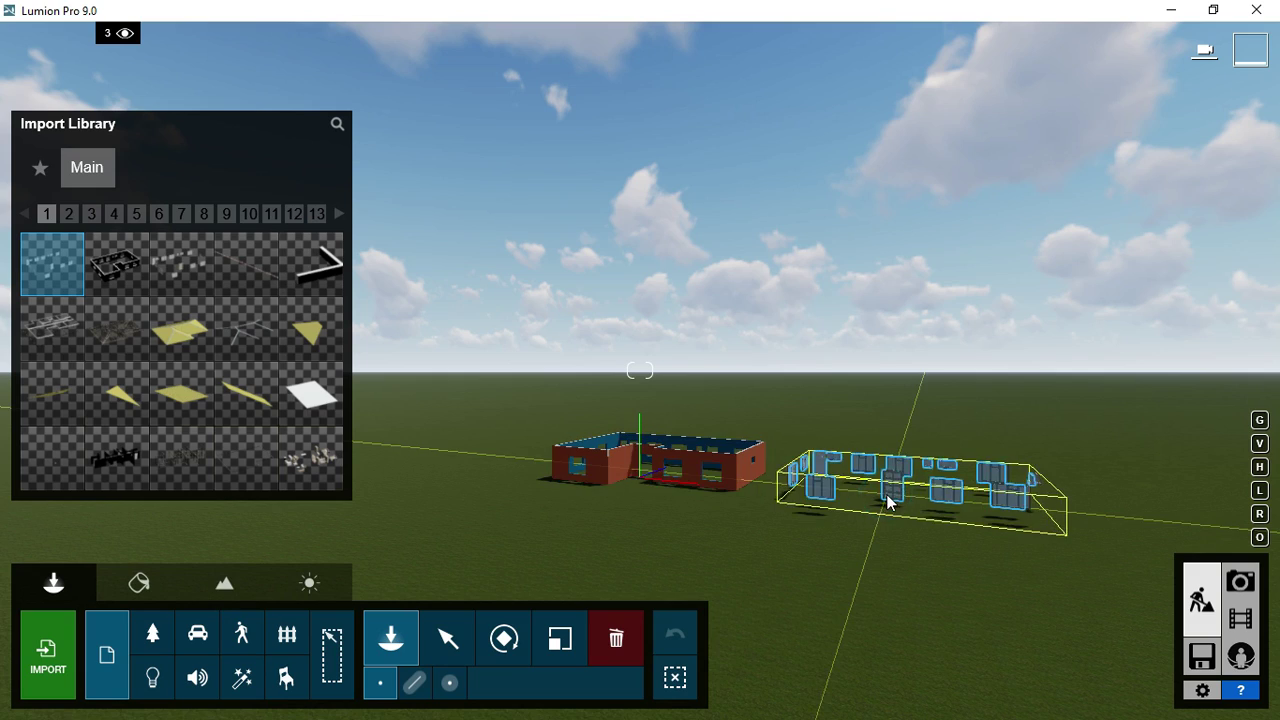
pyautogui.click(890, 502)
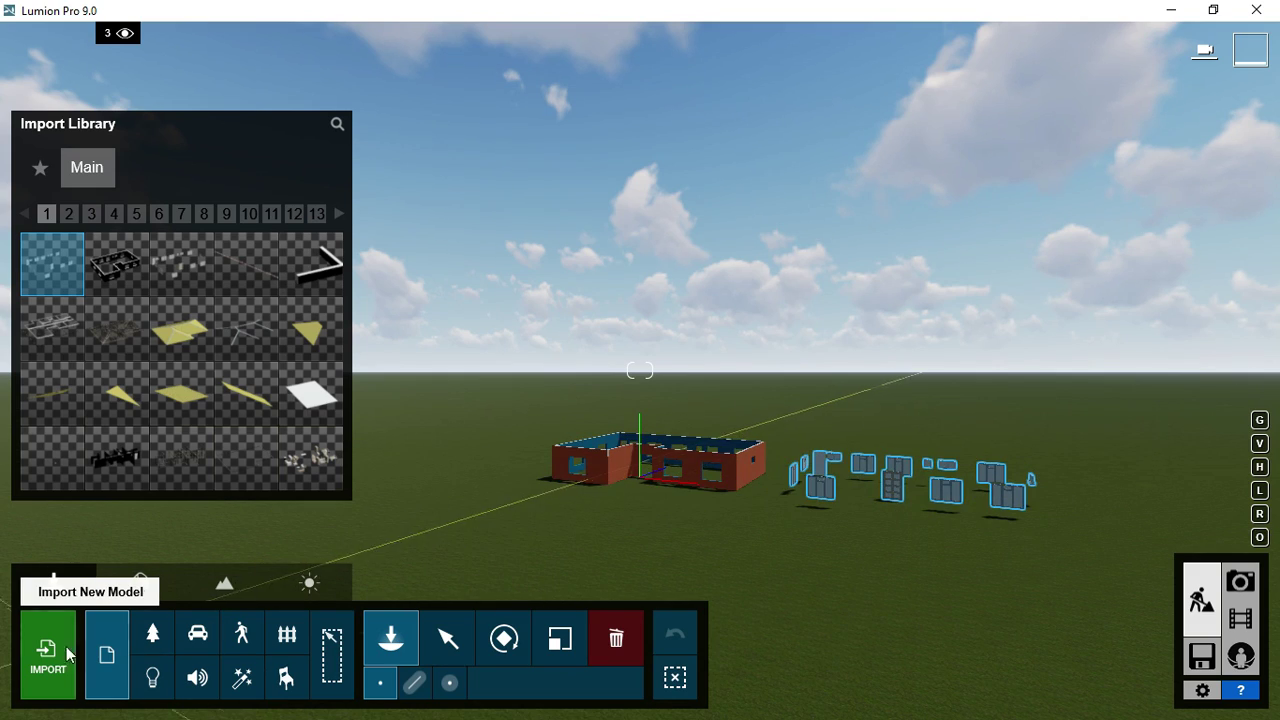
pyautogui.click(48, 655)
pyautogui.scroll(-10, 510, 390)
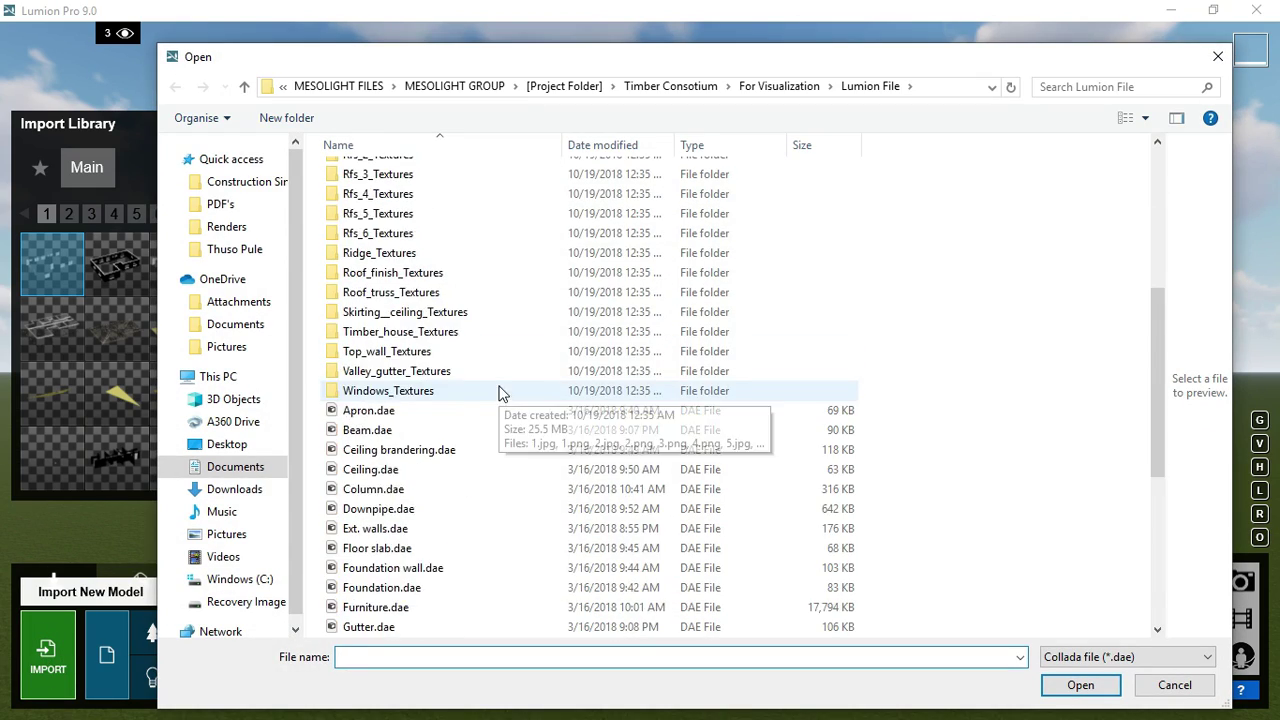
pyautogui.click(1175, 685)
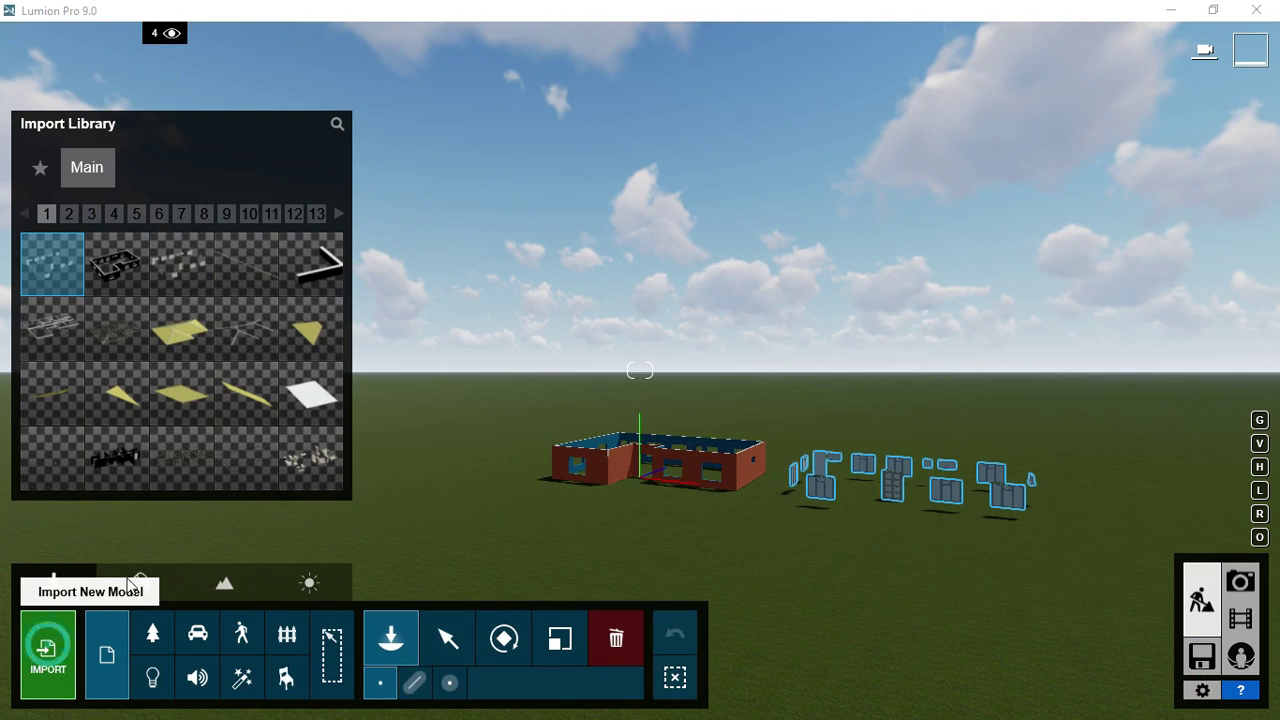
# Step: Import Foundation.dae on layer 4 with the model name Foundation and place it on the grass in front of the walls
pyautogui.click(48, 655)
pyautogui.scroll(-10, 448, 450)
pyautogui.scroll(1, 500, 468)
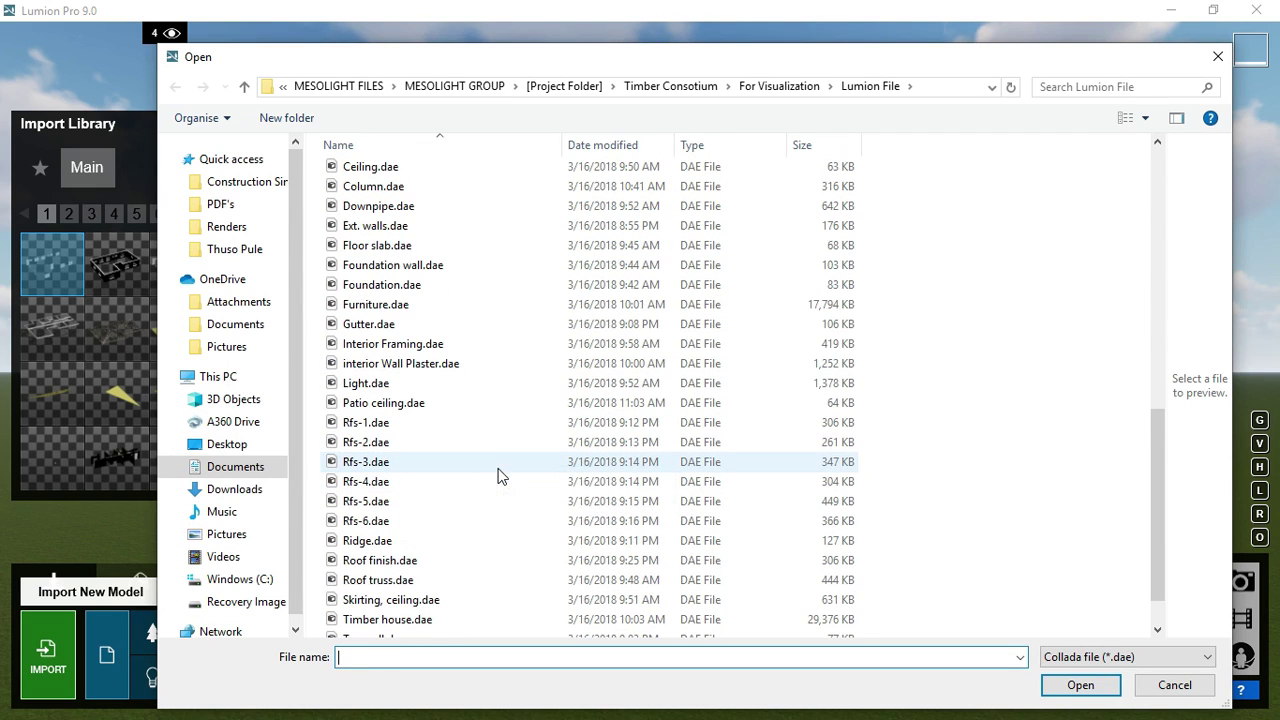
pyautogui.click(385, 265)
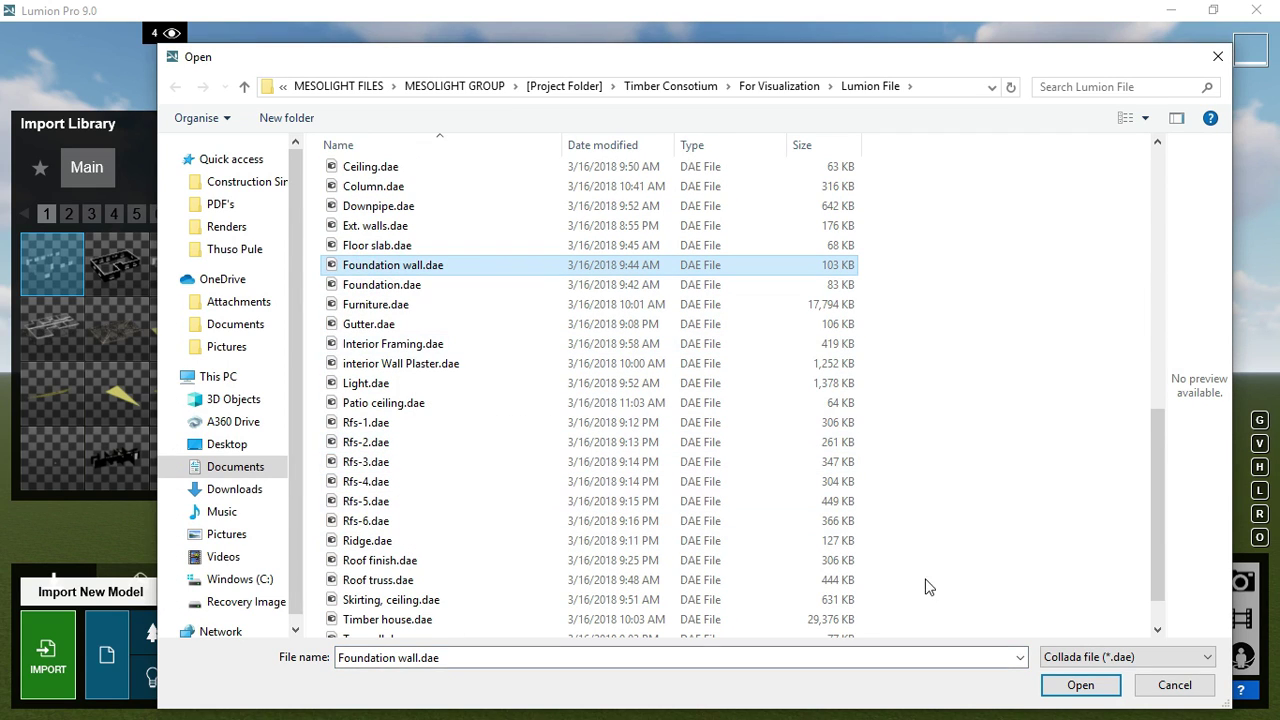
pyautogui.click(414, 285)
pyautogui.click(1066, 684)
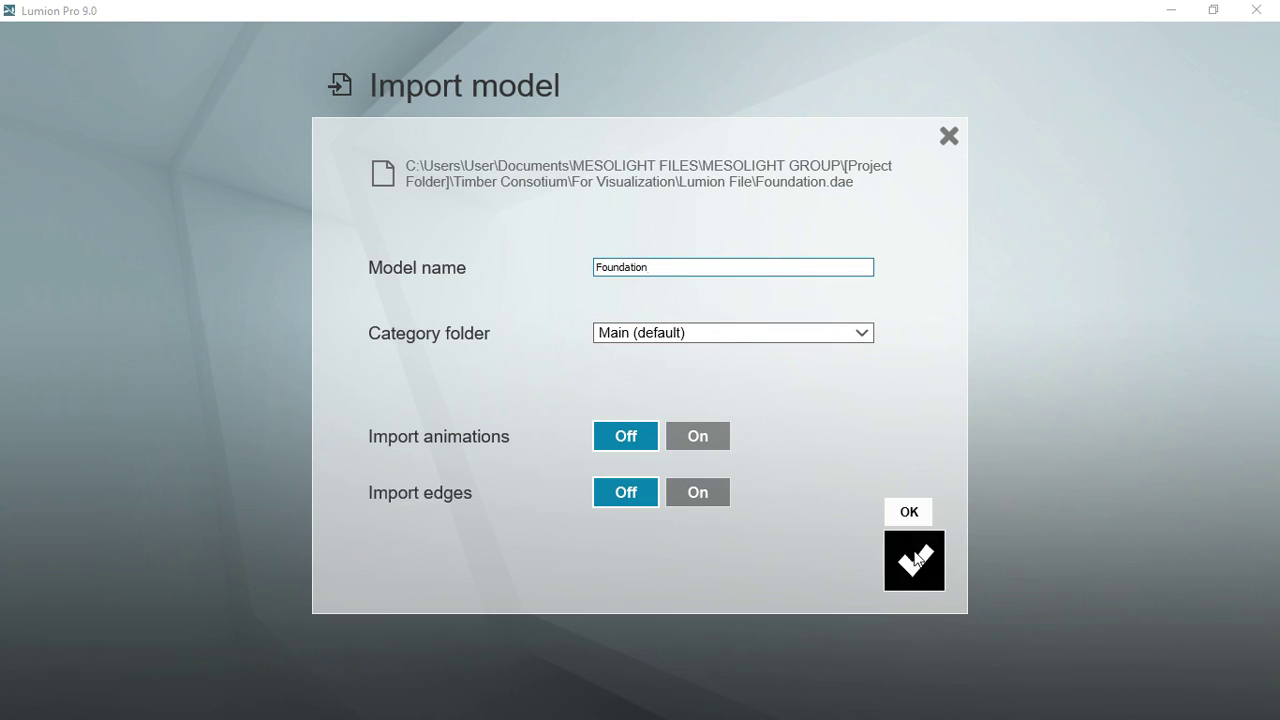
pyautogui.click(914, 561)
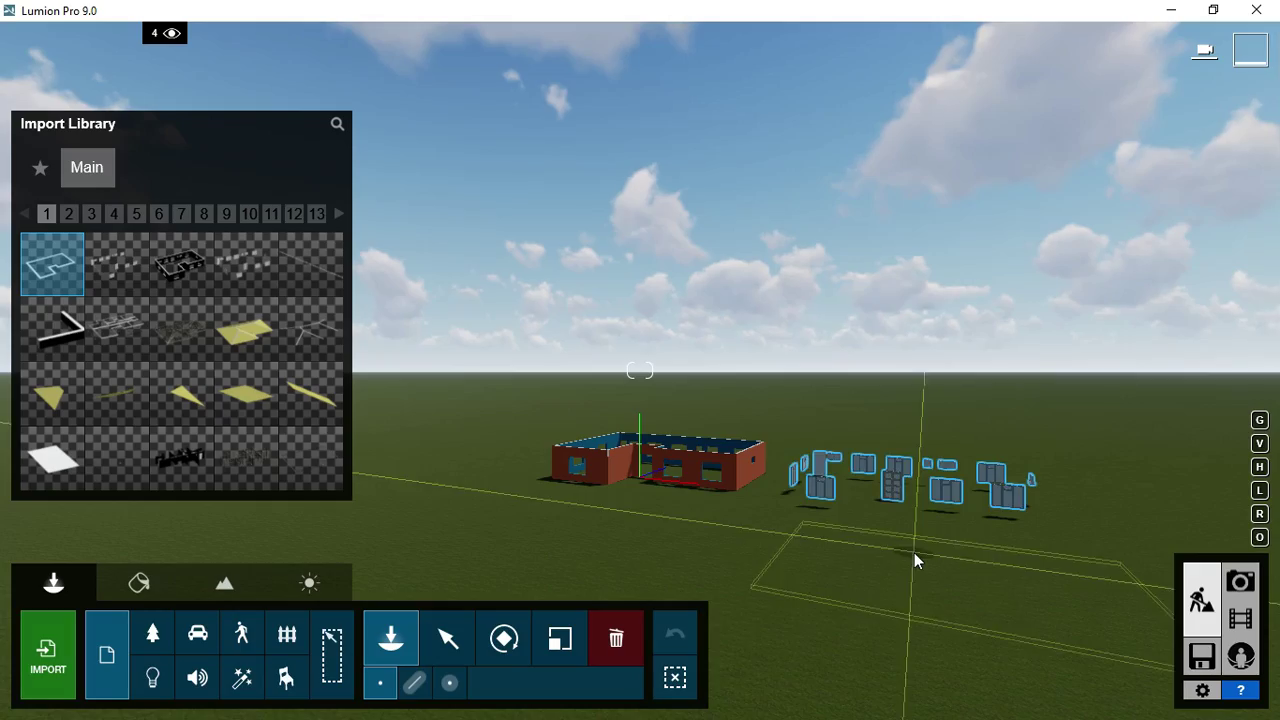
pyautogui.click(546, 528)
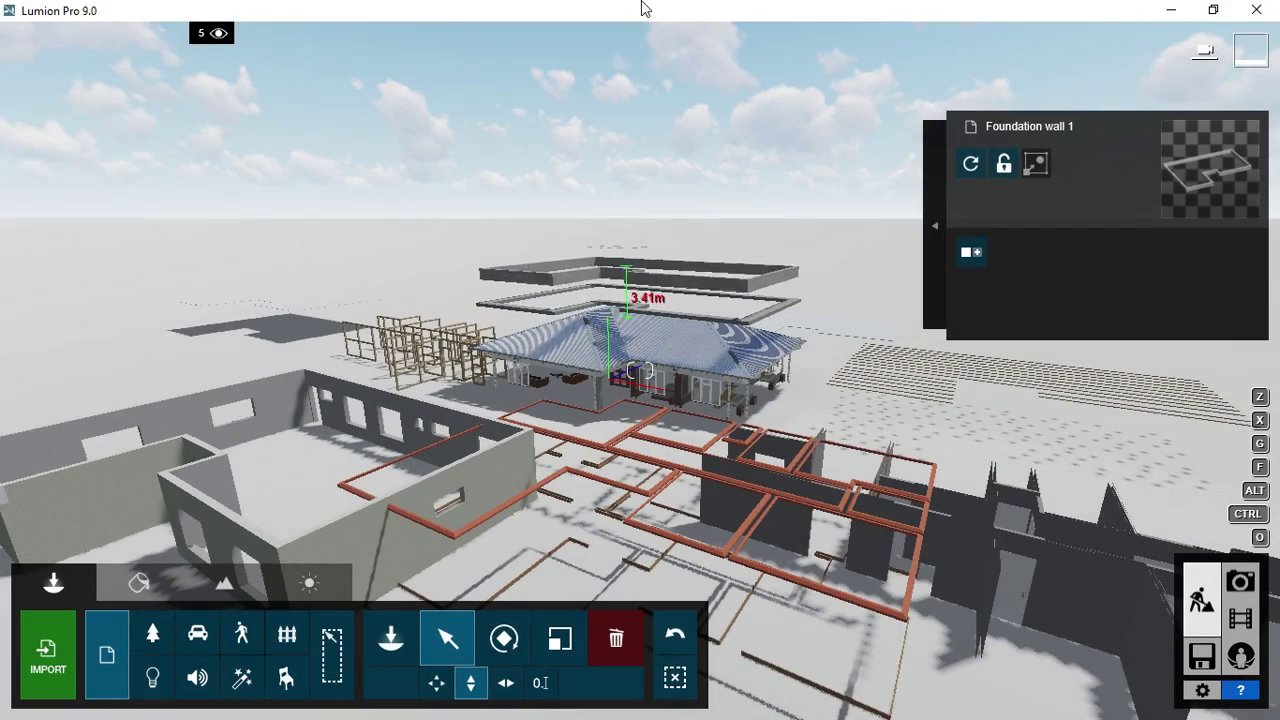
# Step: Shift the foundation wall, the roof truss and one roof finish part vertically away from the rest of the house
pyautogui.moveTo(642, 8); pyautogui.dragTo(612, 6)
pyautogui.click(610, 370)
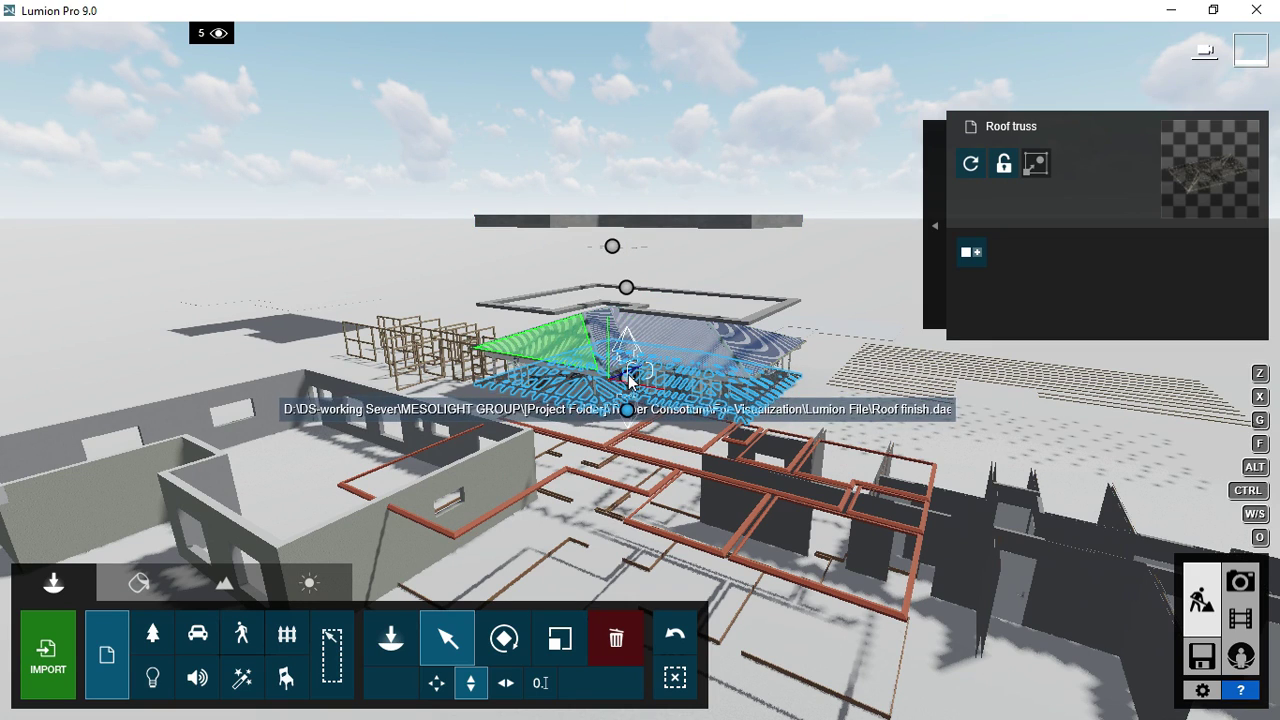
pyautogui.moveTo(625, 371); pyautogui.dragTo(451, 74)
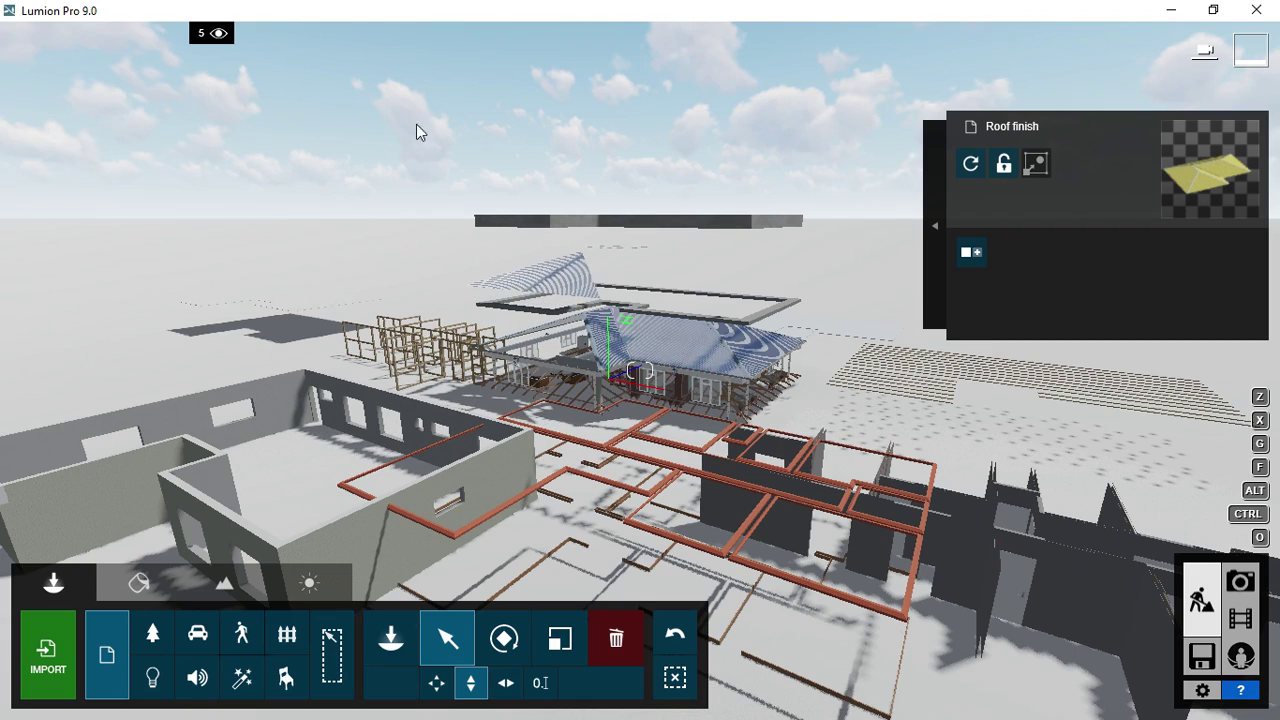
# Step: Select all the scattered house parts and align them to one common position to assemble the house
pyautogui.scroll(-6, 537, 350)
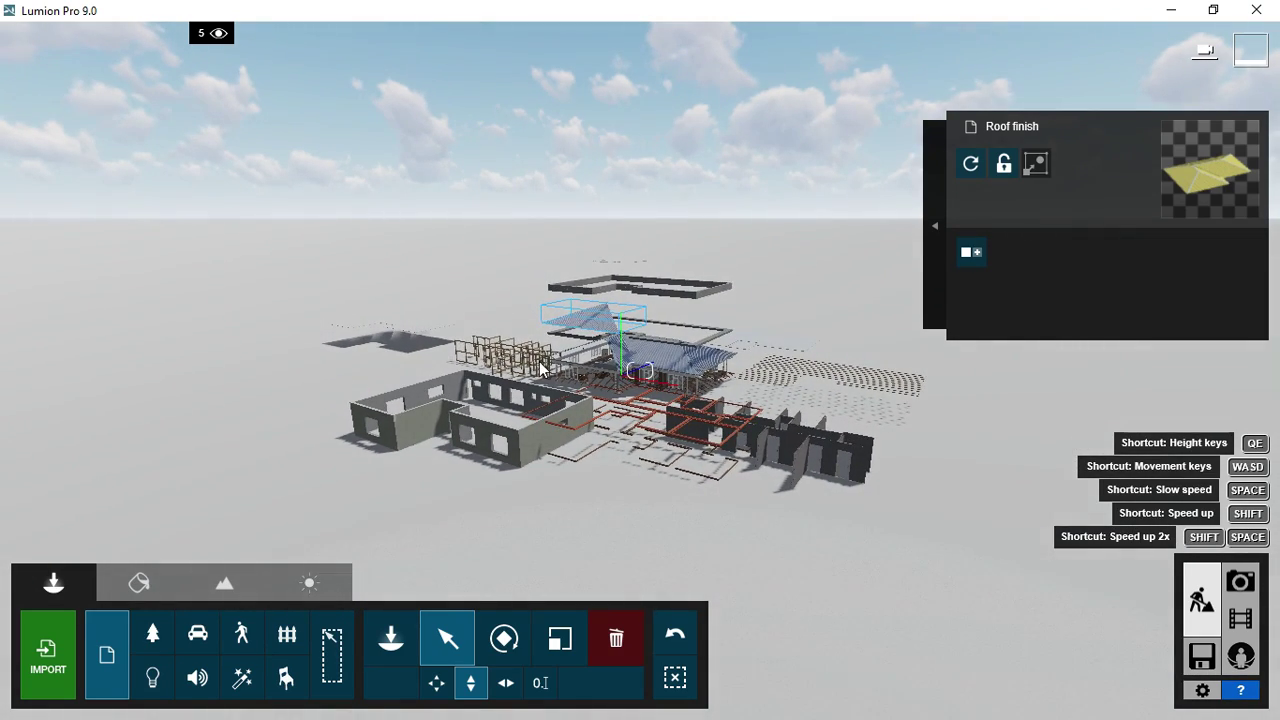
pyautogui.keyDown('ctrl'); pyautogui.click(540, 368); pyautogui.keyUp('ctrl')
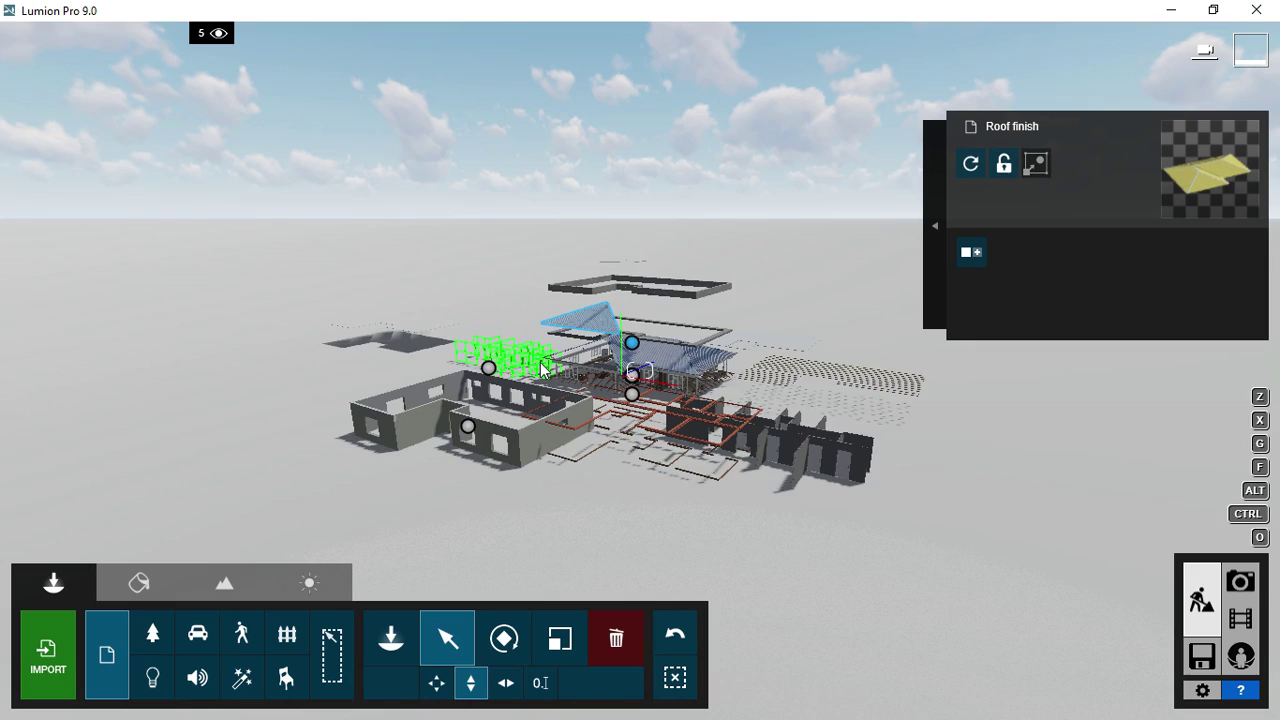
pyautogui.scroll(4, 540, 368)
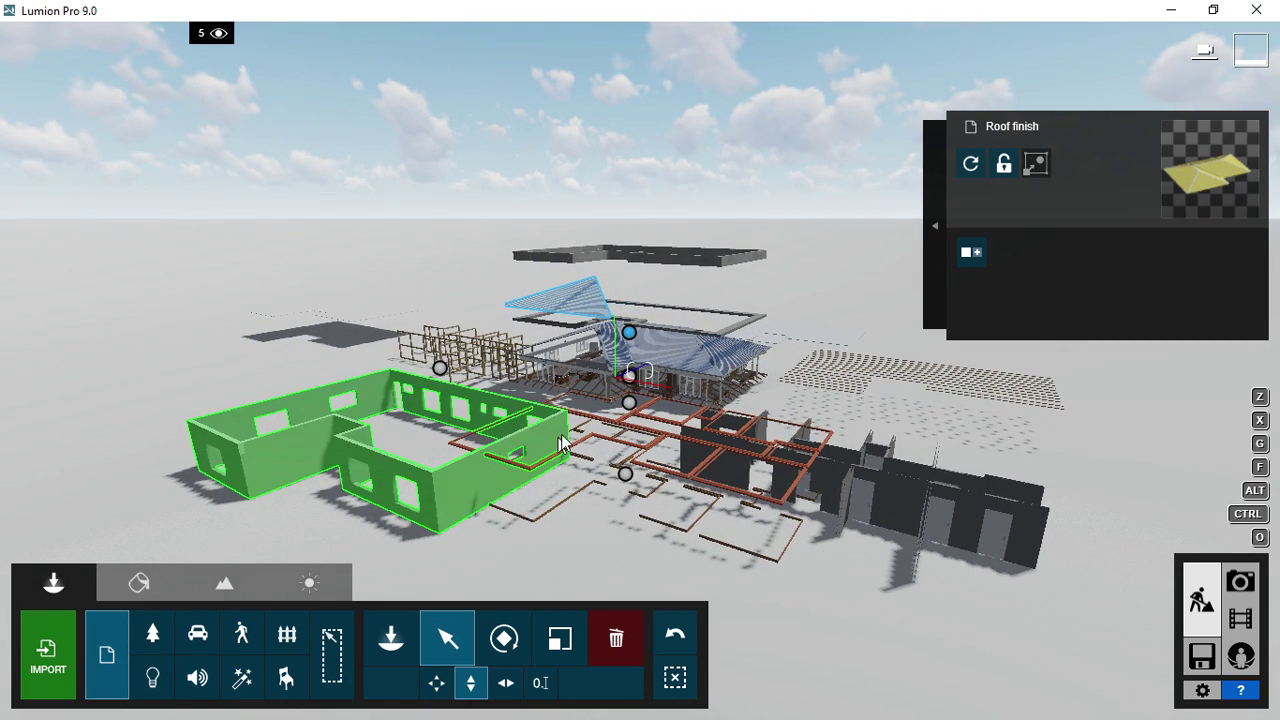
pyautogui.scroll(4, 565, 444)
pyautogui.scroll(-8, 647, 428)
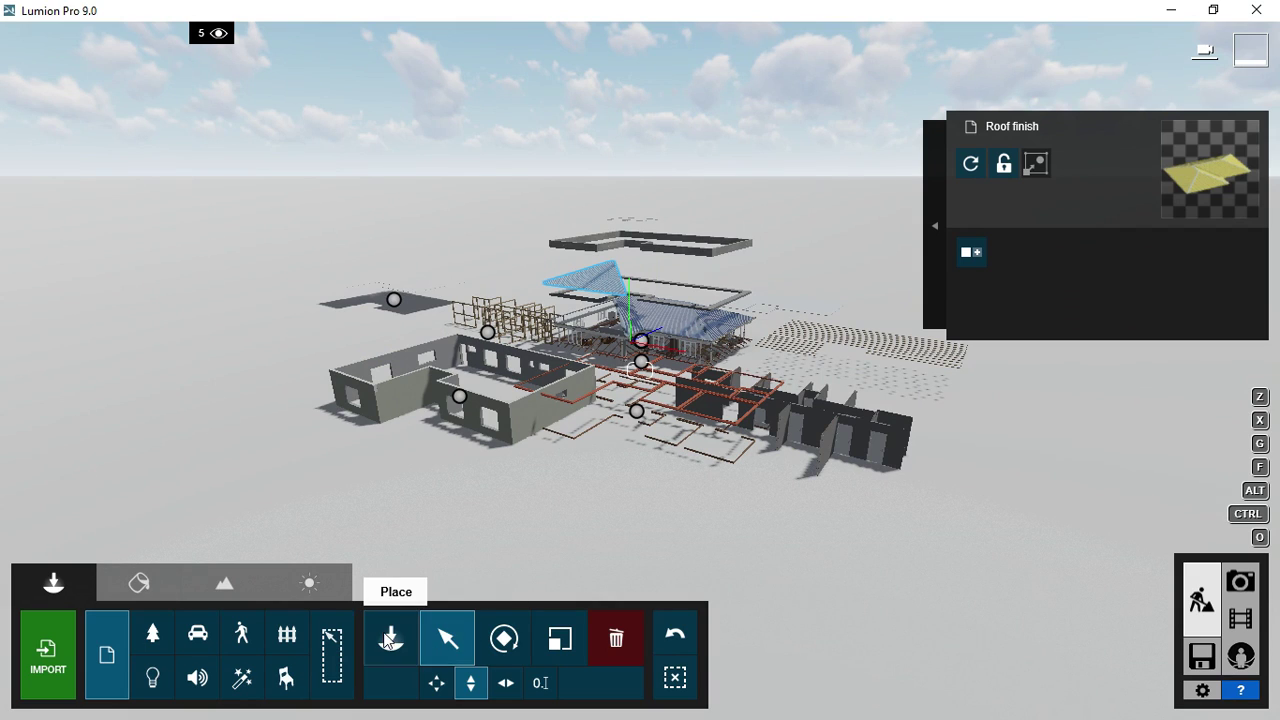
pyautogui.click(465, 638)
pyautogui.keyDown('ctrl'); pyautogui.moveTo(272, 106); pyautogui.dragTo(1006, 574); pyautogui.keyUp('ctrl')
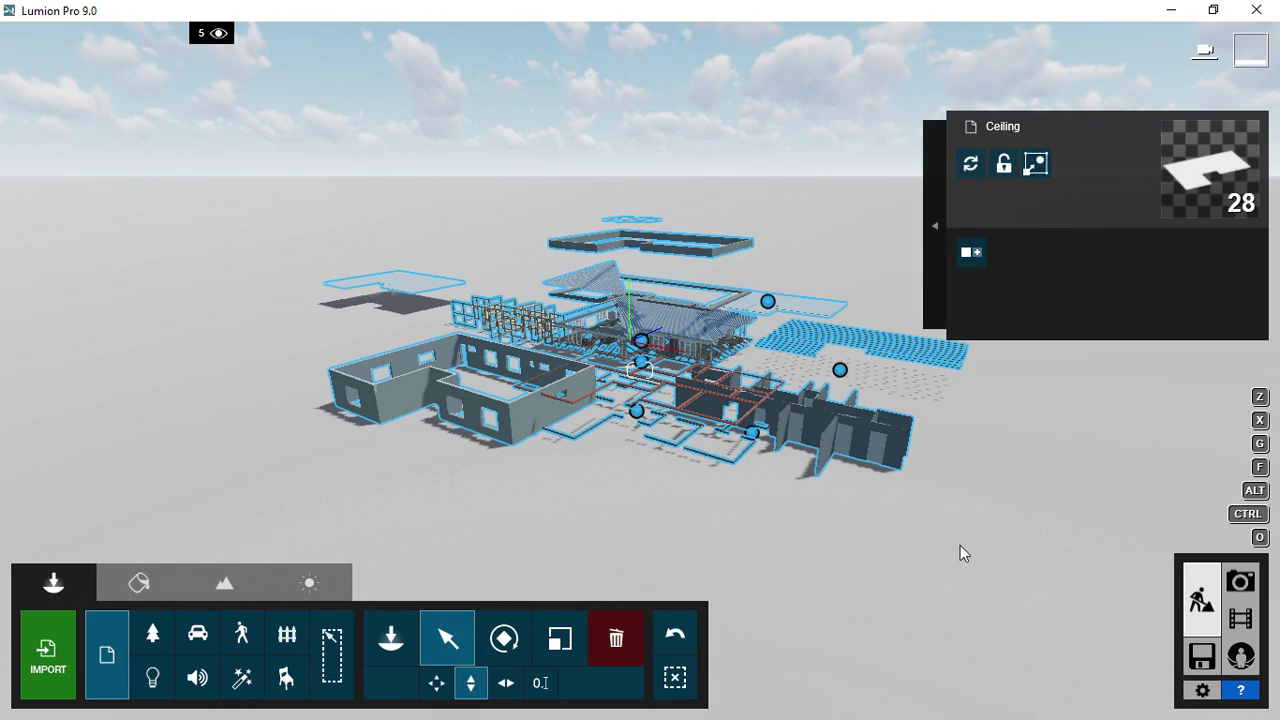
pyautogui.scroll(4, 742, 360)
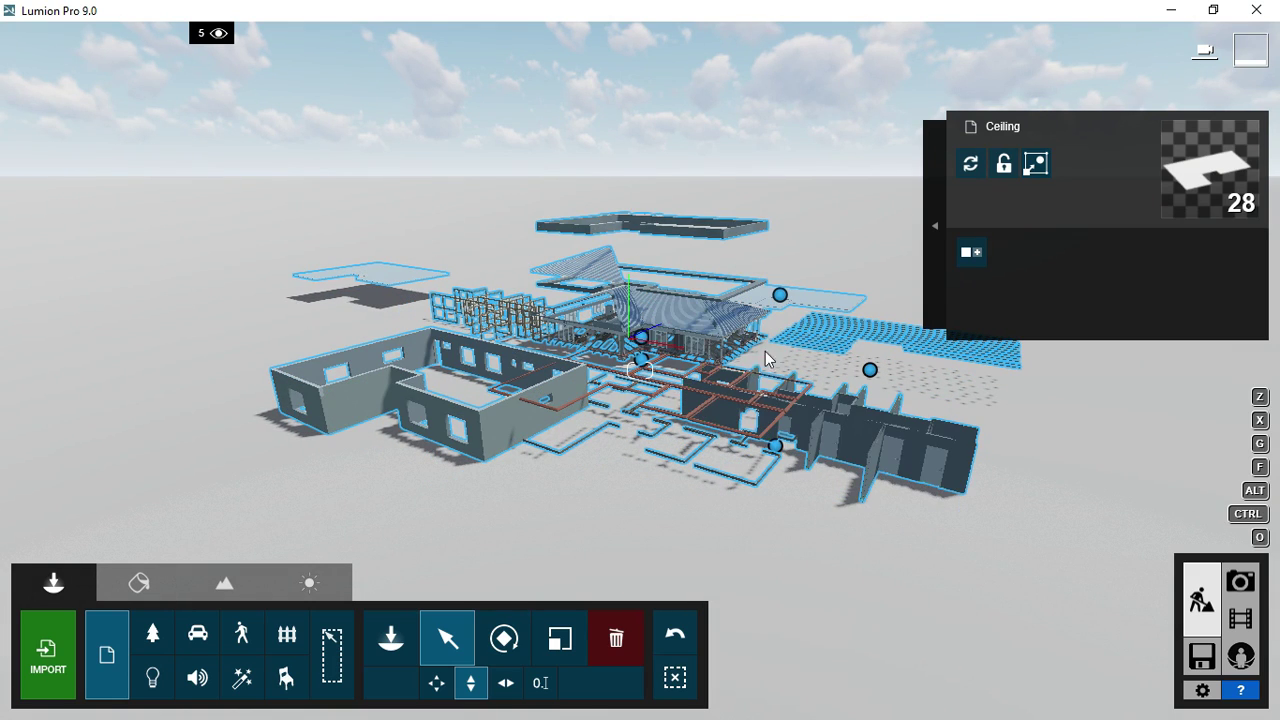
pyautogui.click(935, 225)
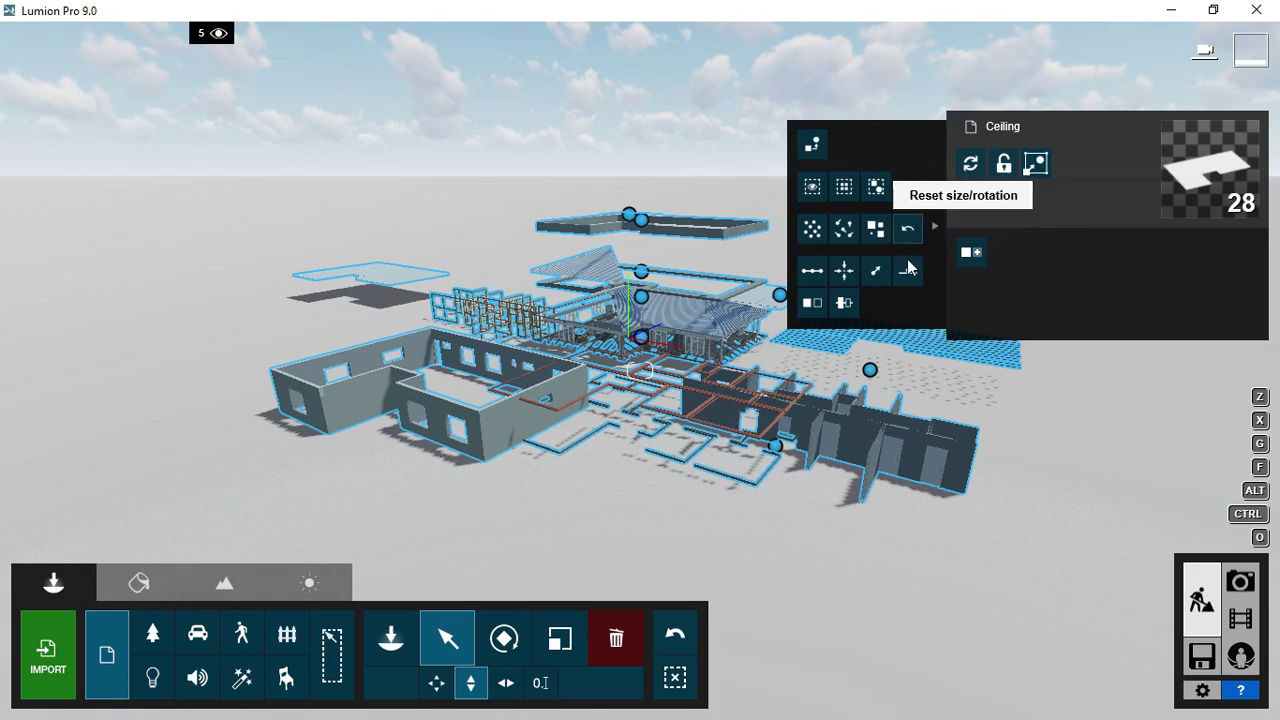
pyautogui.click(849, 276)
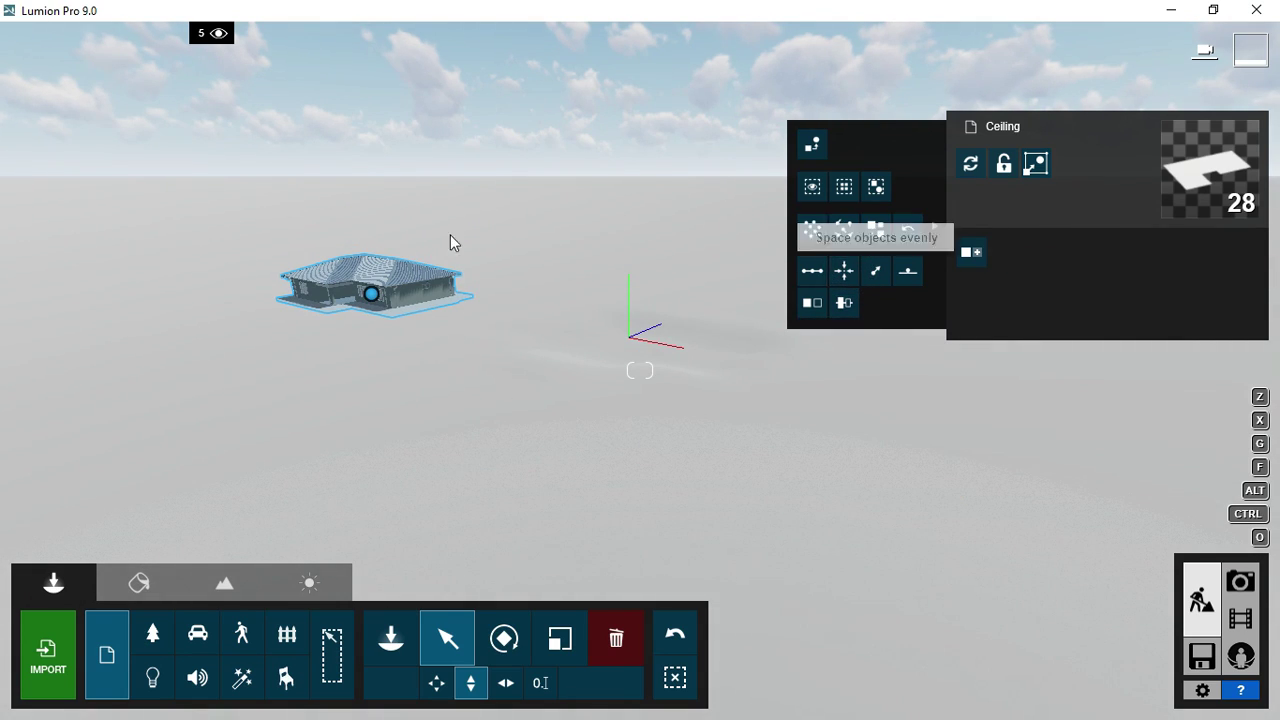
pyautogui.press('w')
pyautogui.moveTo(342, 256); pyautogui.dragTo(345, 258, button='right')
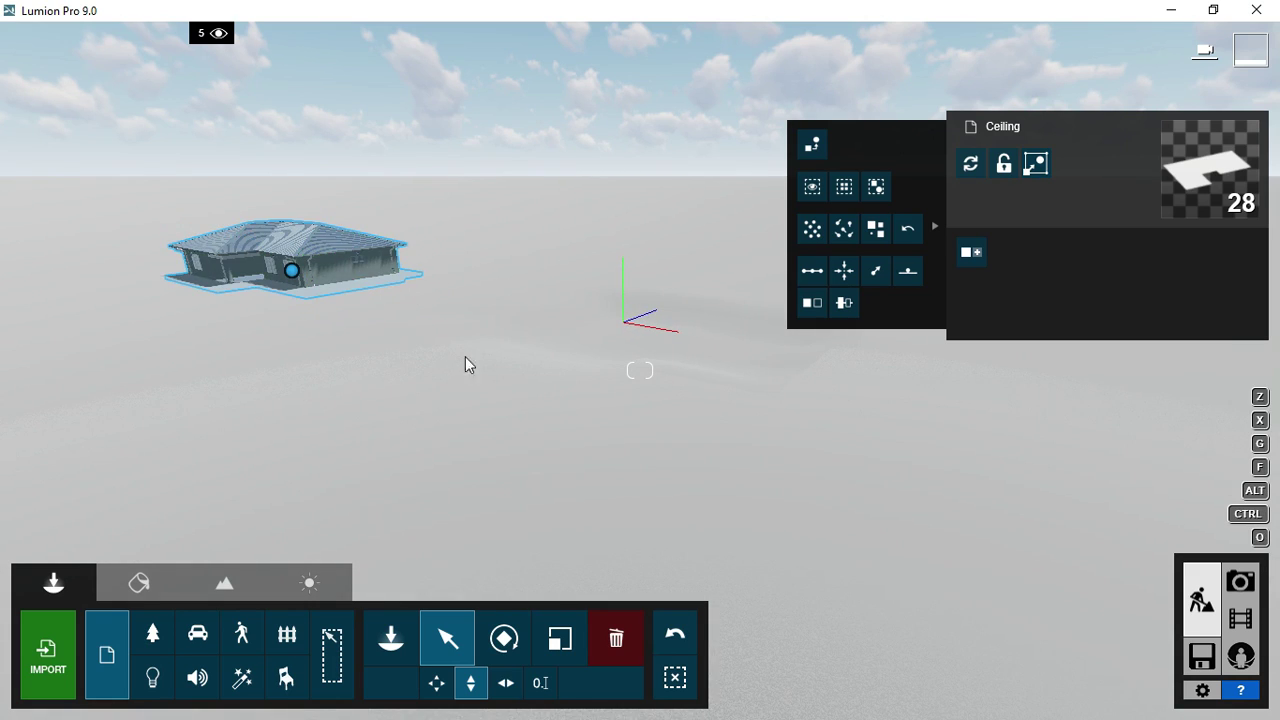
# Step: Move the assembled house horizontally across the ground onto the scene's origin axes
pyautogui.click(438, 684)
pyautogui.moveTo(291, 274)
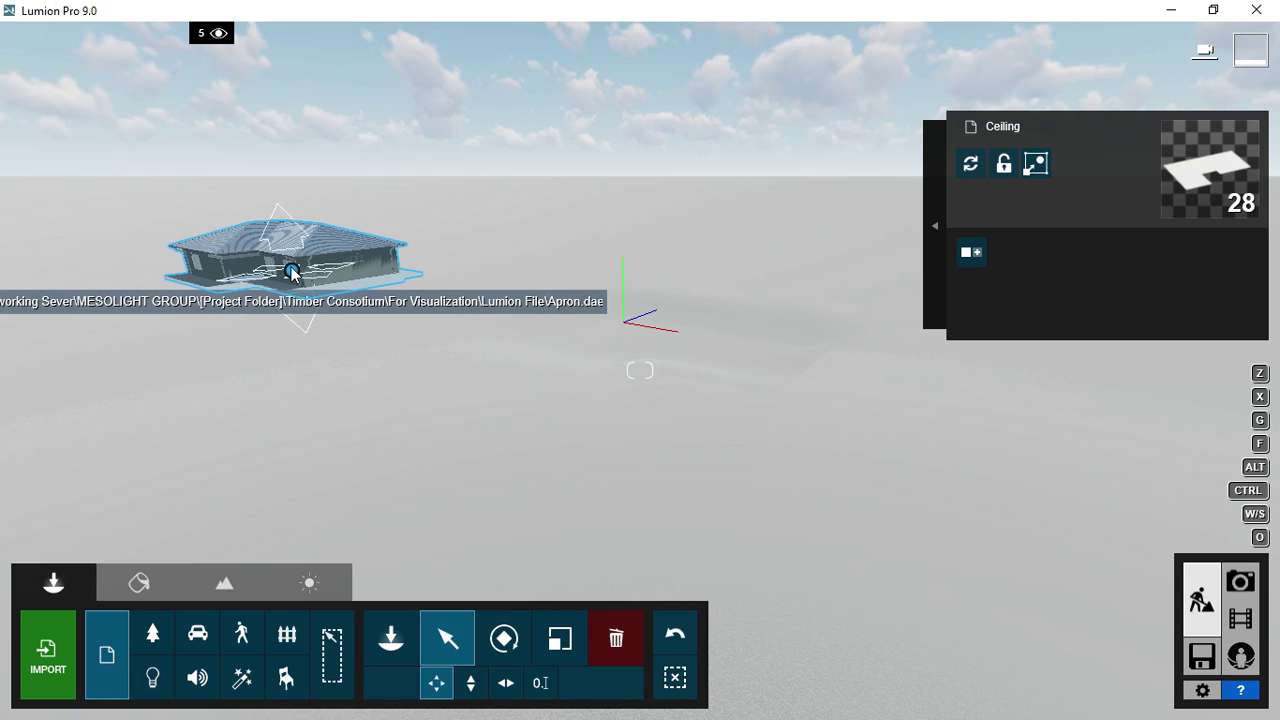
pyautogui.moveTo(291, 274); pyautogui.dragTo(348, 305)
pyautogui.moveTo(458, 314); pyautogui.dragTo(628, 330)
pyautogui.scroll(3, 637, 334)
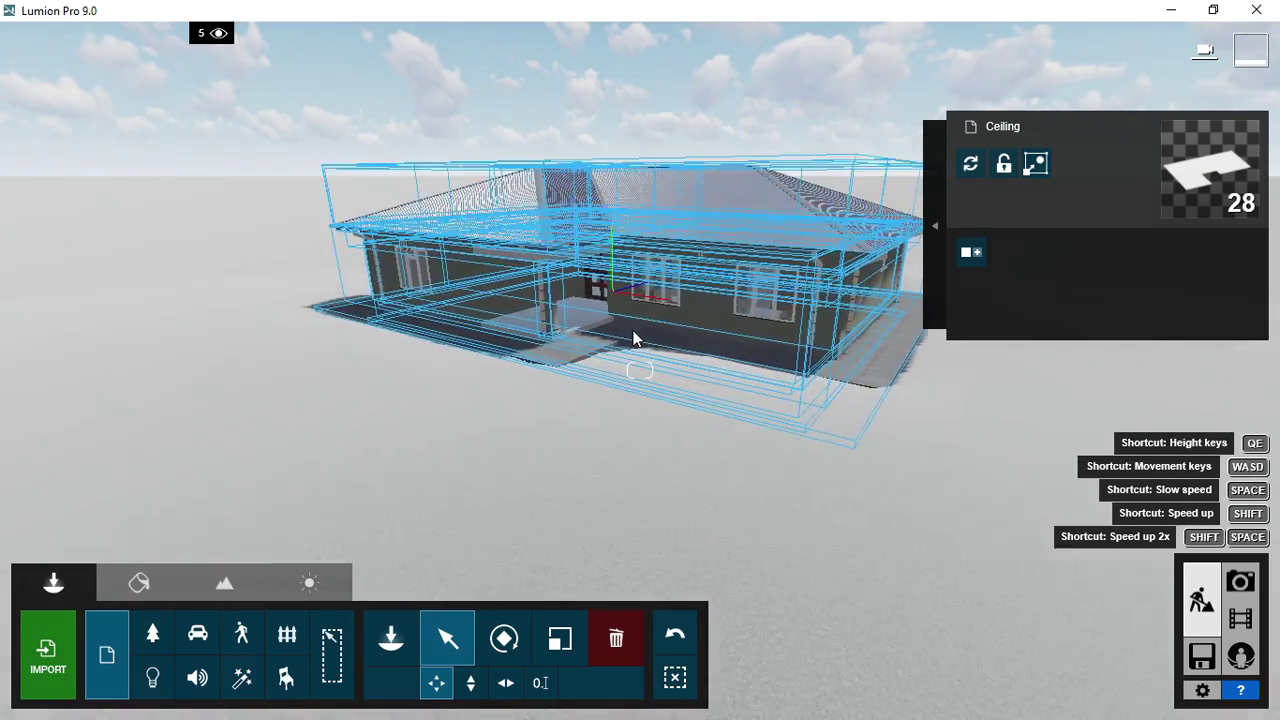
pyautogui.scroll(-1, 588, 452)
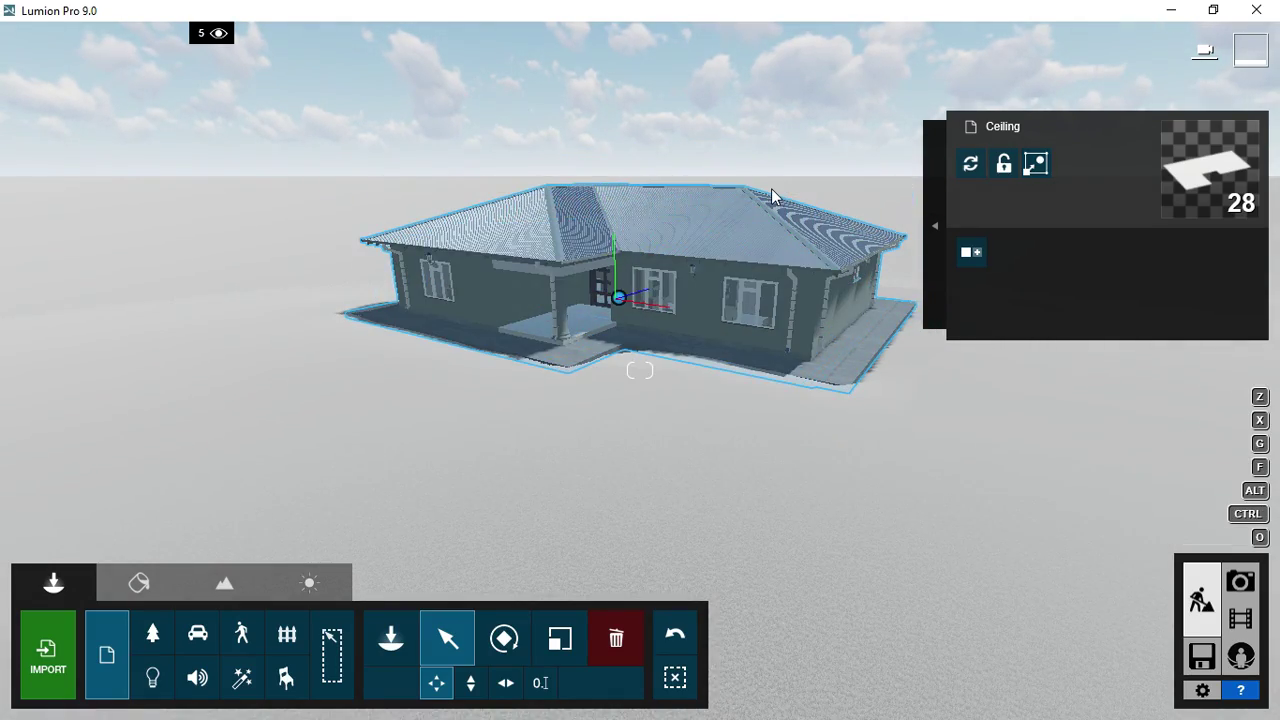
# Step: Record a clip in empty movie slot 5 from a raised view of the house, with a duration of 7.8 seconds
pyautogui.press('q')
pyautogui.scroll(2, 742, 233)
pyautogui.moveTo(742, 233); pyautogui.dragTo(669, 449, button='middle')
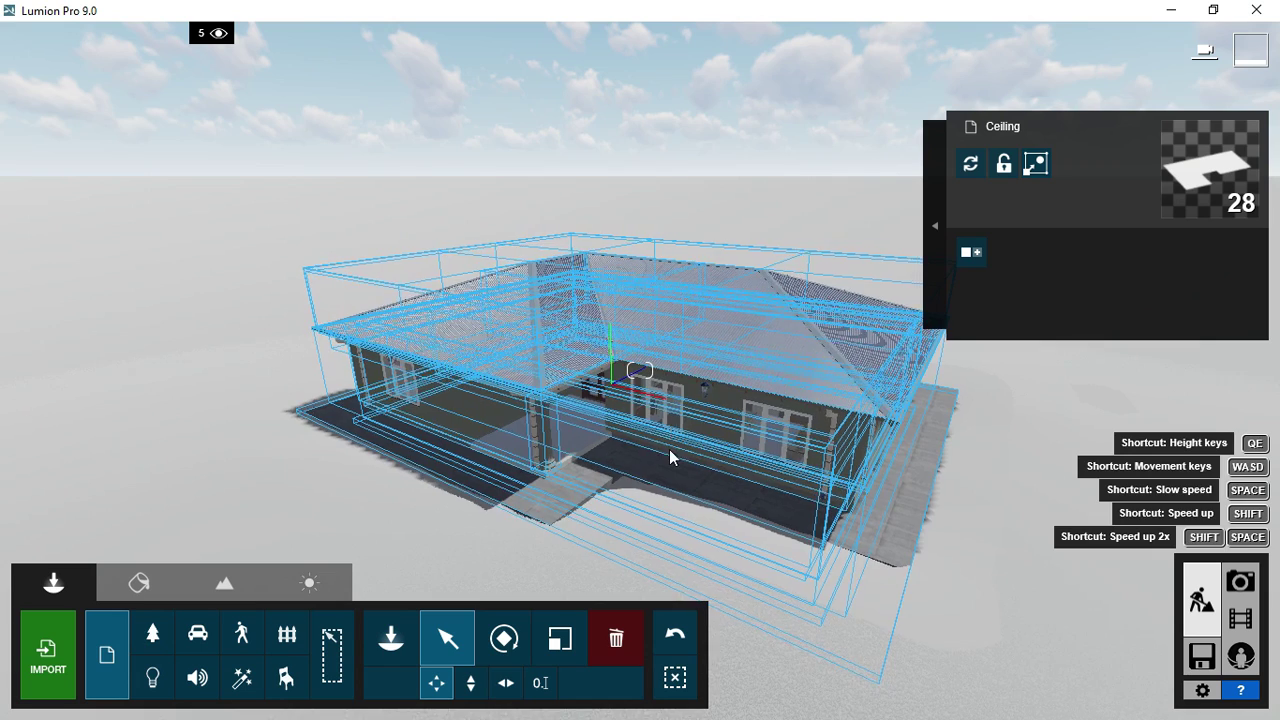
pyautogui.scroll(2, 669, 449)
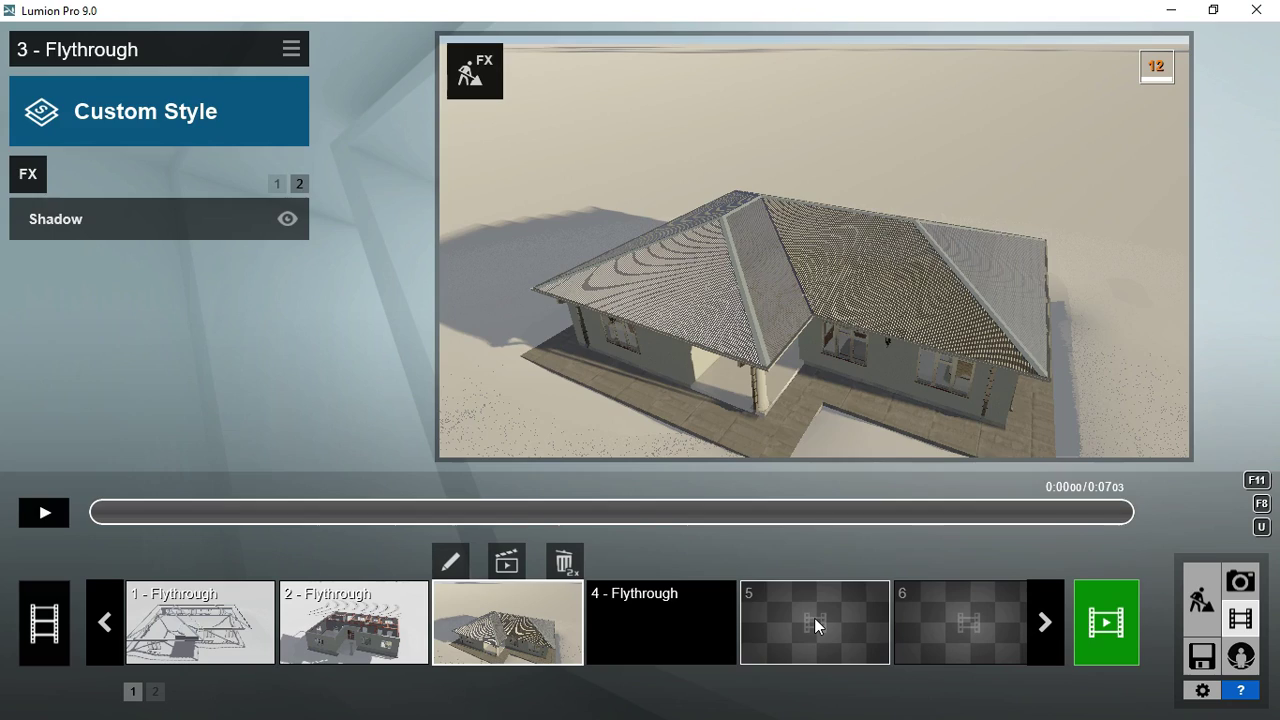
pyautogui.click(814, 620)
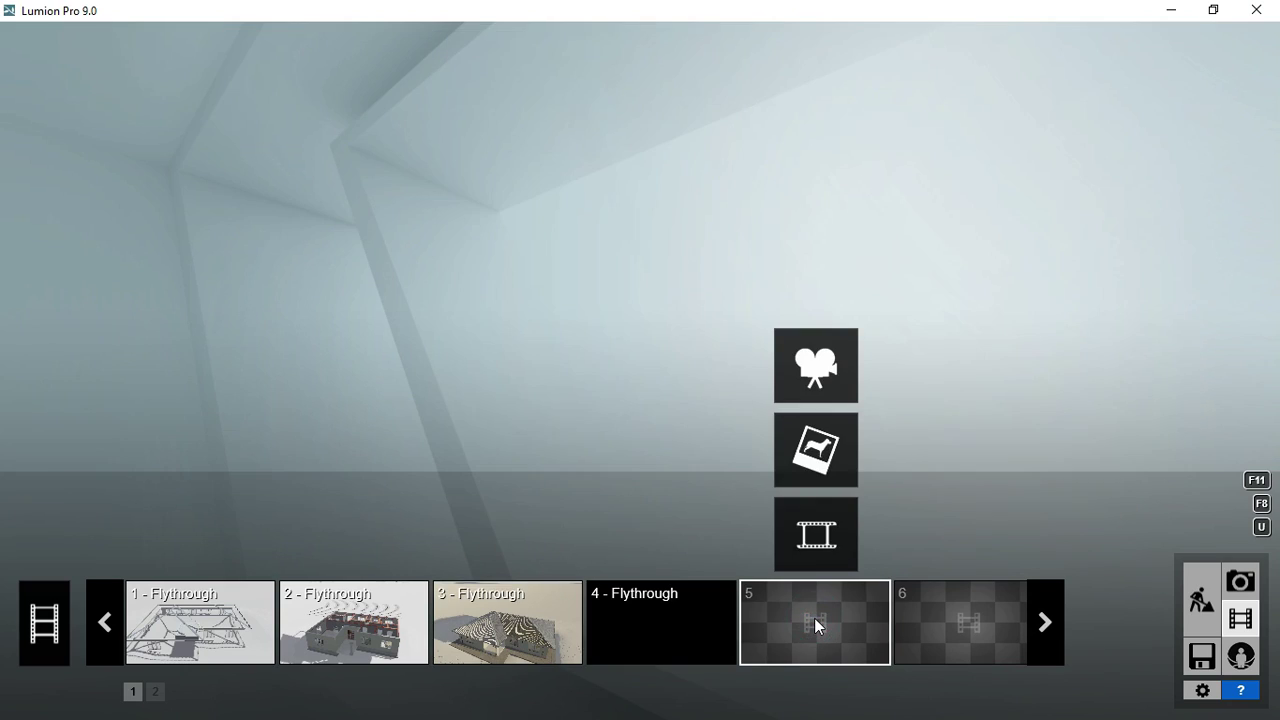
pyautogui.click(815, 365)
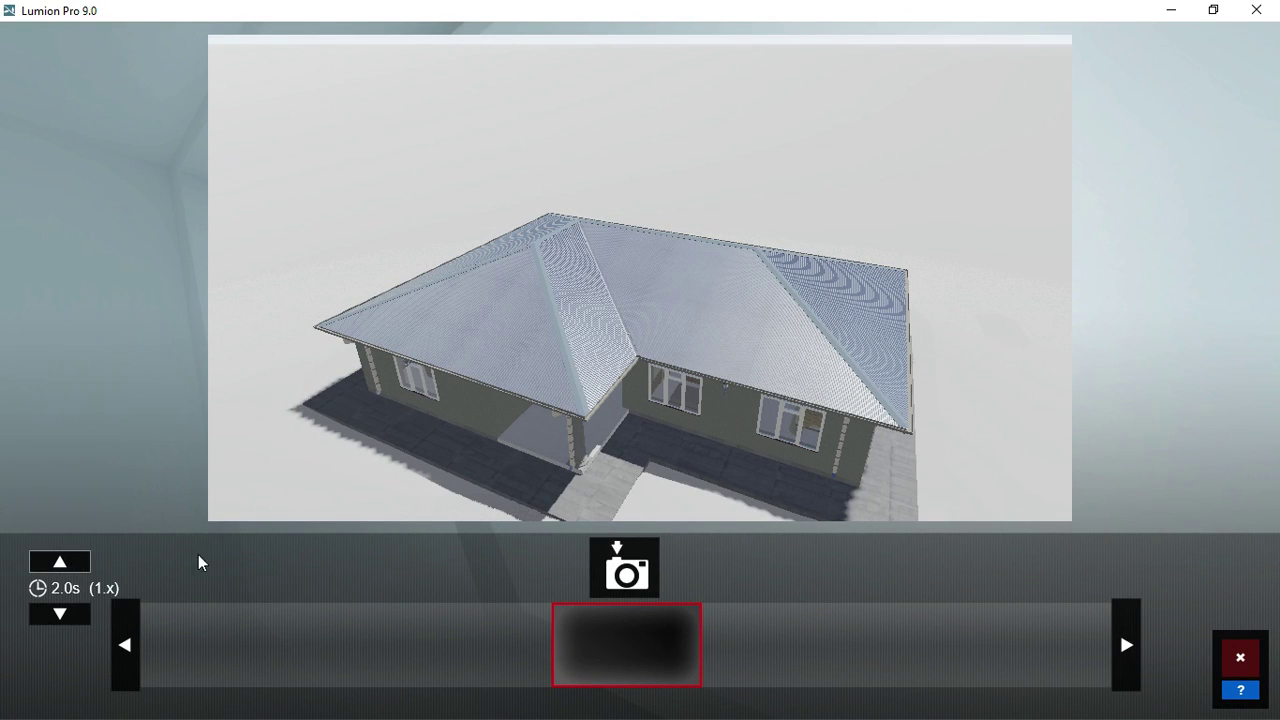
pyautogui.click(628, 565)
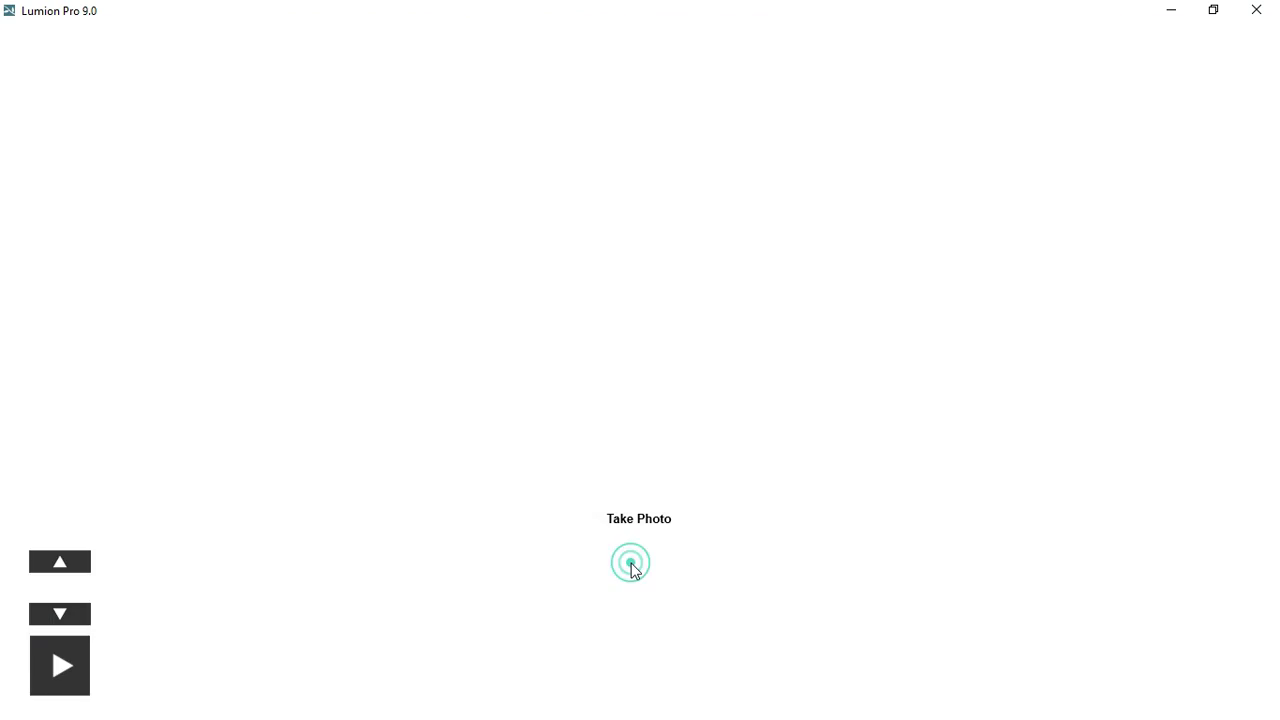
pyautogui.click(60, 563)
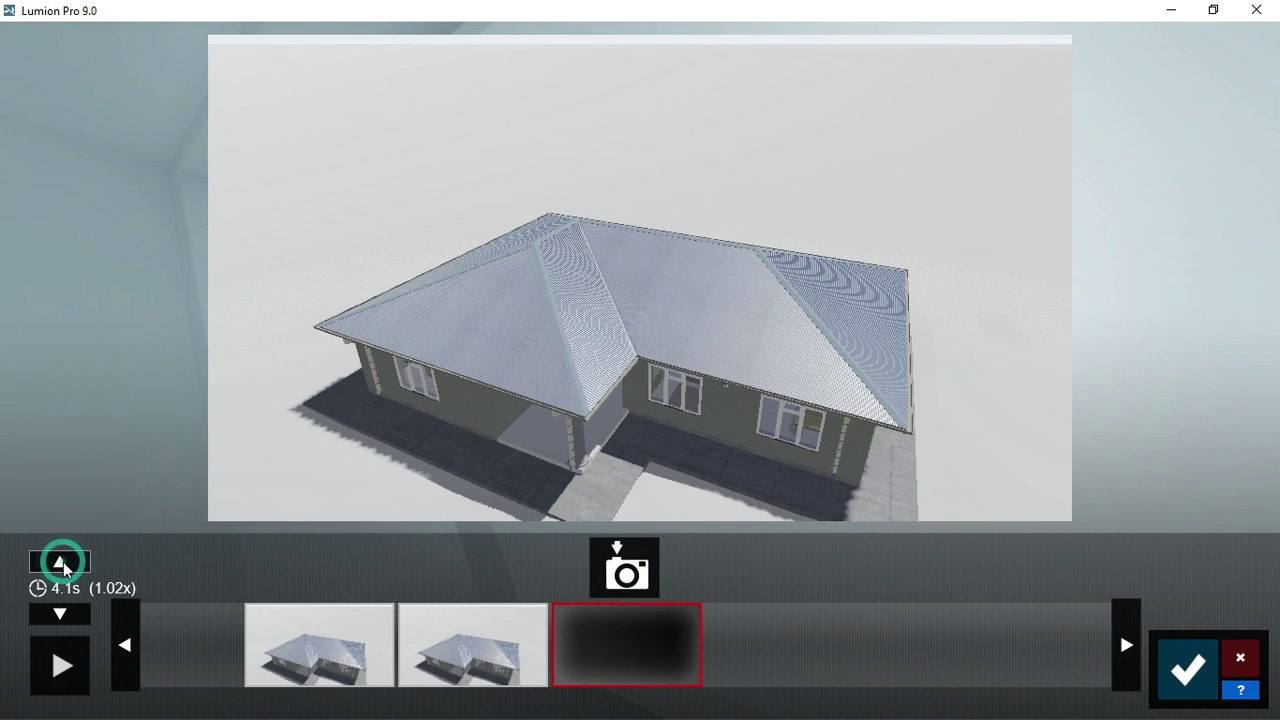
pyautogui.click(60, 563)
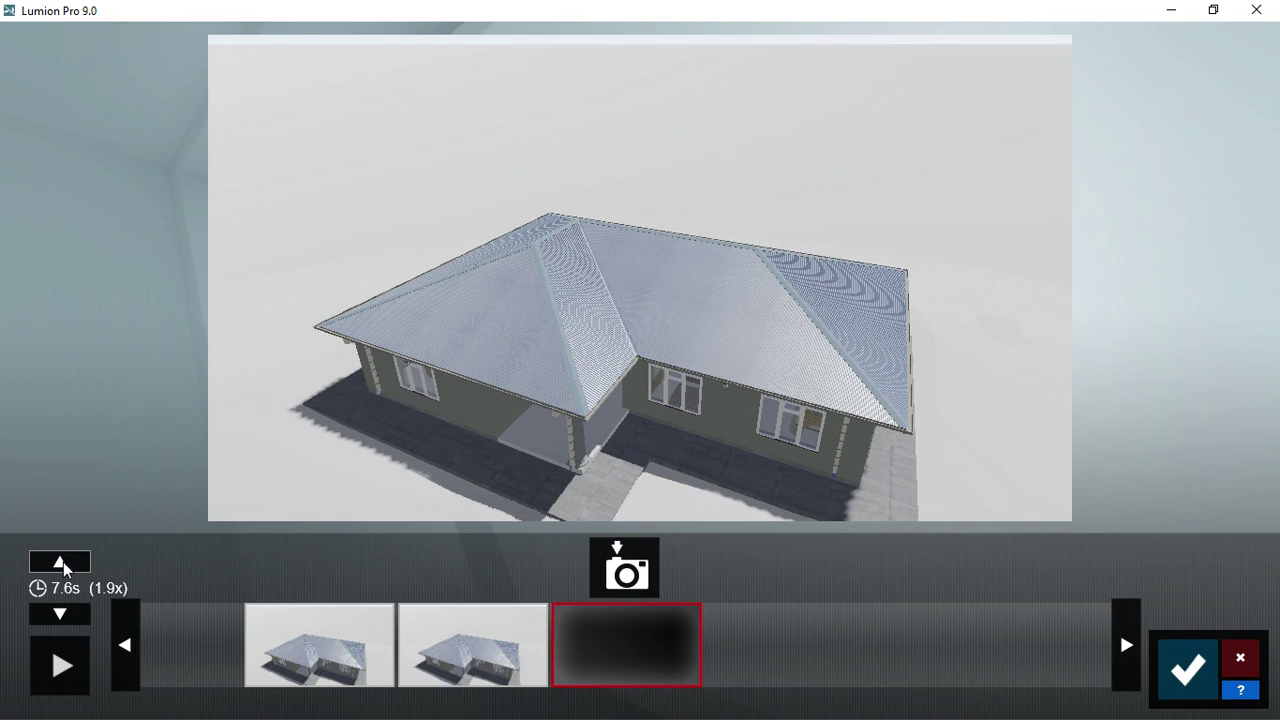
pyautogui.click(60, 563)
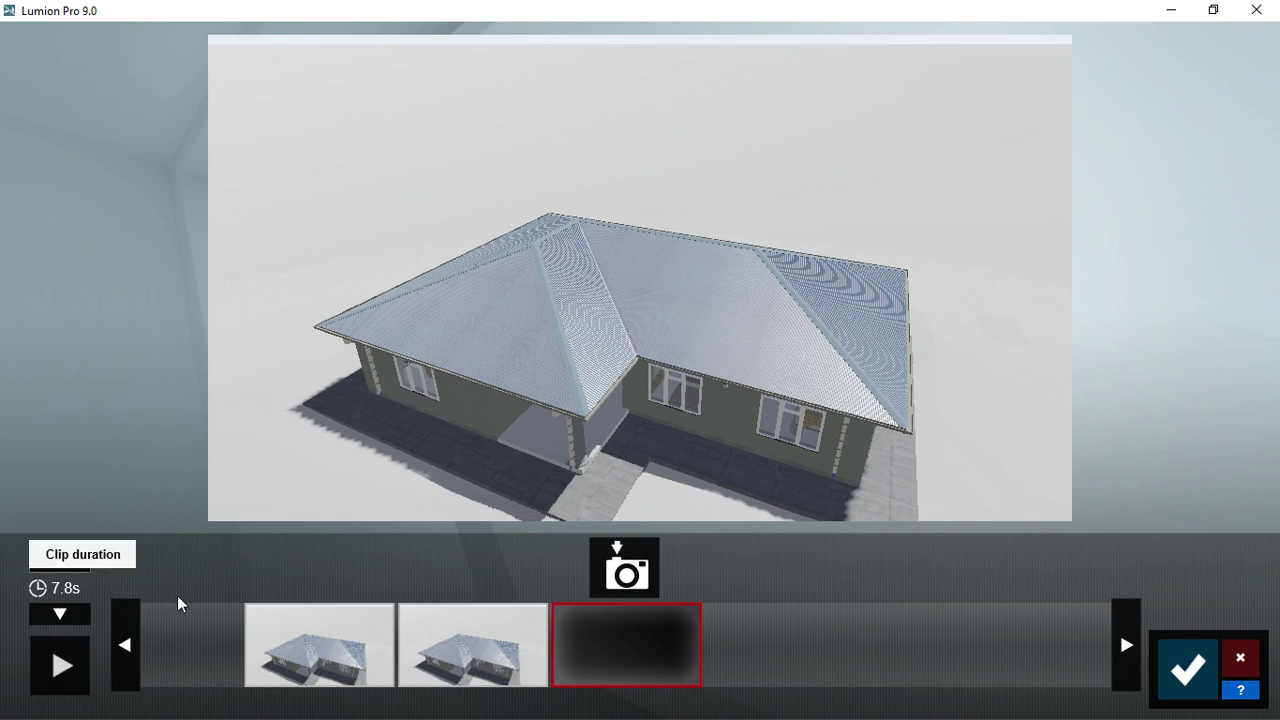
pyautogui.click(1190, 668)
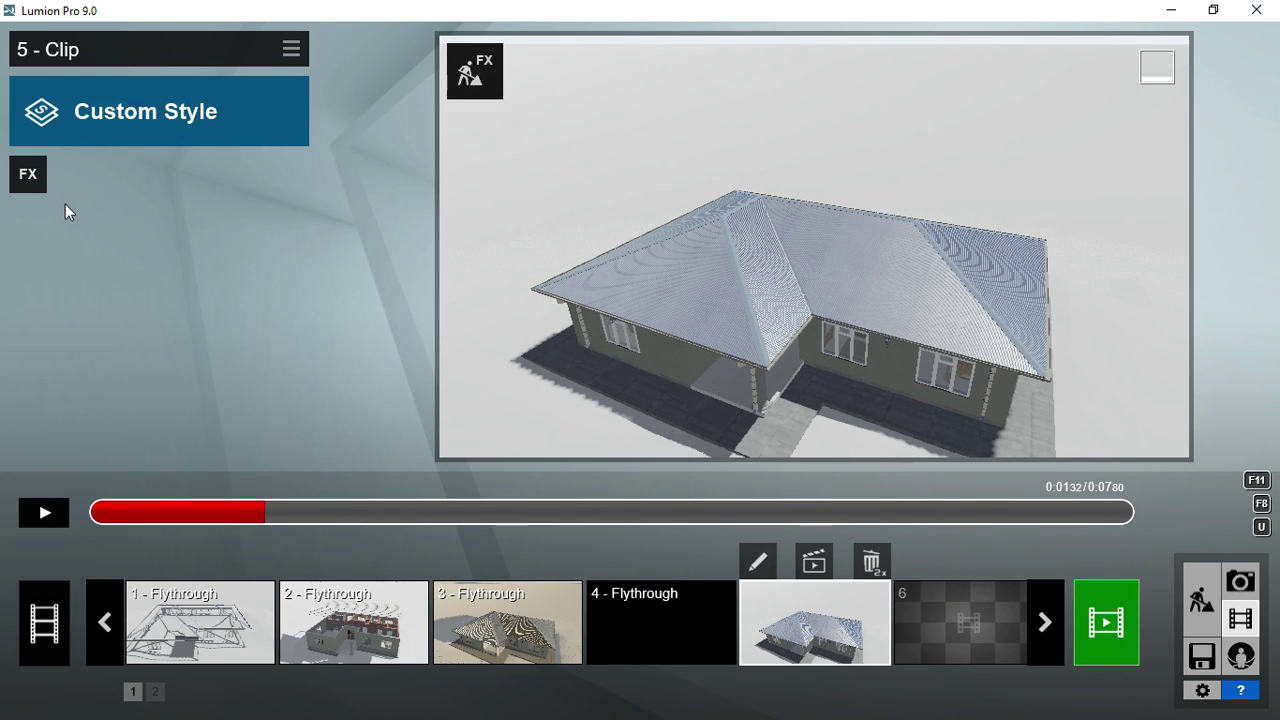
# Step: Add an Advanced Move effect to clip 5 and open it for editing in vertical move mode
pyautogui.click(28, 176)
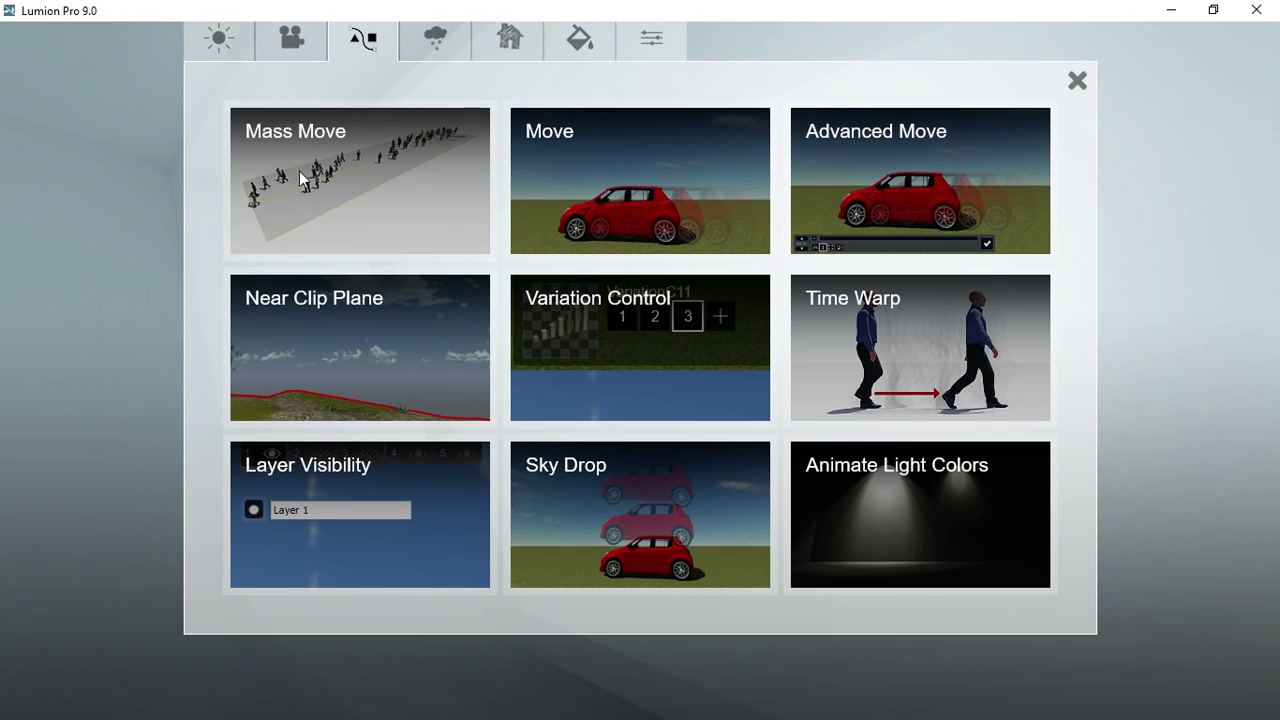
pyautogui.click(894, 181)
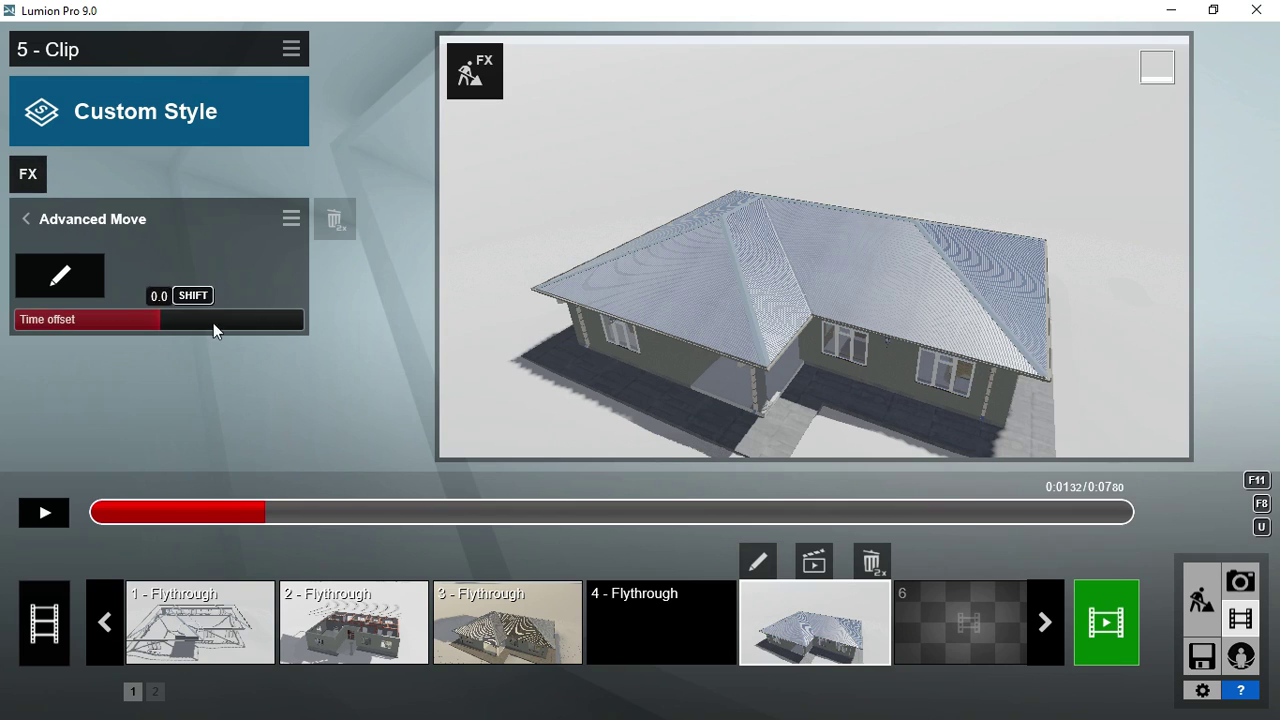
pyautogui.click(72, 271)
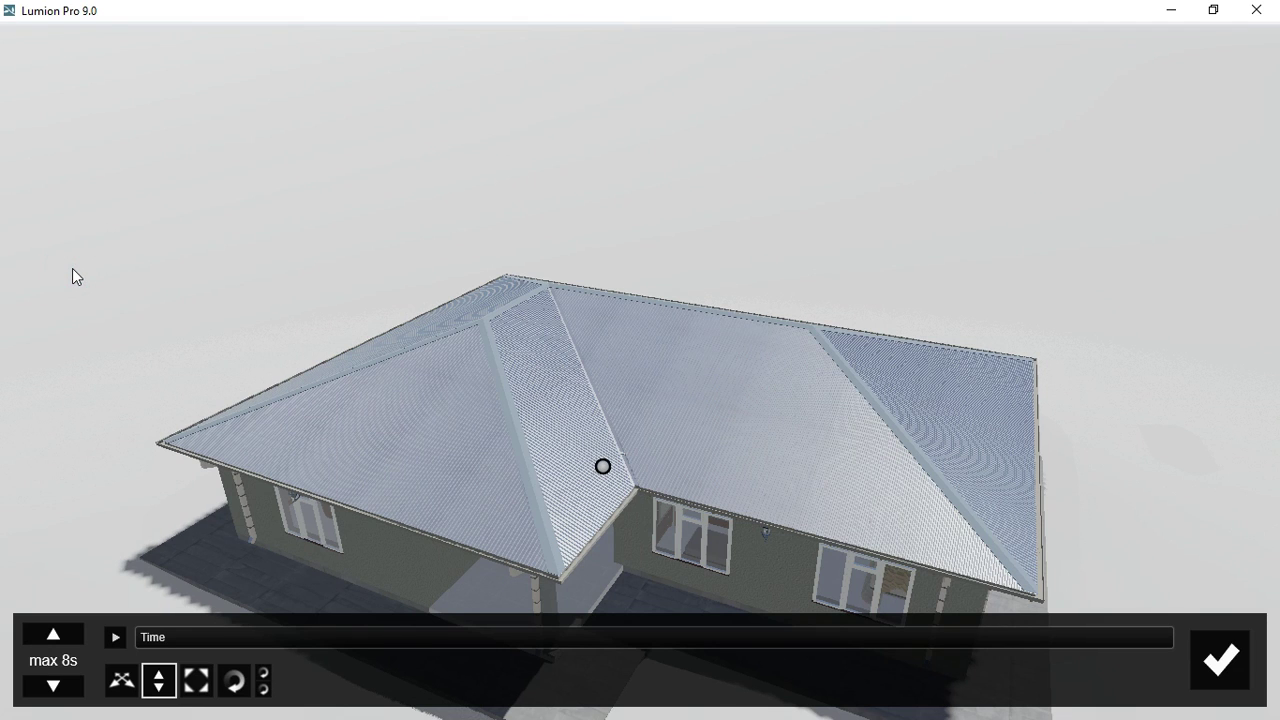
pyautogui.scroll(-5, 718, 300)
pyautogui.scroll(-2, 682, 302)
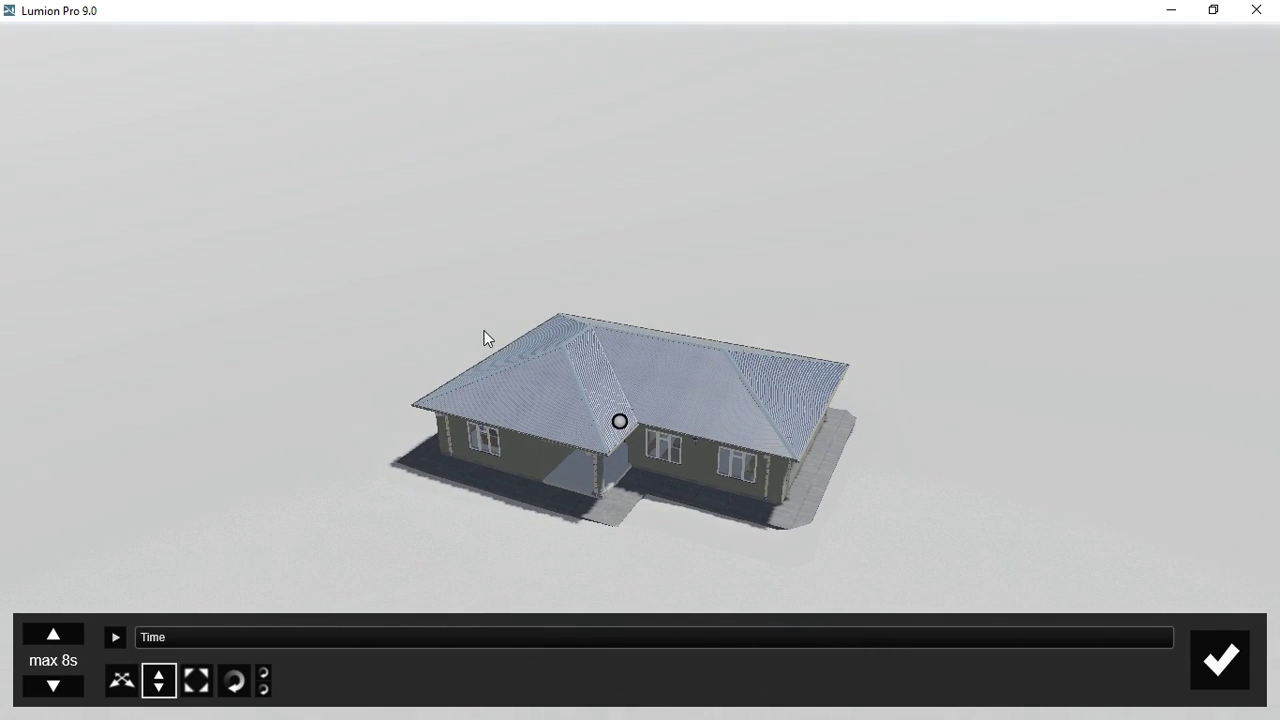
pyautogui.click(157, 686)
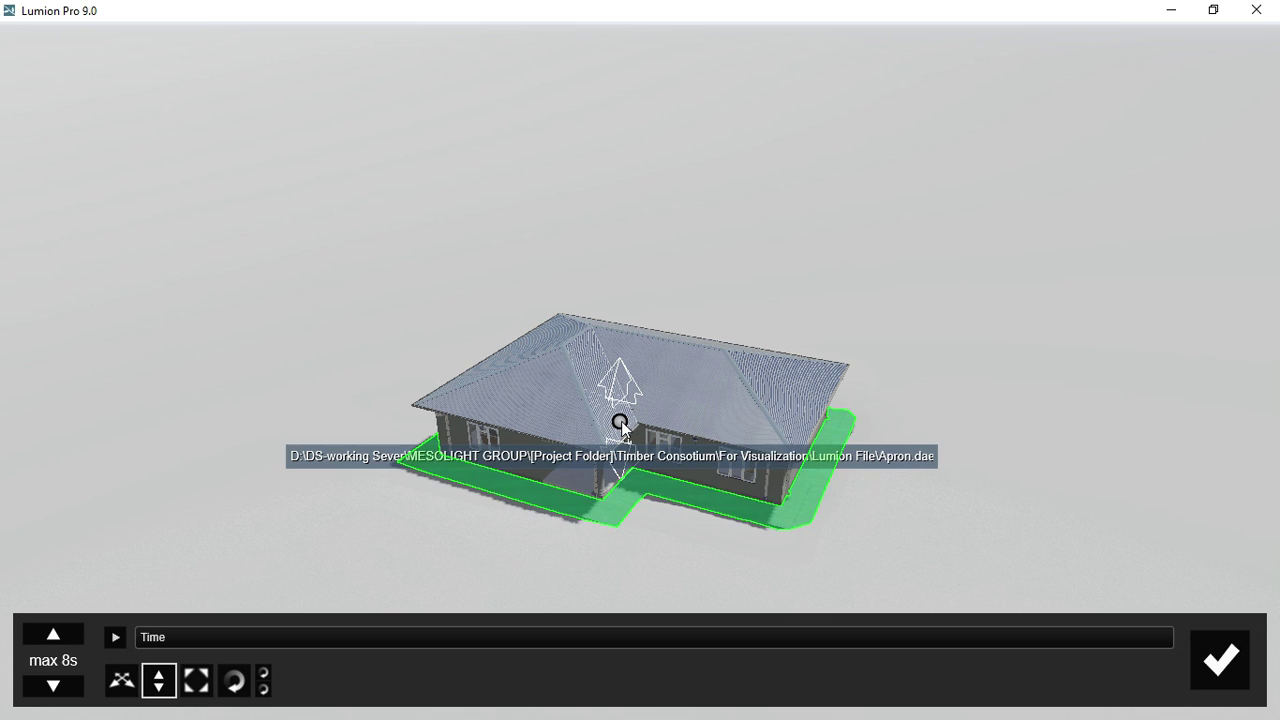
# Step: Lower the apron, the foundation and the foundation wall below ground at the start of the animation timeline
pyautogui.moveTo(620, 425); pyautogui.dragTo(627, 538)
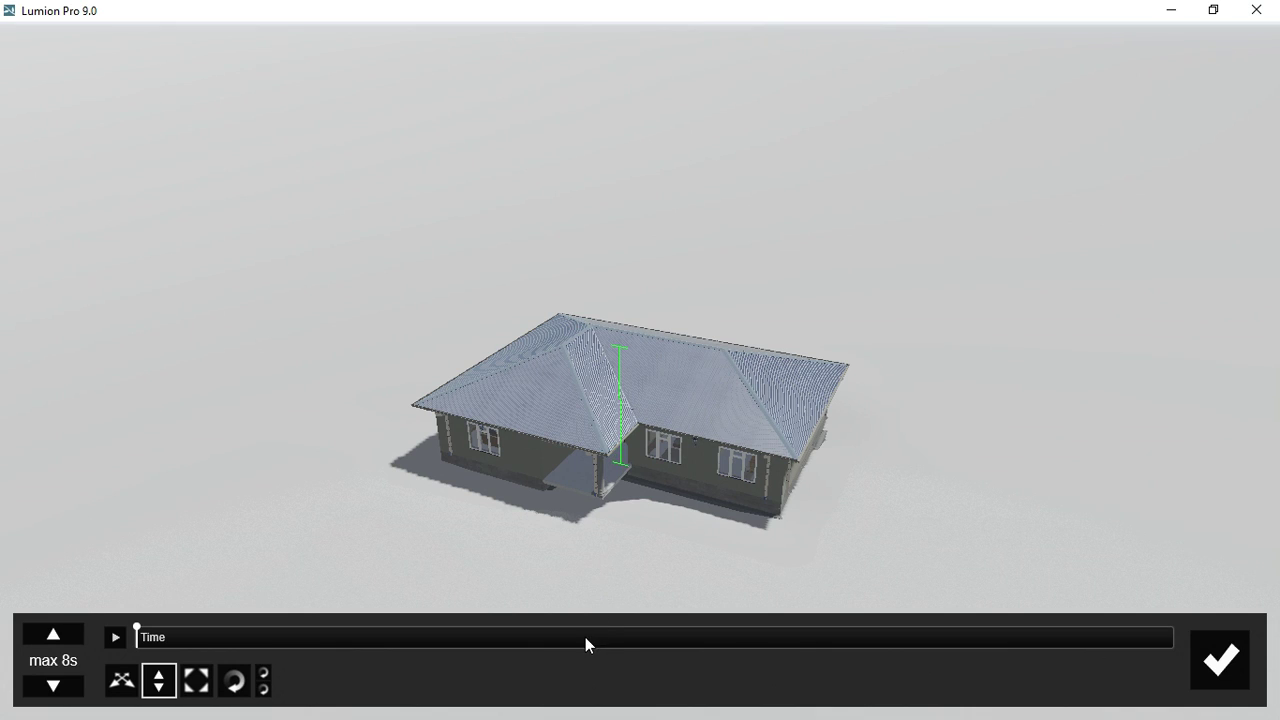
pyautogui.moveTo(585, 637); pyautogui.dragTo(646, 606)
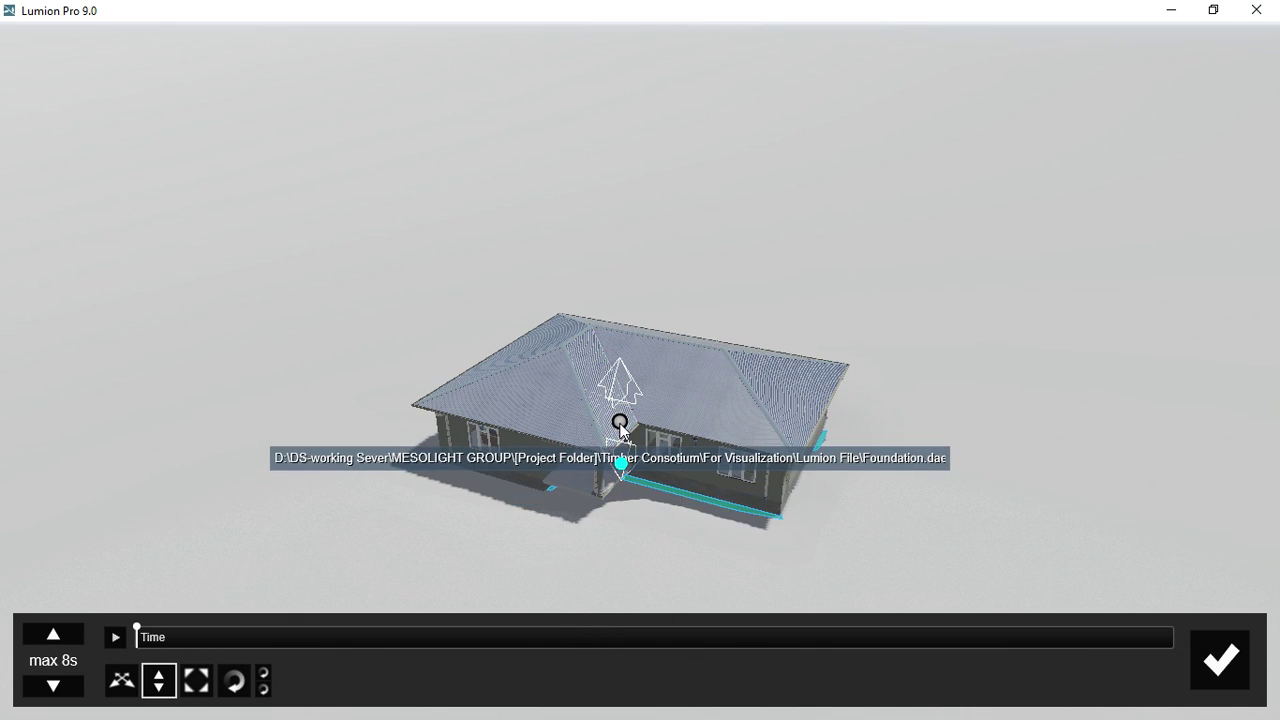
pyautogui.moveTo(620, 424); pyautogui.dragTo(619, 475)
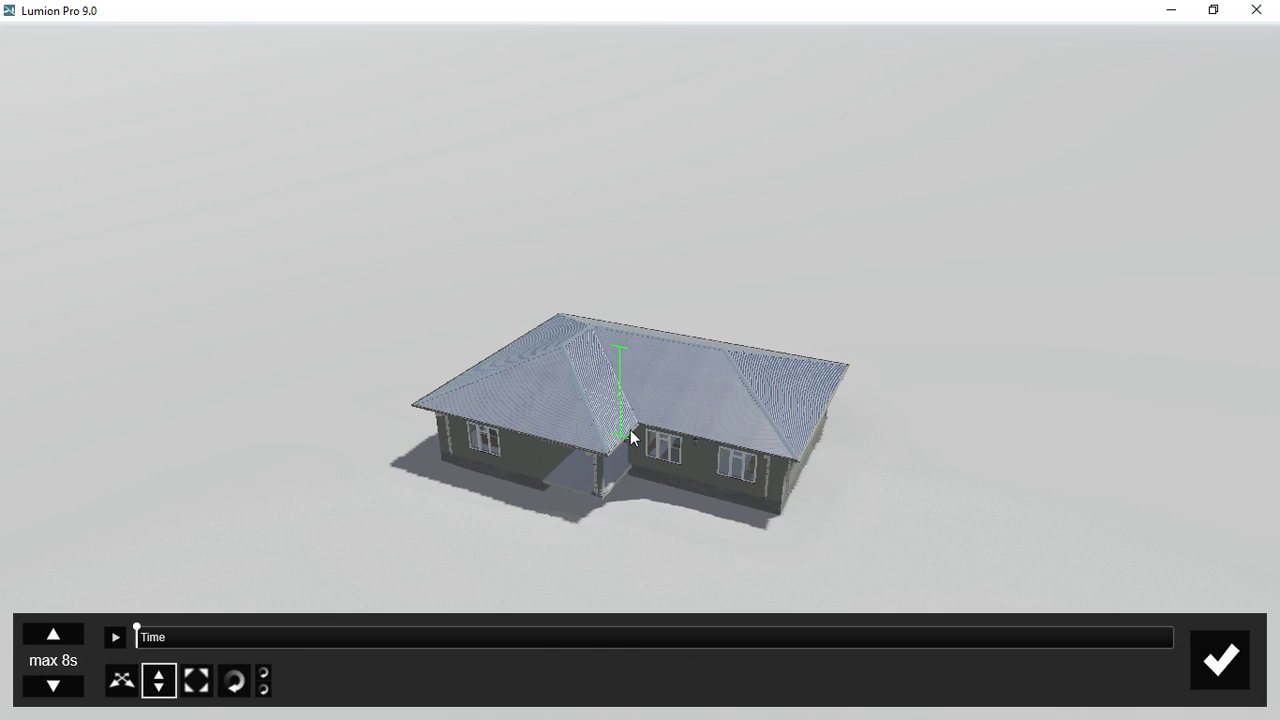
pyautogui.moveTo(630, 430); pyautogui.dragTo(545, 638)
pyautogui.moveTo(521, 706); pyautogui.dragTo(522, 704)
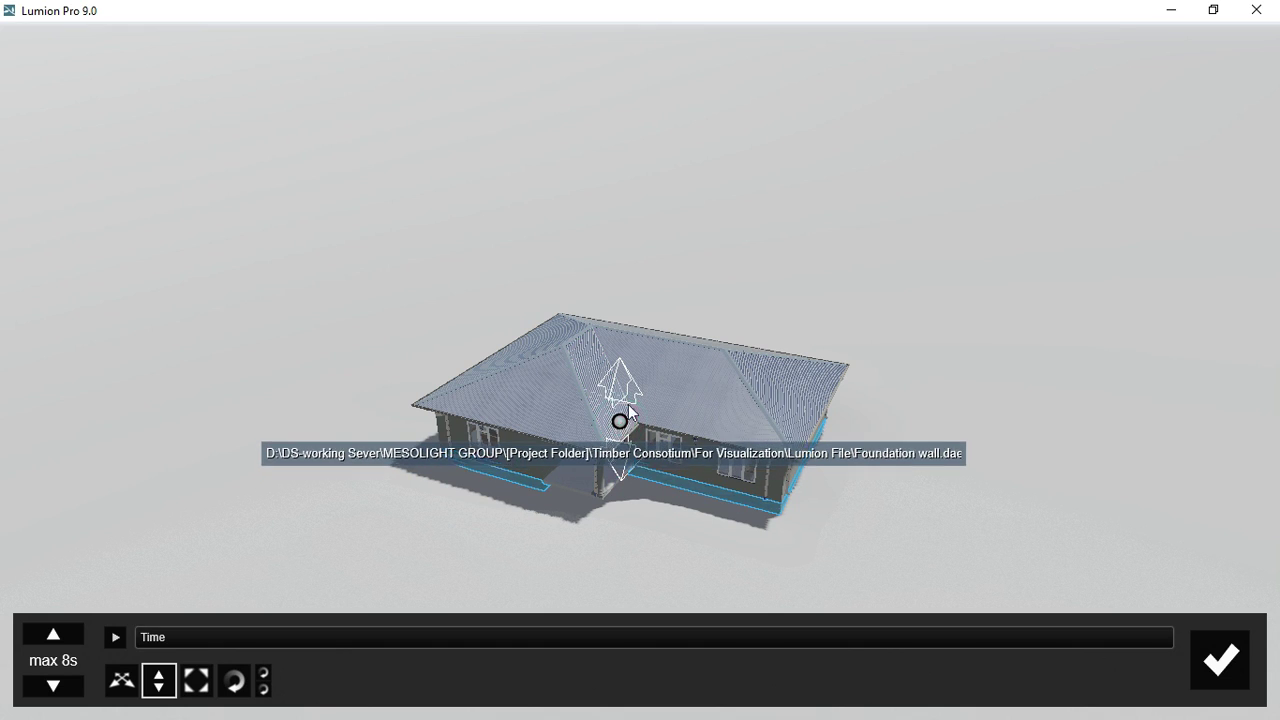
pyautogui.moveTo(619, 423); pyautogui.dragTo(549, 677)
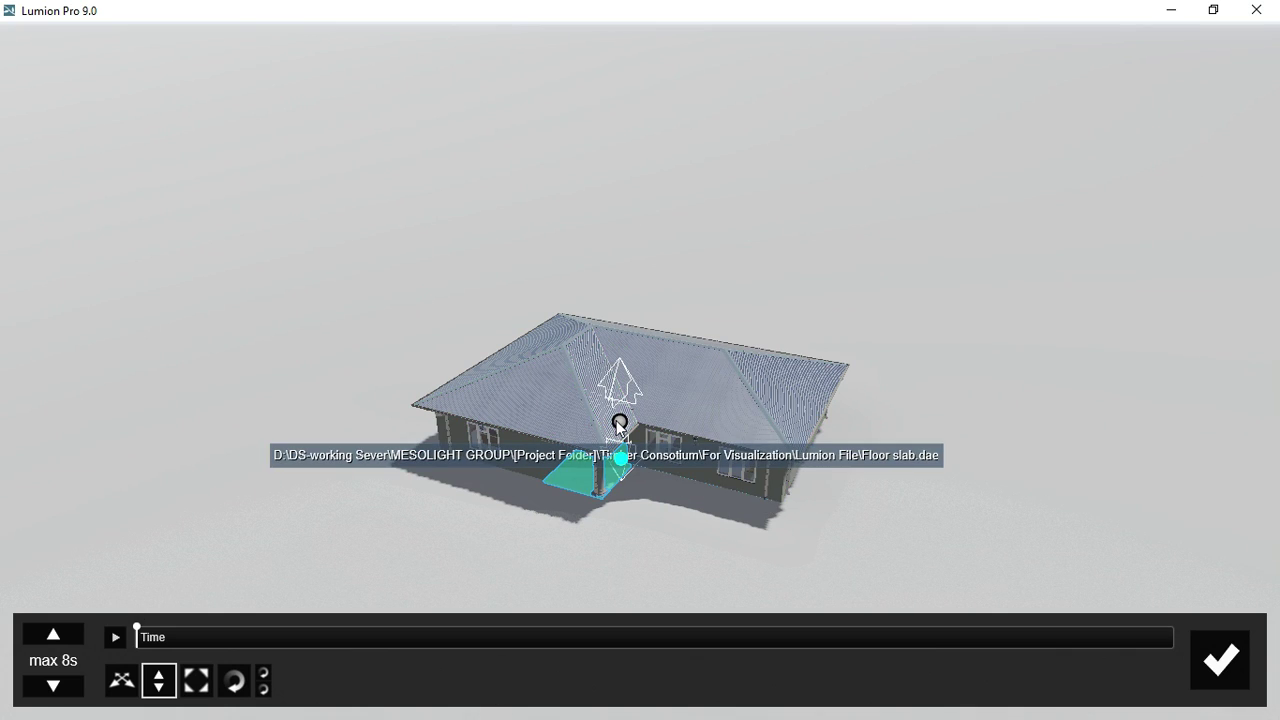
# Step: Lower the floor slab and the exterior walls below ground at the start of the timeline
pyautogui.moveTo(619, 423); pyautogui.dragTo(618, 466)
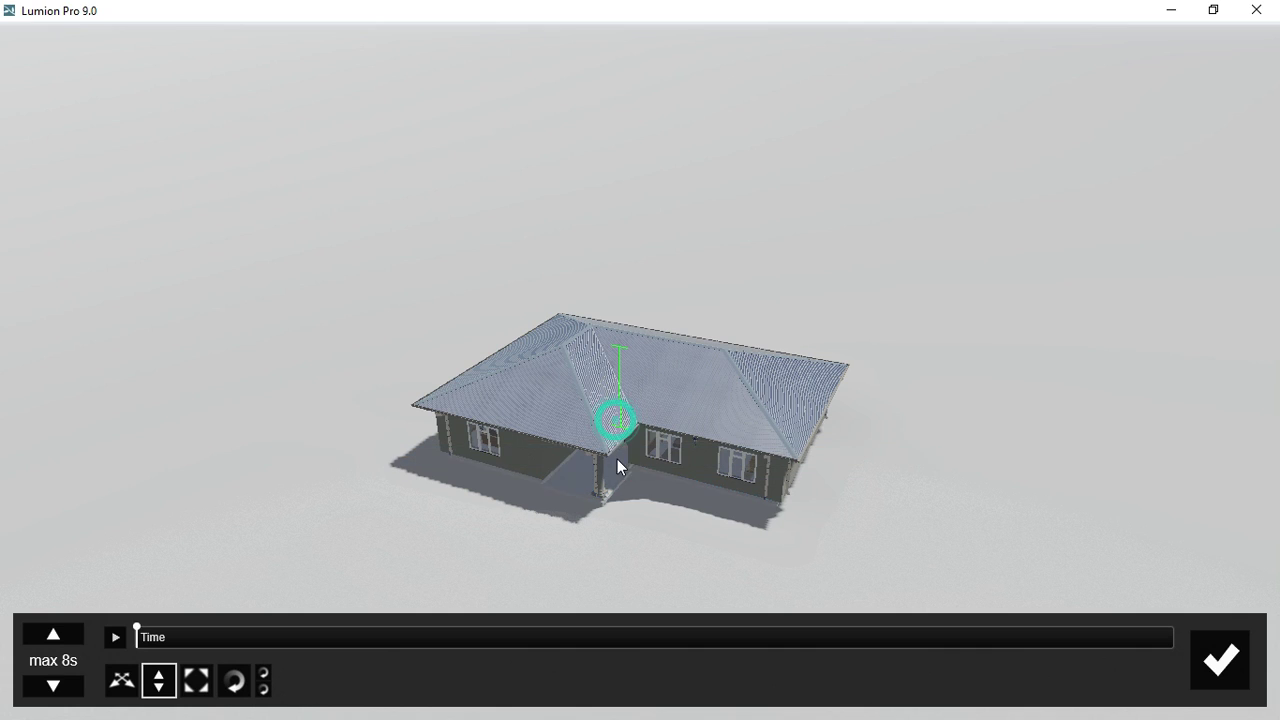
pyautogui.moveTo(672, 125); pyautogui.dragTo(471, 717)
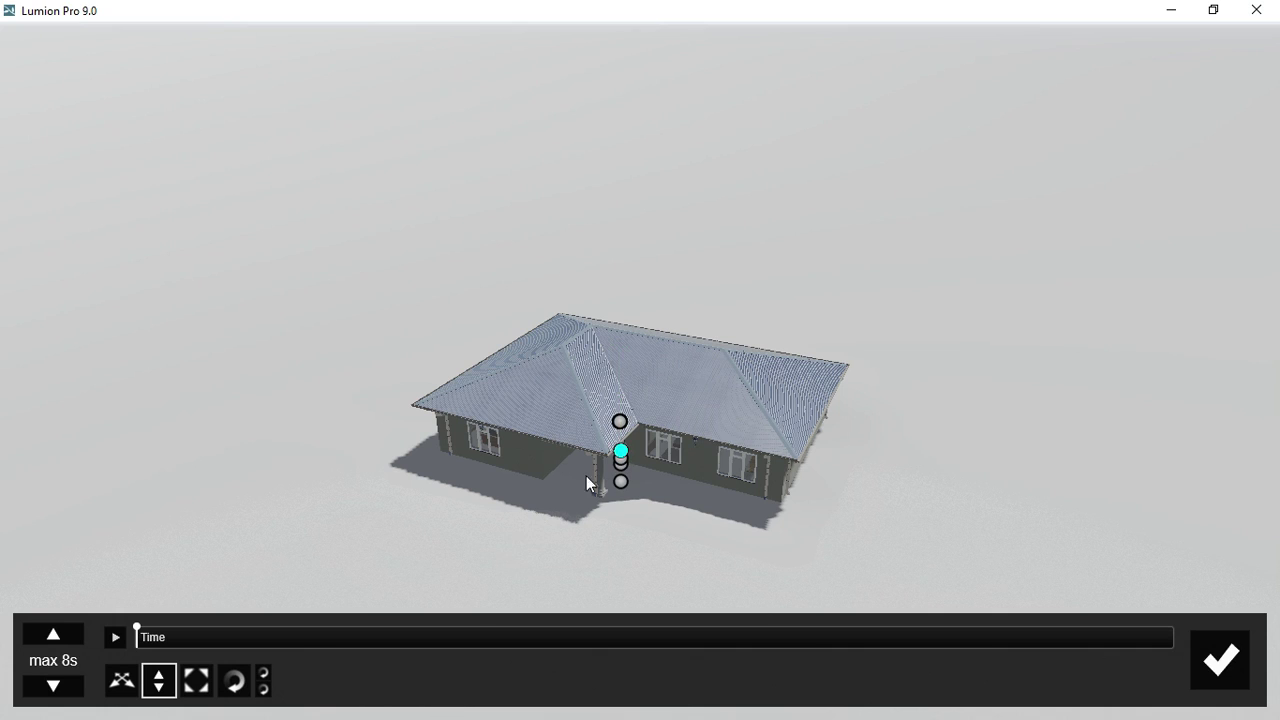
pyautogui.moveTo(620, 425); pyautogui.dragTo(607, 716)
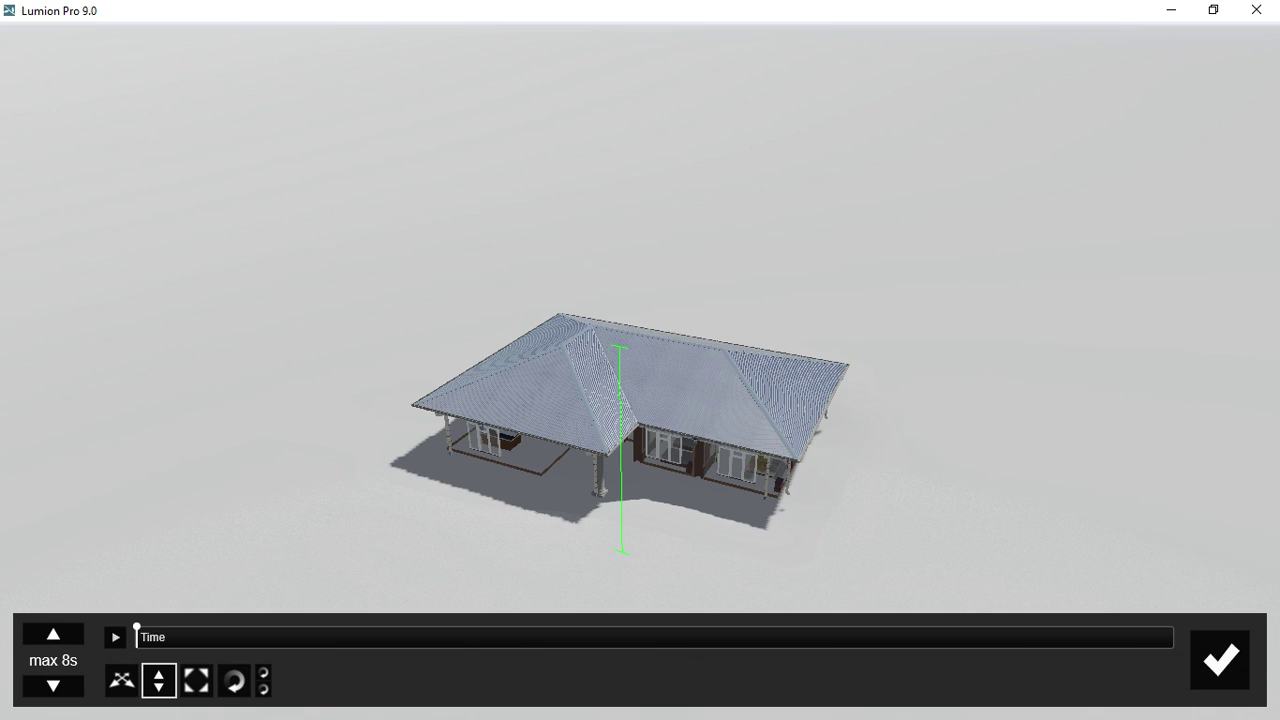
pyautogui.moveTo(512, 719); pyautogui.dragTo(513, 711)
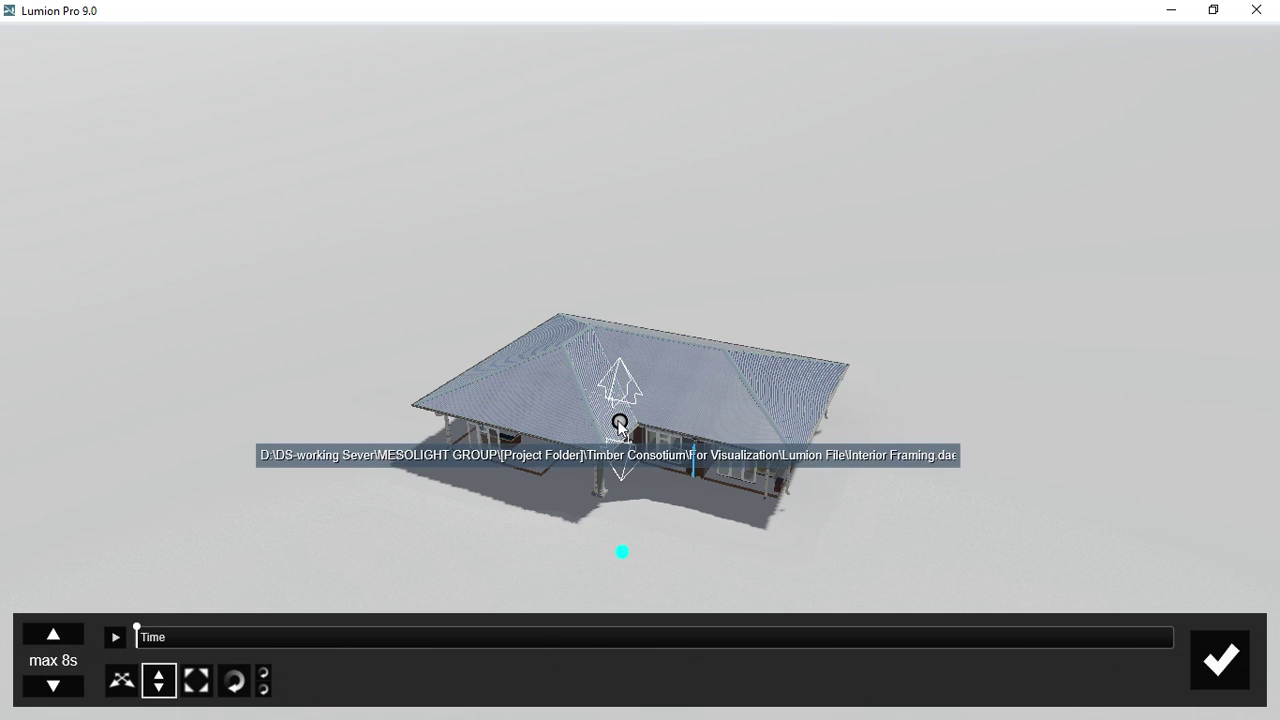
# Step: Raise the interior framing, the interior wall plaster and the ceiling brandering high above the roof at the timeline start
pyautogui.moveTo(620, 425); pyautogui.dragTo(572, 20)
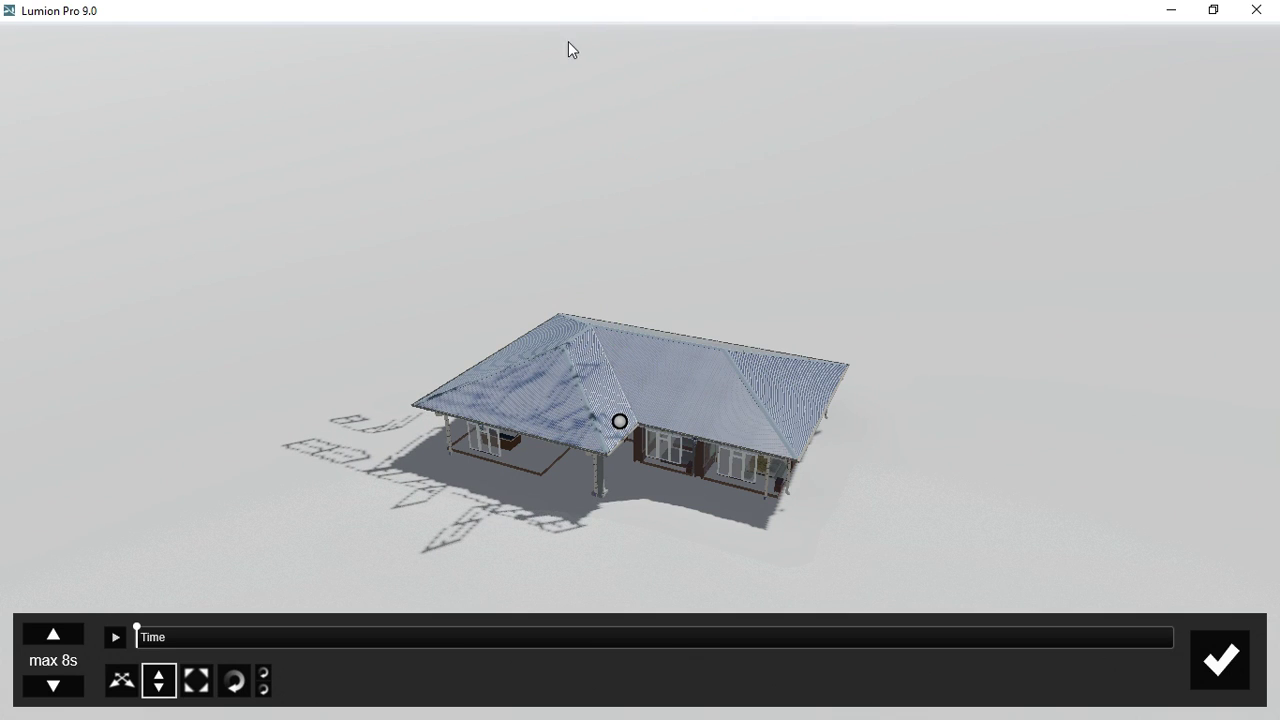
pyautogui.moveTo(618, 428)
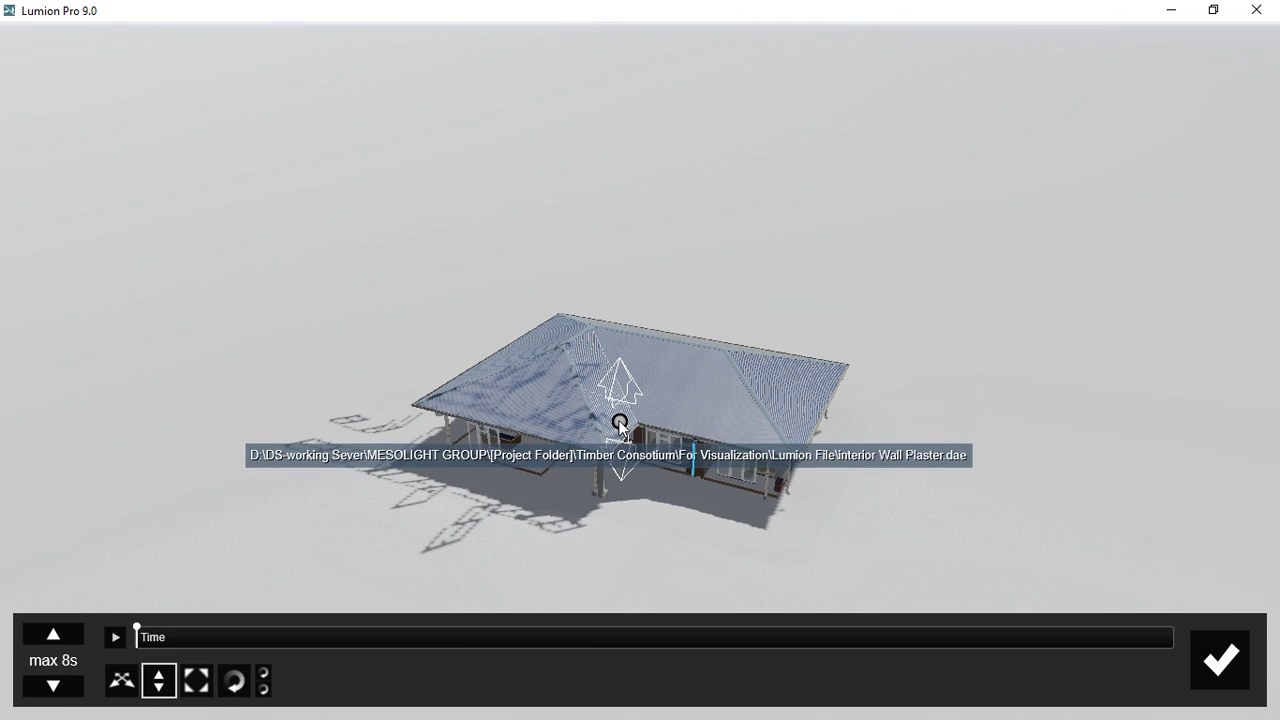
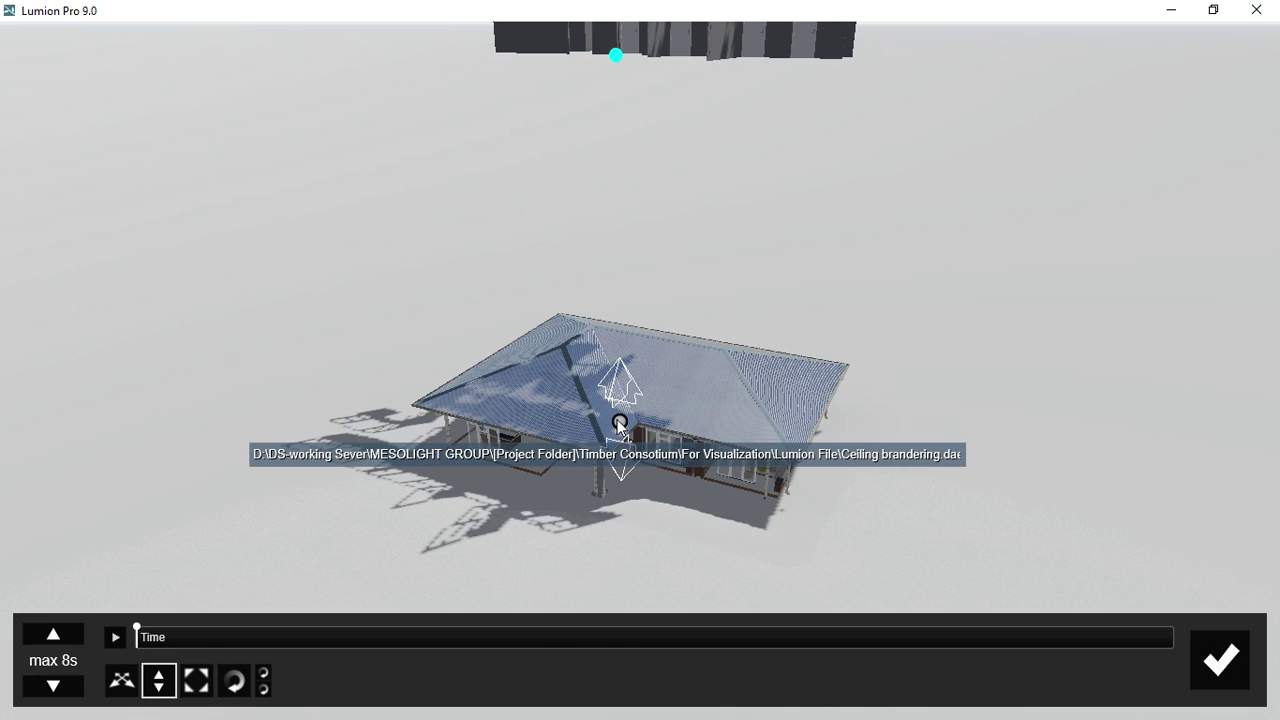
pyautogui.moveTo(617, 419); pyautogui.dragTo(1272, 8)
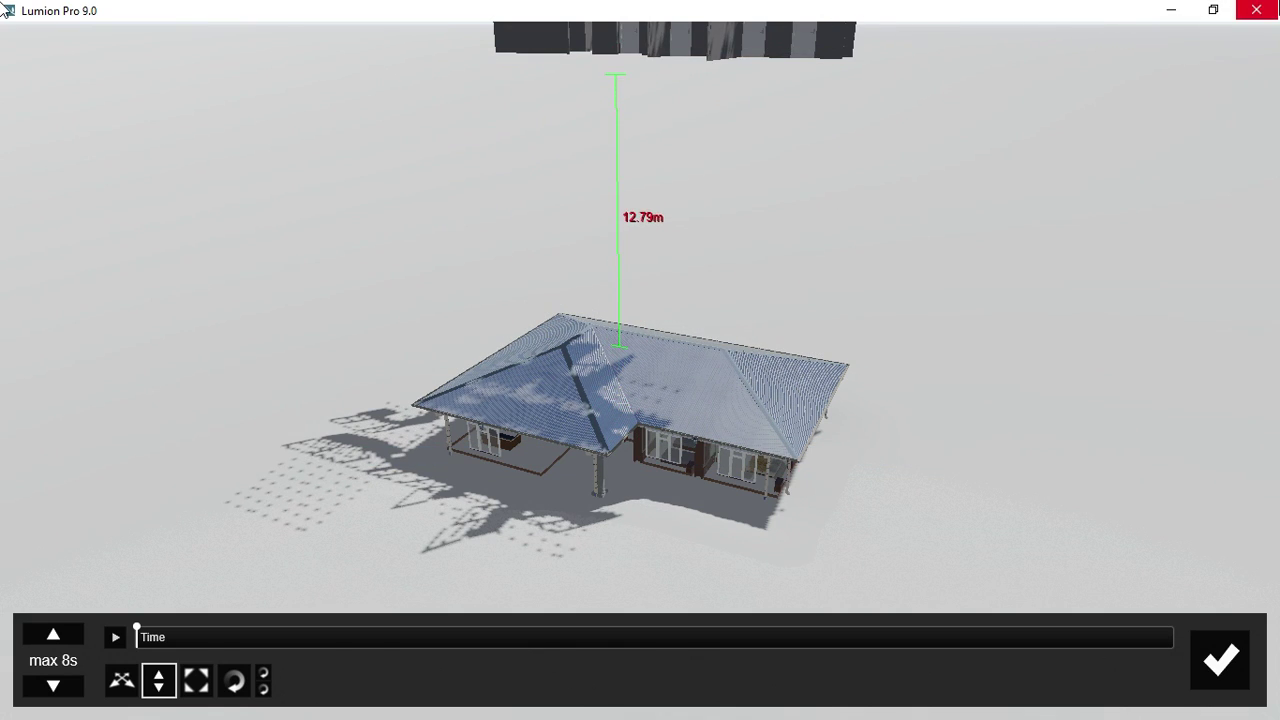
pyautogui.moveTo(5, 10); pyautogui.dragTo(1247, 183)
pyautogui.scroll(-5, 695, 467)
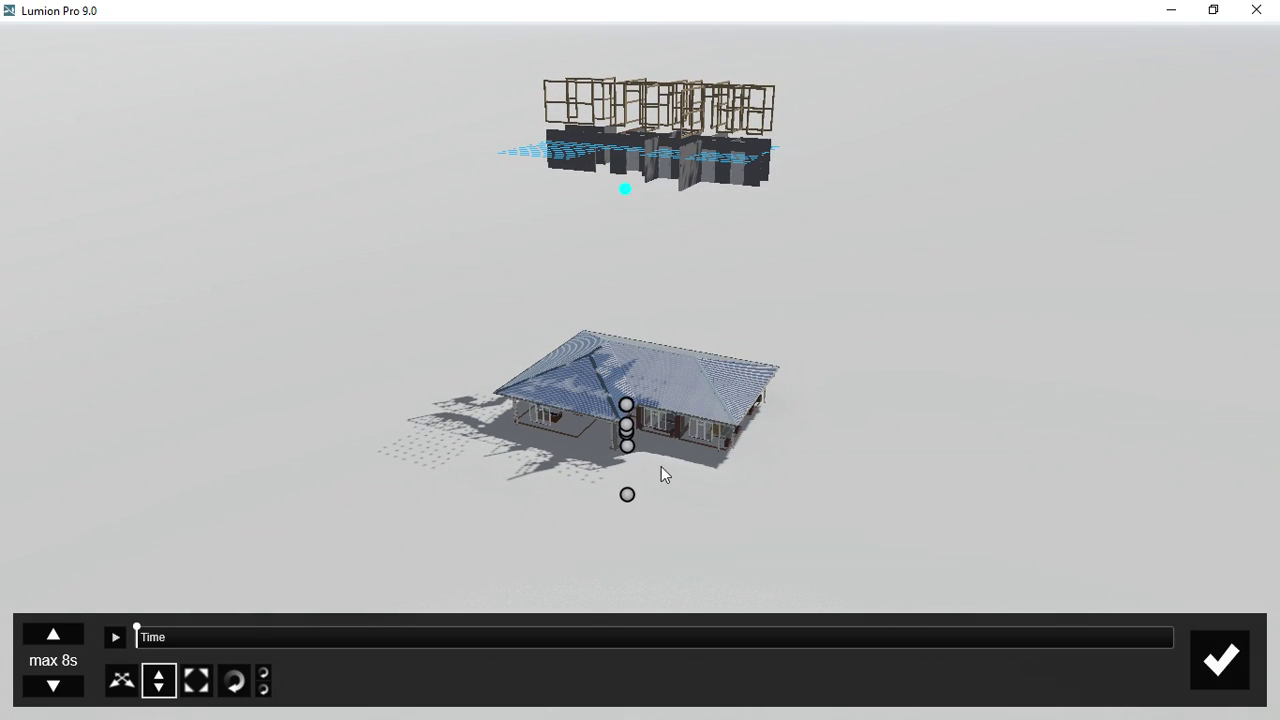
pyautogui.moveTo(625, 190); pyautogui.dragTo(741, 8)
pyautogui.scroll(-3, 593, 545)
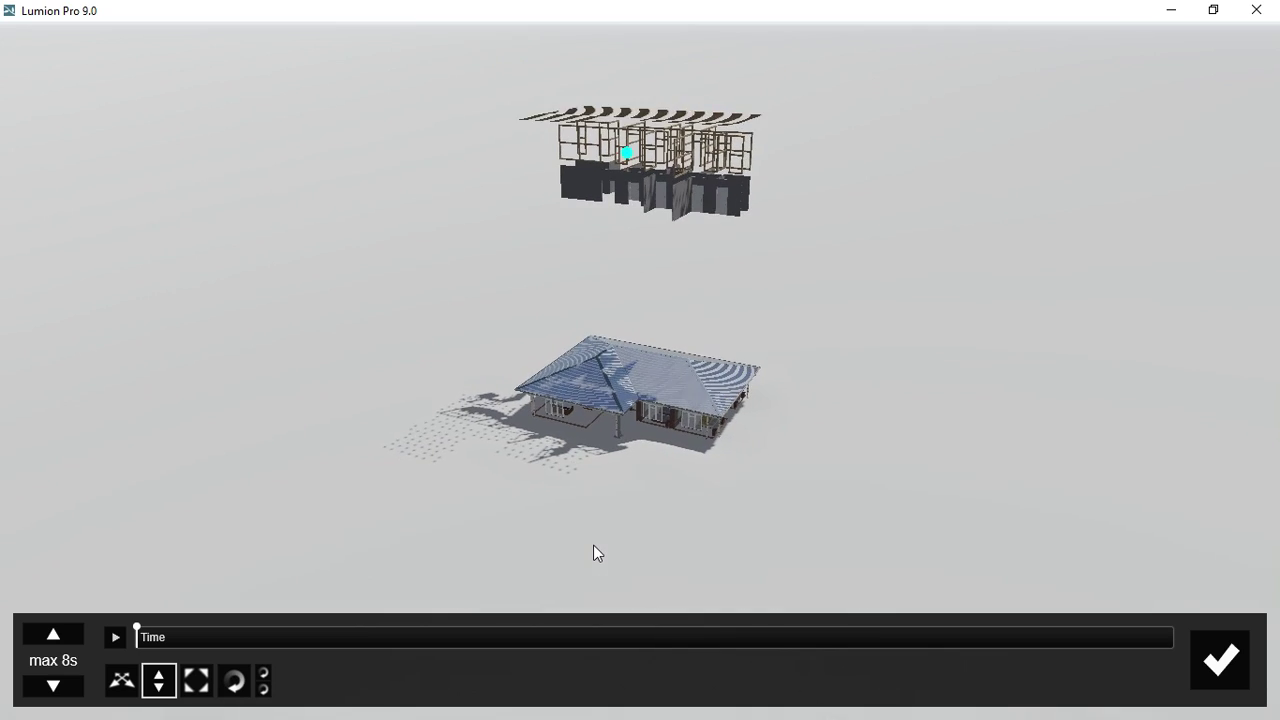
# Step: Raise the ceiling above the roof, just below the lifted interior wall plaster, at the timeline start
pyautogui.moveTo(628, 408)
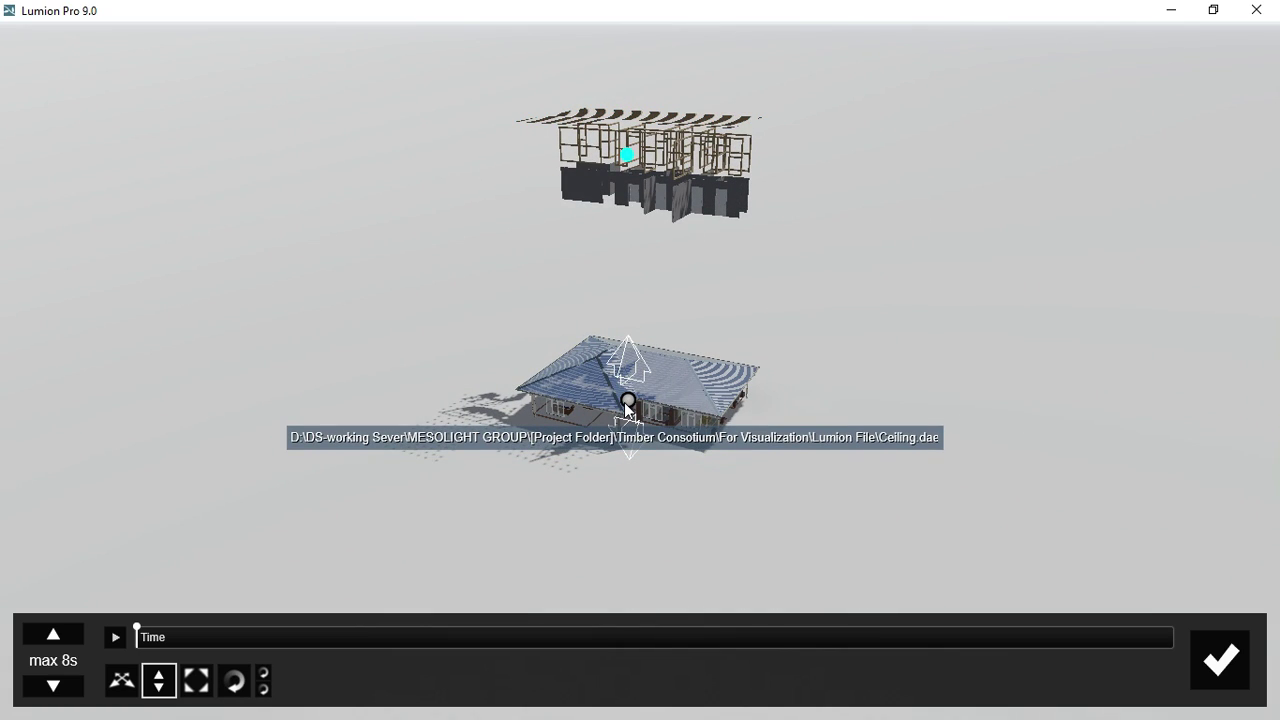
pyautogui.moveTo(628, 408); pyautogui.dragTo(936, 6)
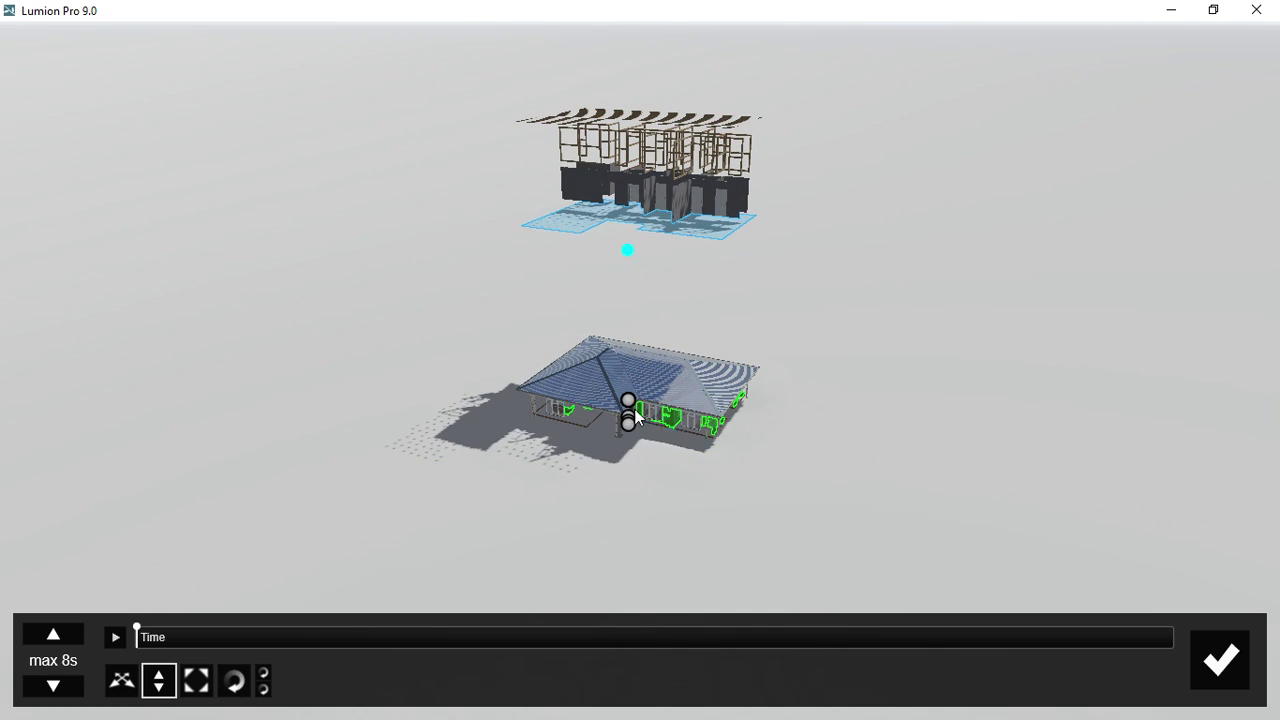
pyautogui.moveTo(630, 404)
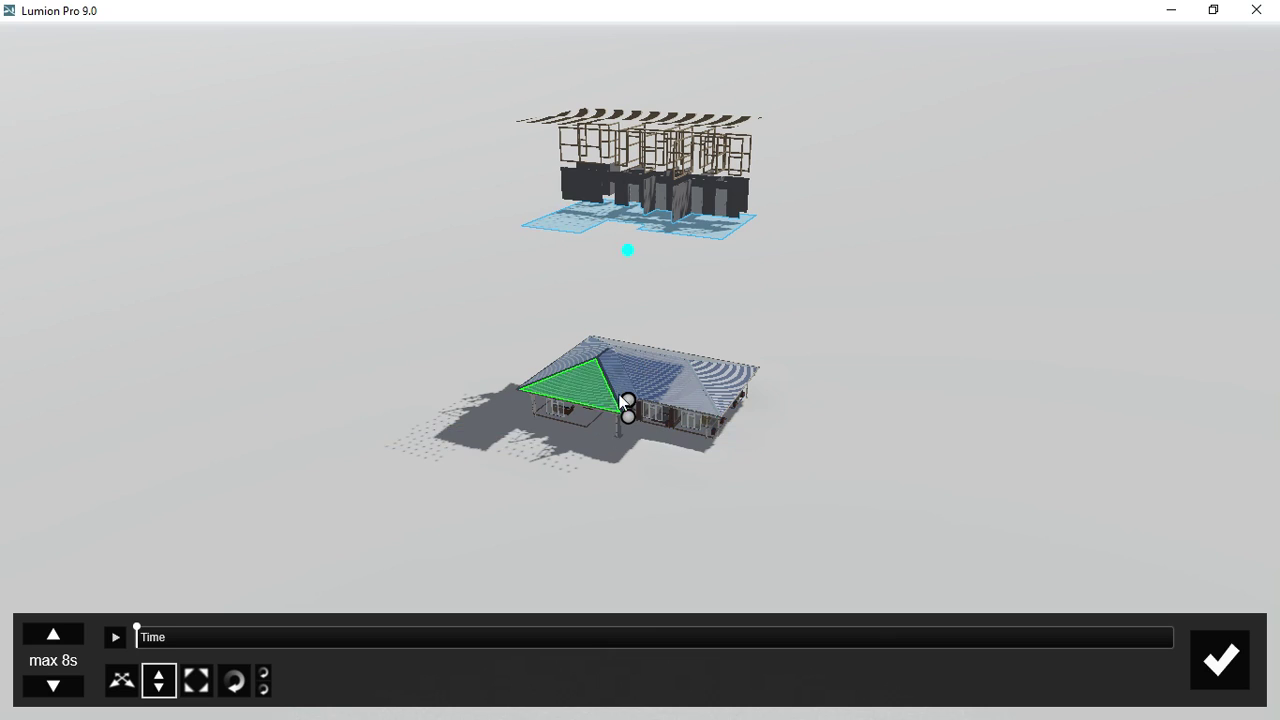
# Step: Raise the thin trim outlines, the roof trusses and the front triangular roof panel above the house at the timeline start
pyautogui.moveTo(629, 409); pyautogui.dragTo(946, 16)
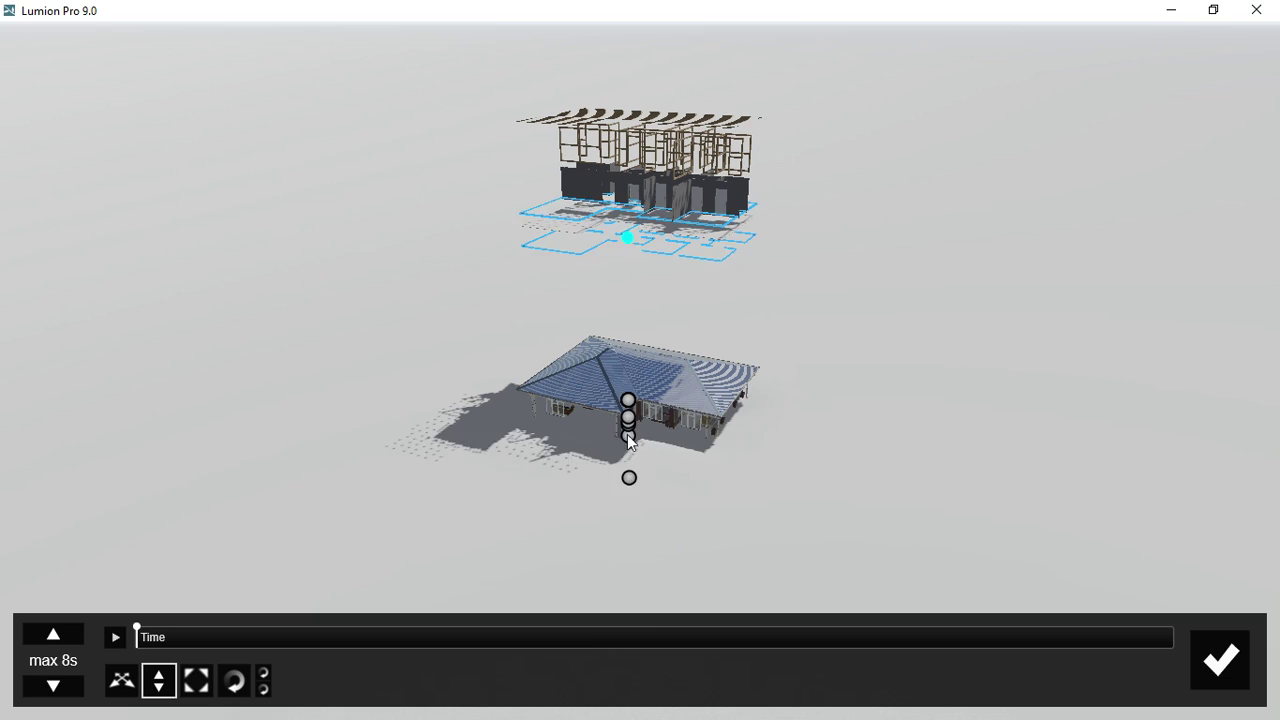
pyautogui.moveTo(628, 405)
pyautogui.moveTo(628, 405); pyautogui.dragTo(786, 62)
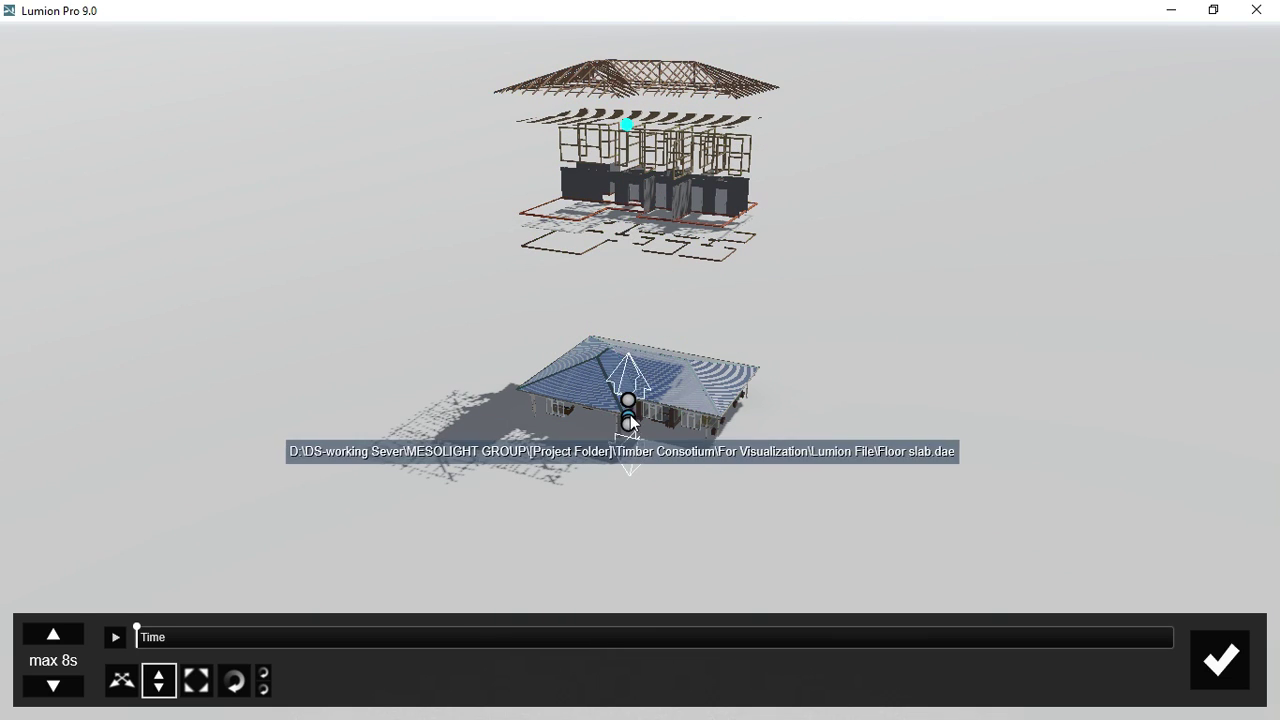
pyautogui.moveTo(626, 408); pyautogui.dragTo(735, 8)
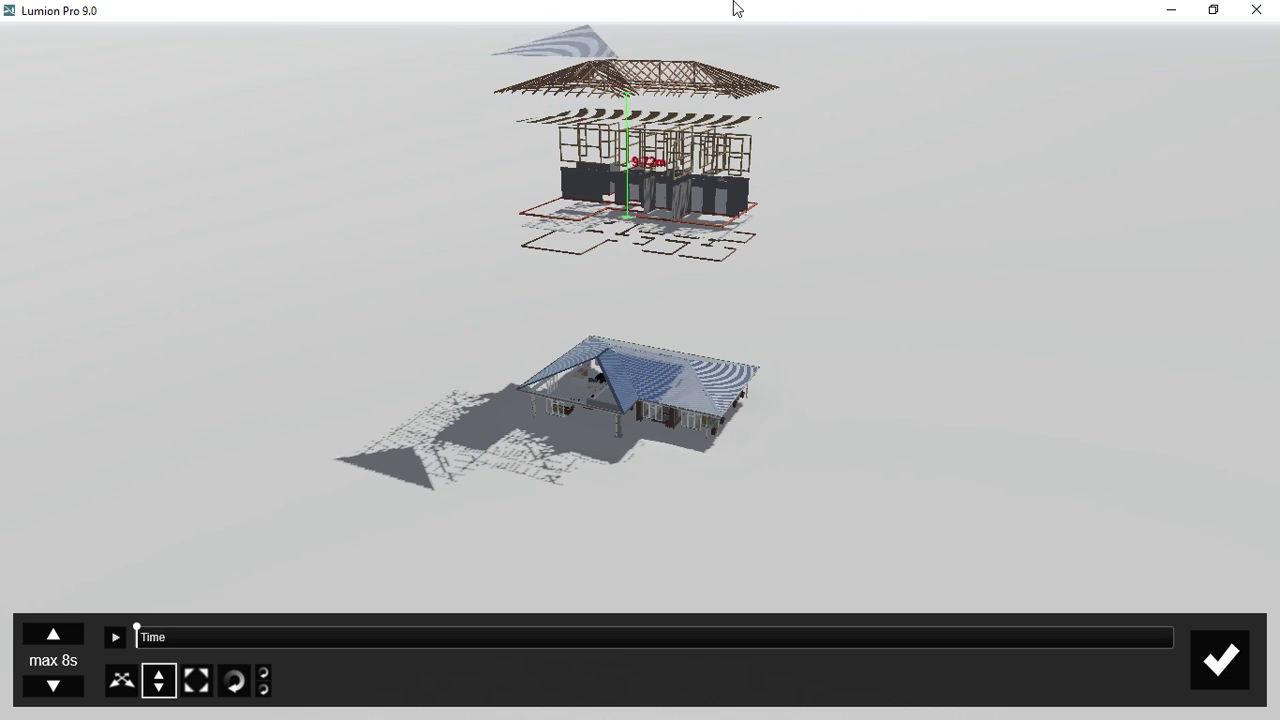
# Step: Lower the column below ground and raise the downpipes above the lifted trusses at the timeline start
pyautogui.moveTo(629, 398); pyautogui.dragTo(640, 700)
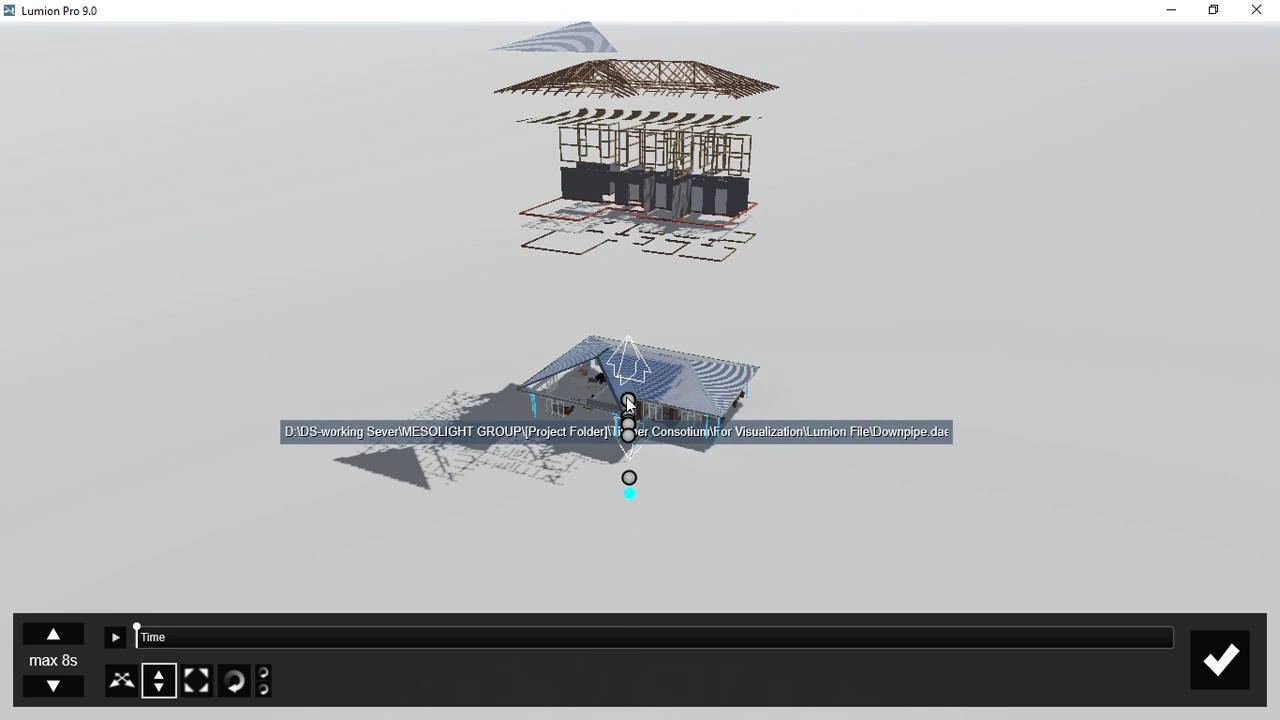
pyautogui.moveTo(628, 400); pyautogui.dragTo(233, 8)
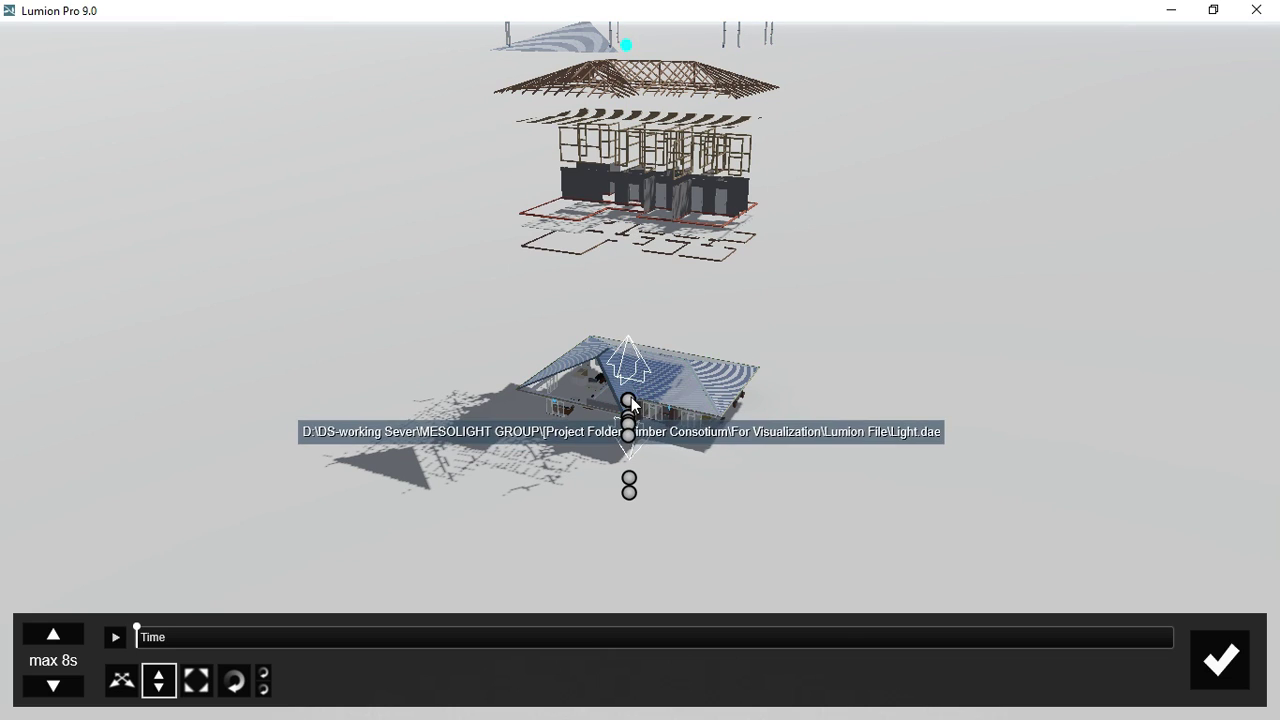
# Step: Raise the lights, the furniture and the pale eaves band into the lifted stack at the timeline start
pyautogui.moveTo(628, 417); pyautogui.dragTo(599, 627)
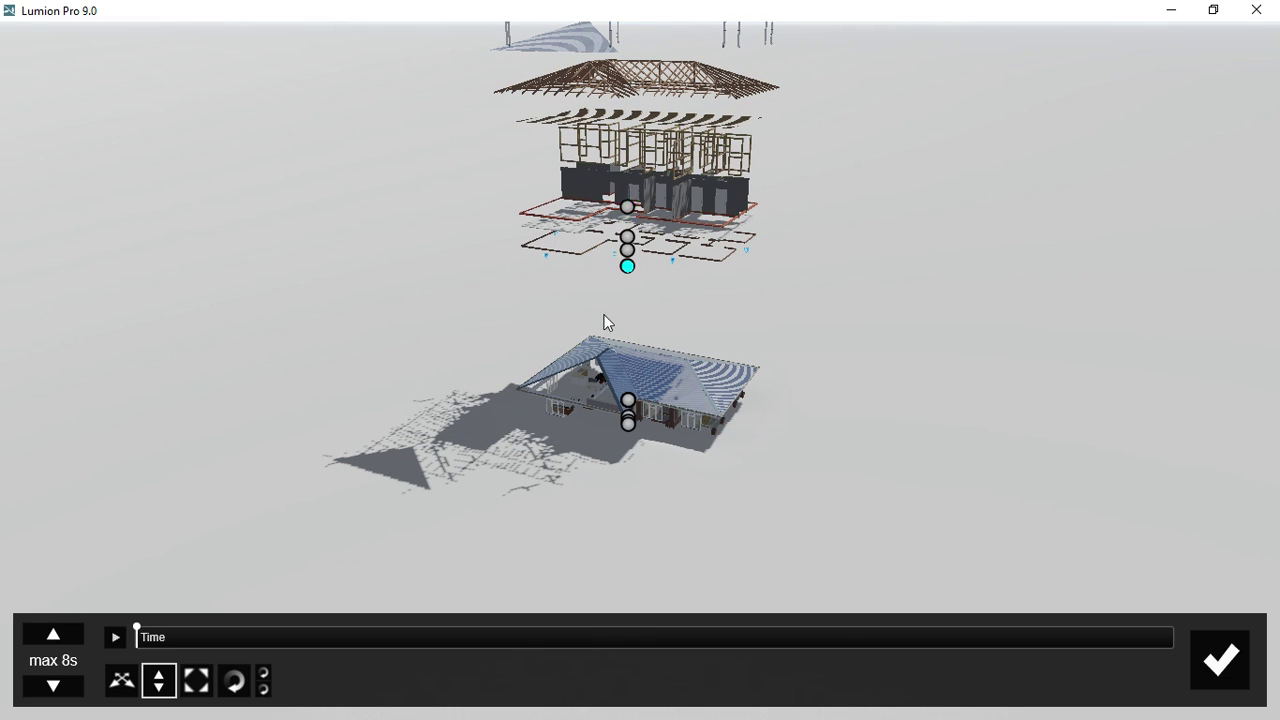
pyautogui.moveTo(627, 413)
pyautogui.mouseDown()
pyautogui.moveTo(583, 6)
pyautogui.moveTo(429, 6)
pyautogui.moveTo(432, 26)
pyautogui.mouseUp()
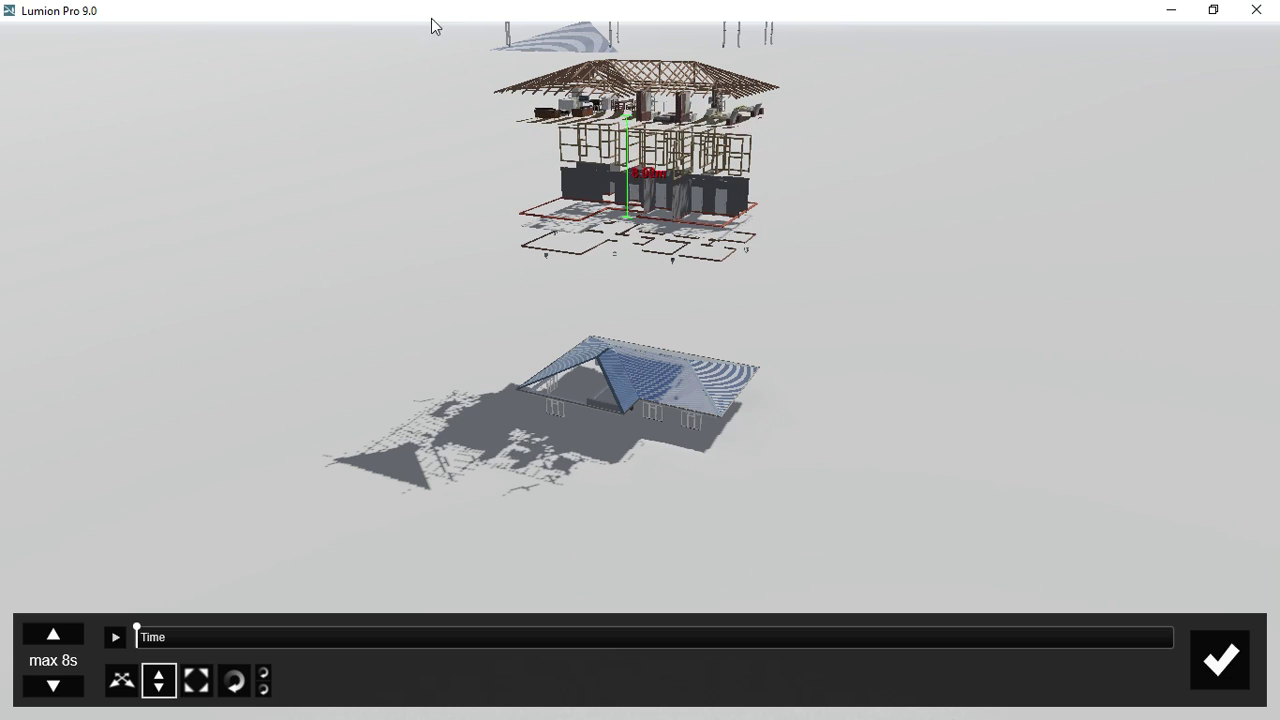
pyautogui.moveTo(628, 420)
pyautogui.mouseDown()
pyautogui.moveTo(648, 8)
pyautogui.moveTo(826, 8)
pyautogui.mouseUp()
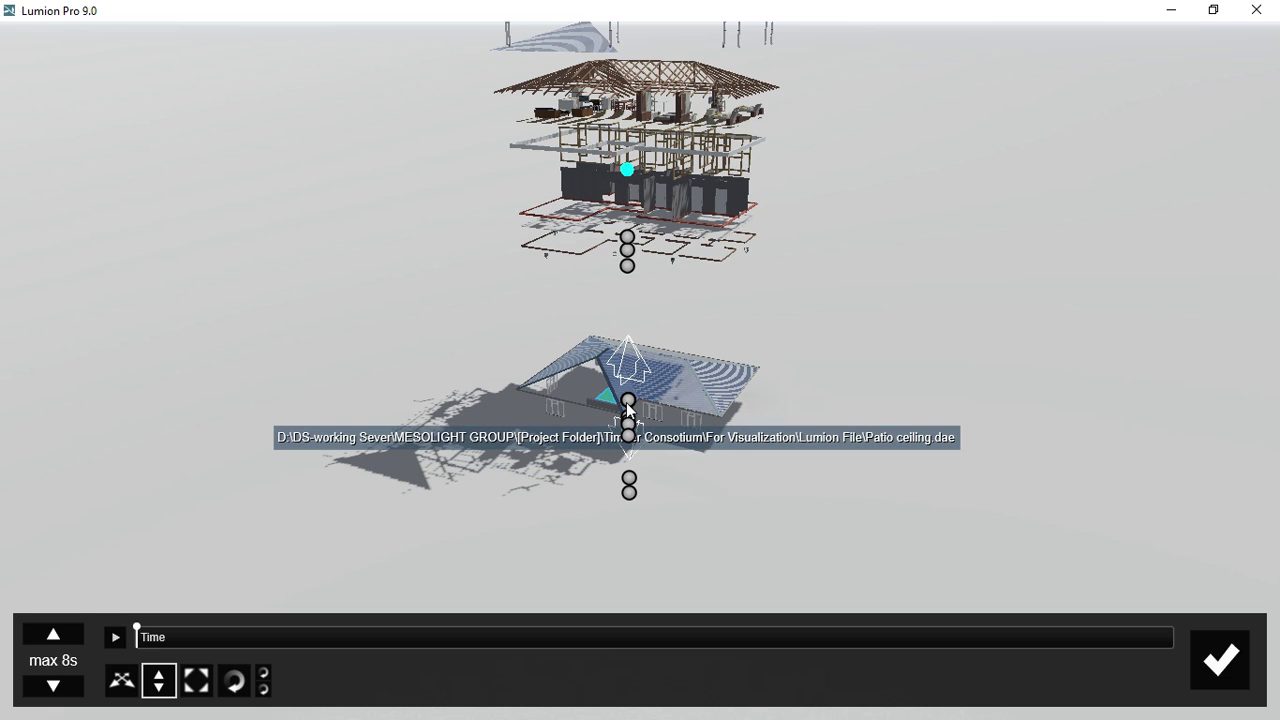
# Step: Raise the patio ceiling and the windows above the house at the timeline start
pyautogui.moveTo(628, 400); pyautogui.dragTo(640, 294)
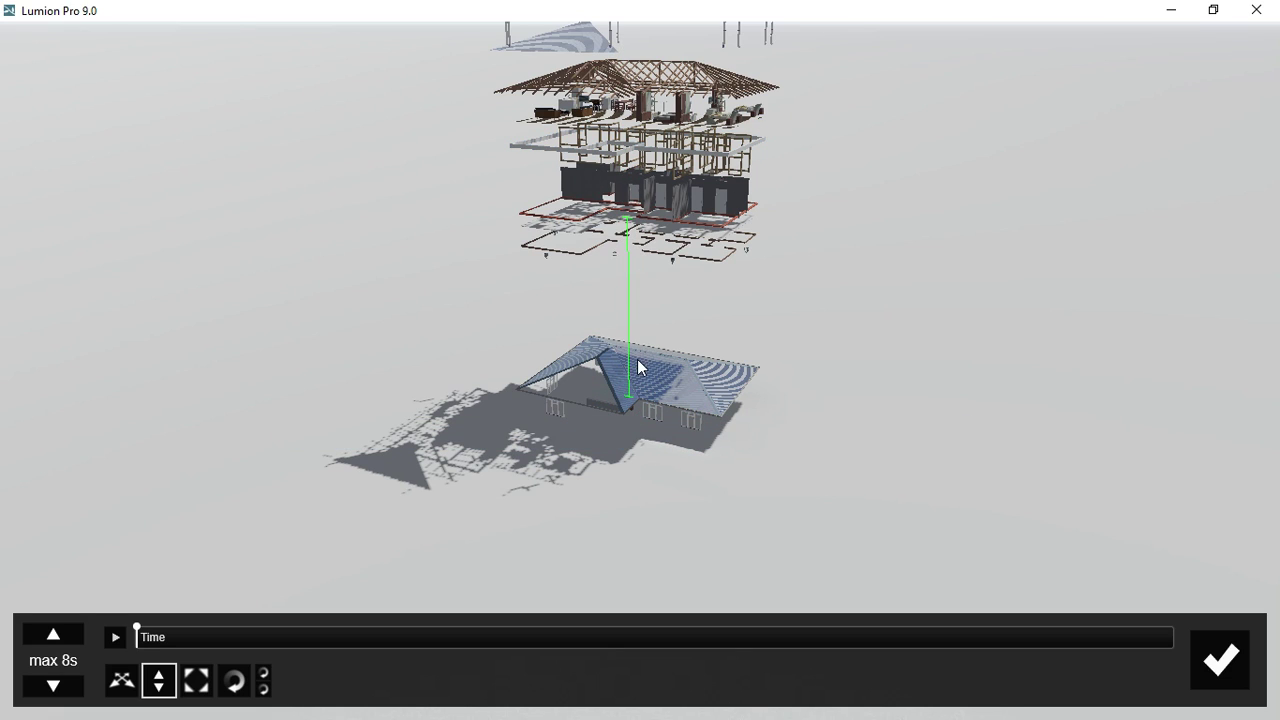
pyautogui.moveTo(628, 398); pyautogui.dragTo(760, 8)
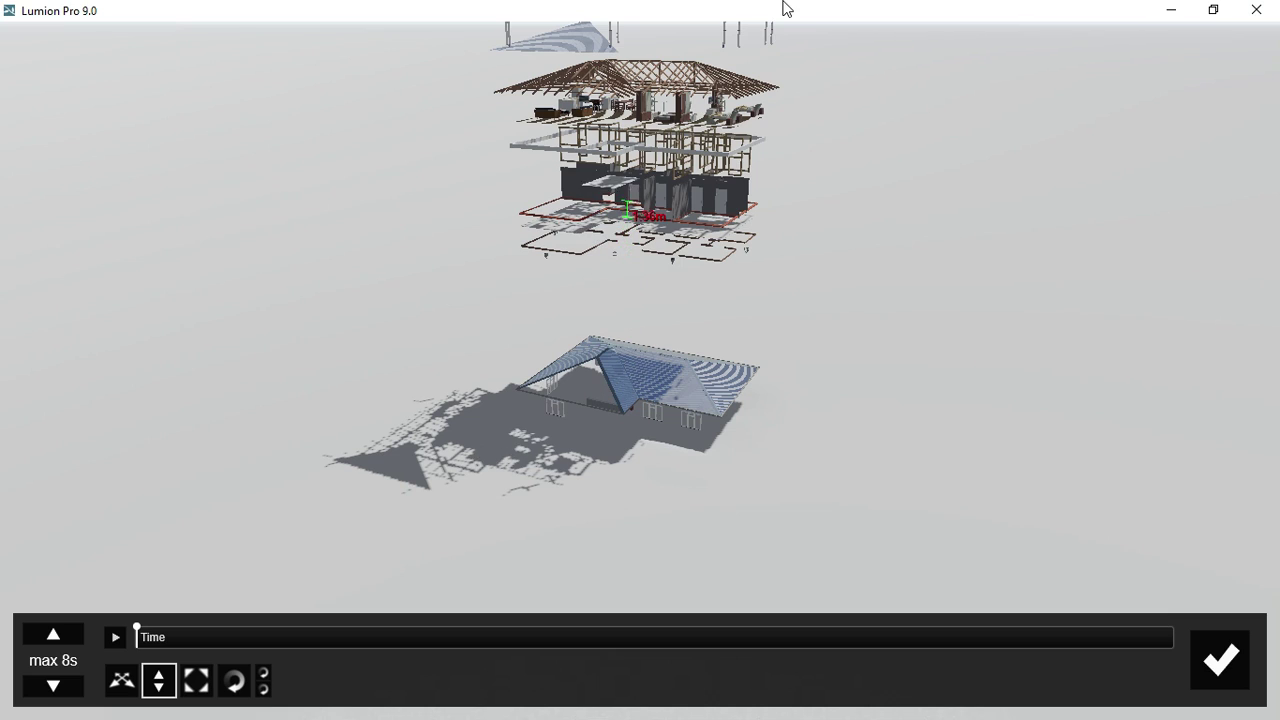
pyautogui.moveTo(628, 400); pyautogui.dragTo(1277, 10)
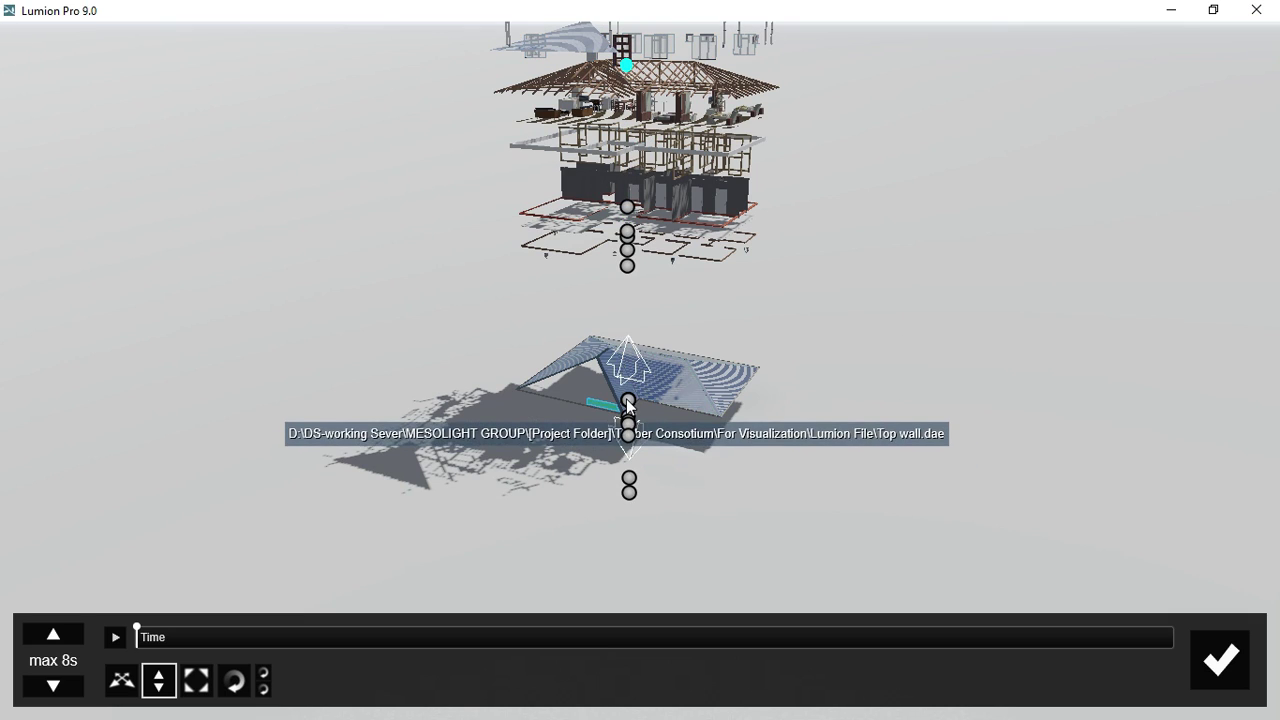
# Step: Raise the top wall and the thin roof-edge outline above the remaining roof at the timeline start
pyautogui.moveTo(628, 400); pyautogui.dragTo(653, 339)
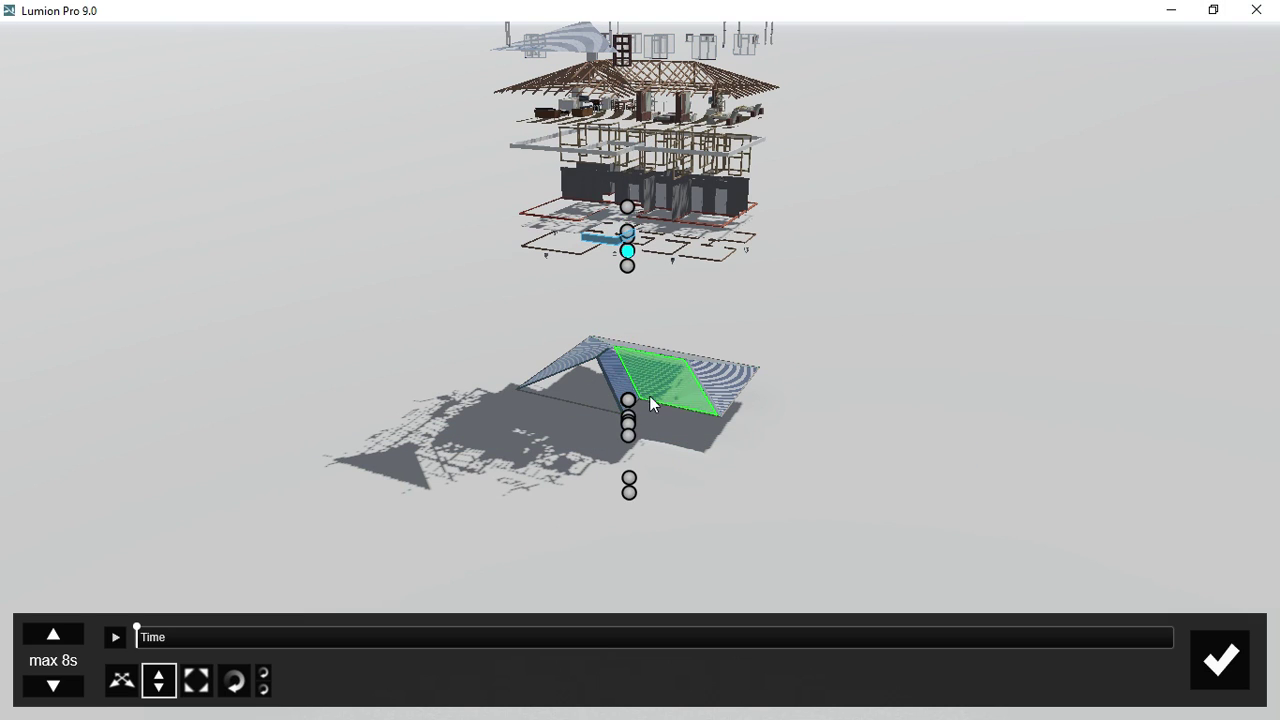
pyautogui.moveTo(628, 403); pyautogui.dragTo(14, 22)
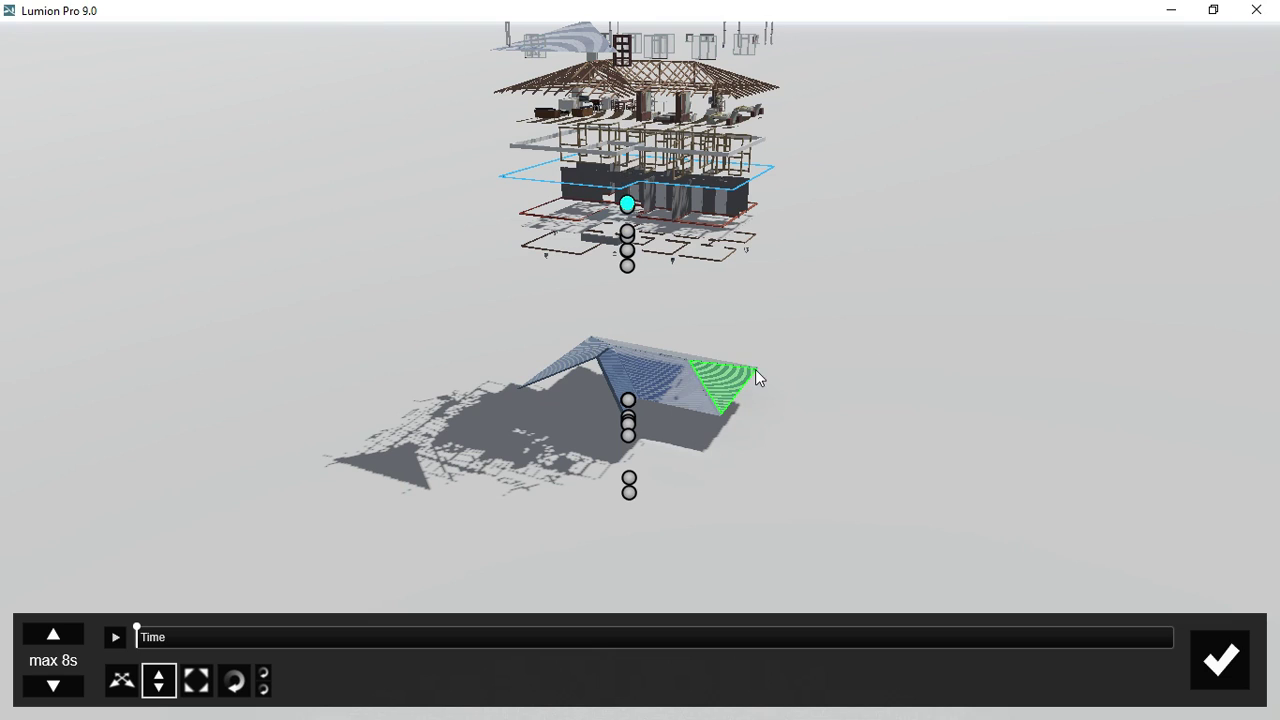
# Step: Raise the remaining roof panels one by one into the lifted stack, except the triangular panel at the far end
pyautogui.moveTo(628, 403); pyautogui.dragTo(1260, 10)
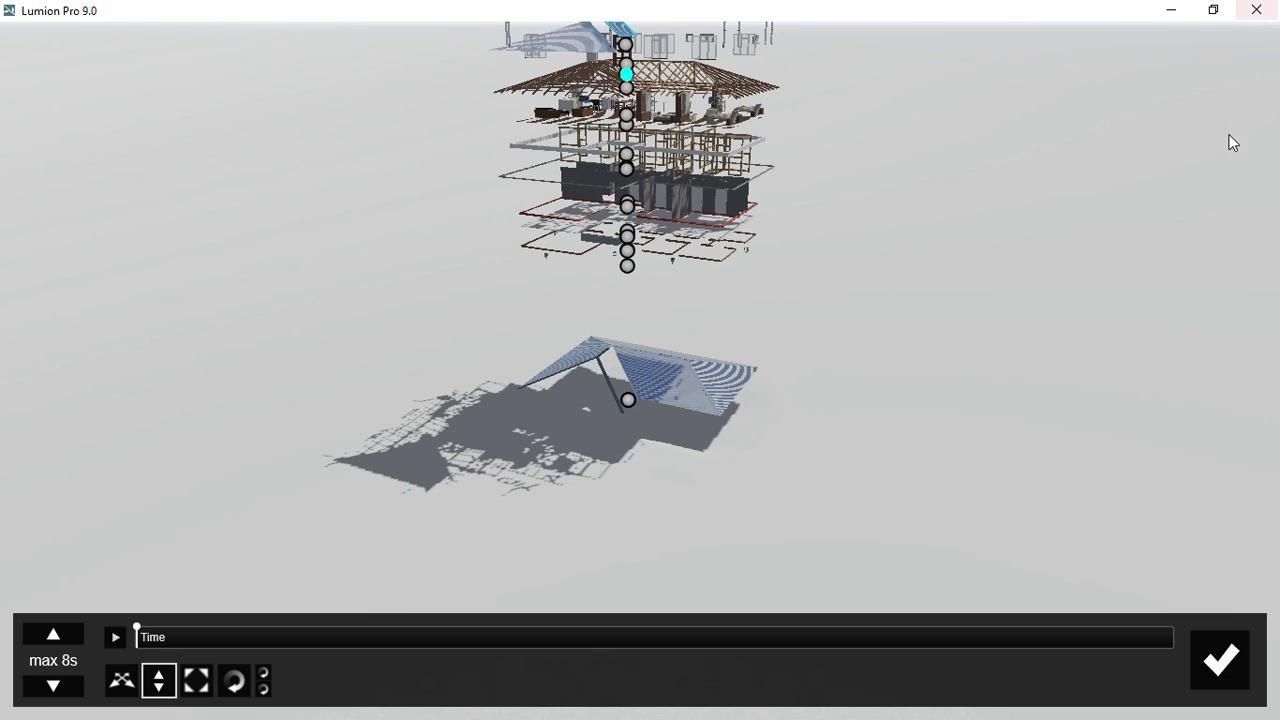
pyautogui.moveTo(628, 400); pyautogui.dragTo(508, 462)
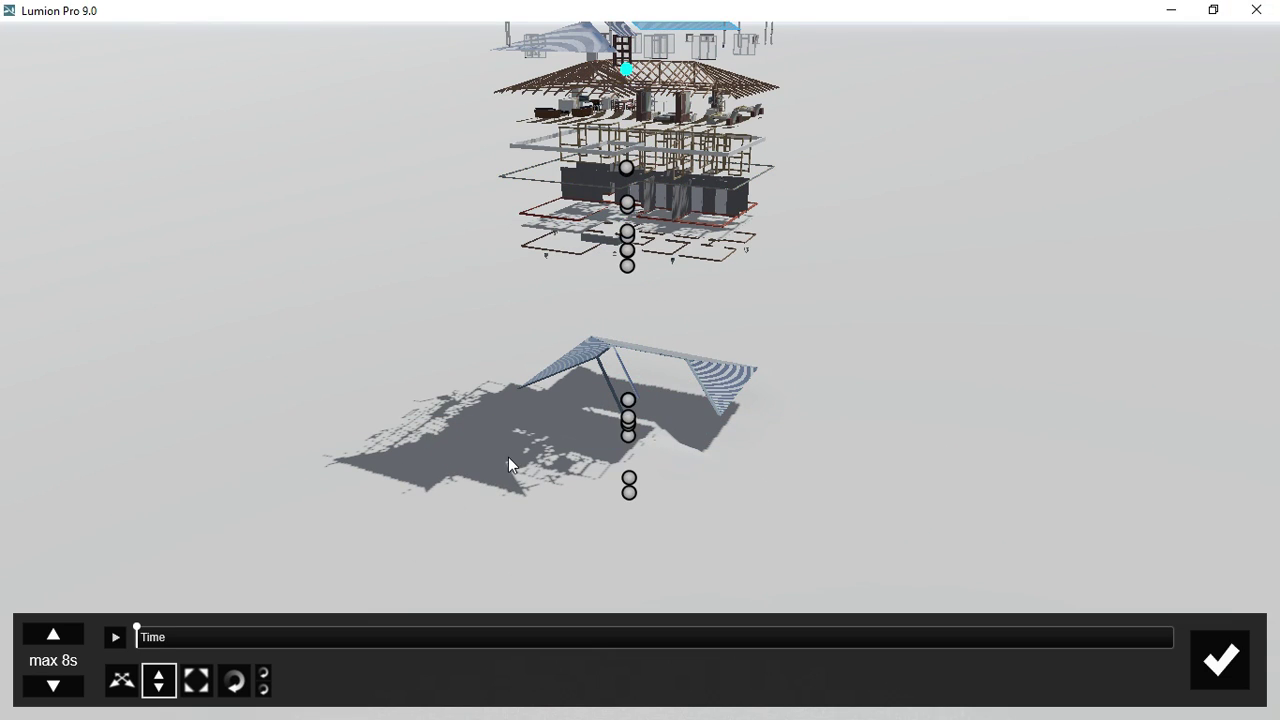
pyautogui.moveTo(628, 415); pyautogui.dragTo(7, 70)
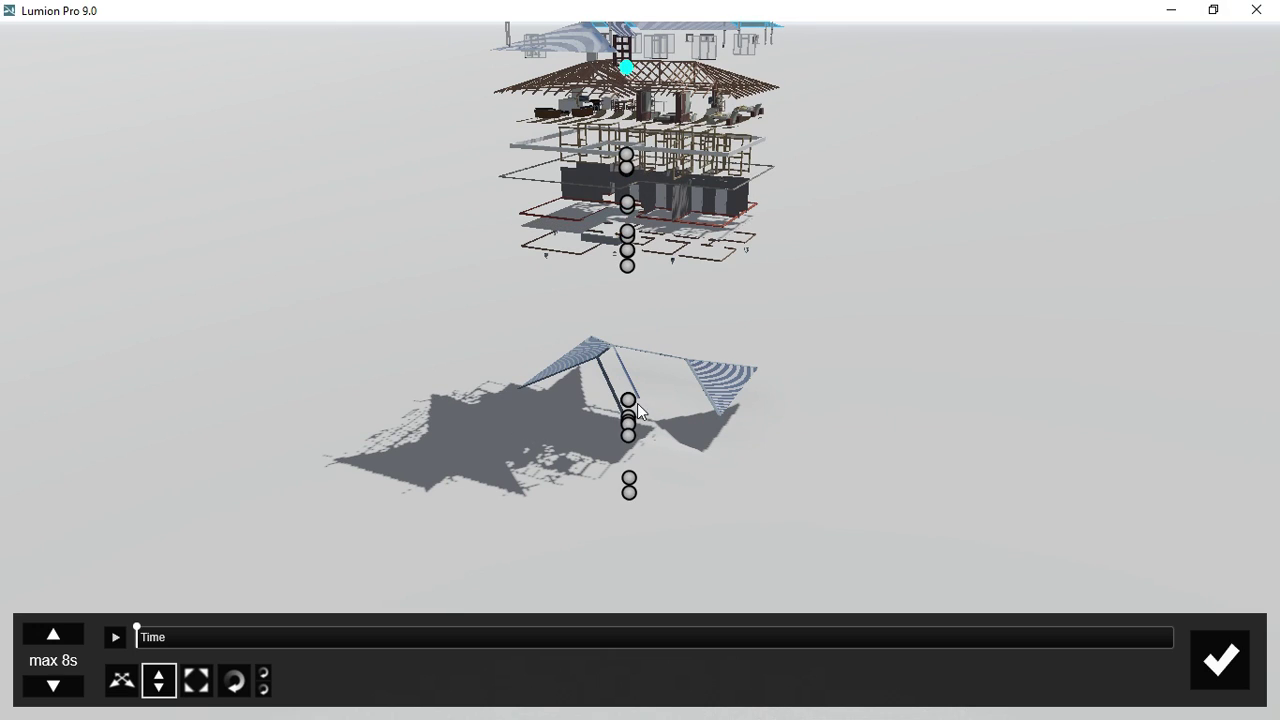
pyautogui.moveTo(628, 400); pyautogui.dragTo(585, 560)
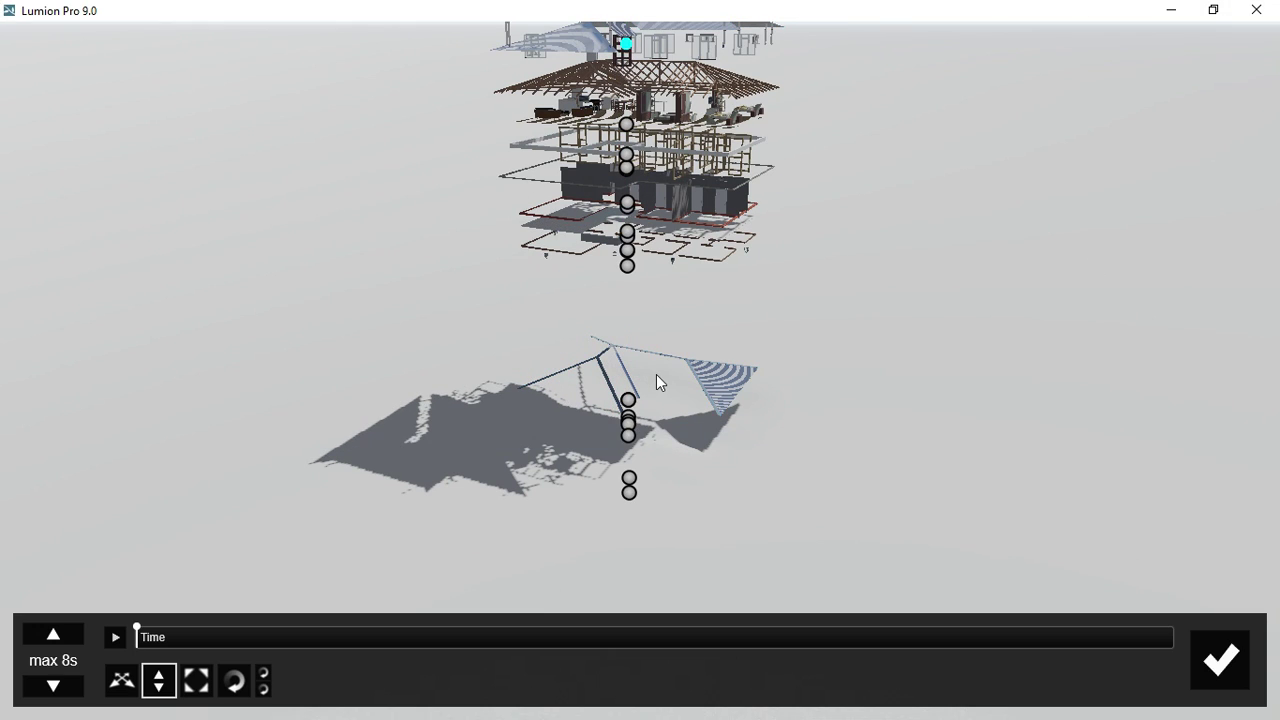
# Step: Raise the ridge, the roof valley strip and the last triangular roof panel above all other parts at the timeline start
pyautogui.scroll(-4, 607, 453)
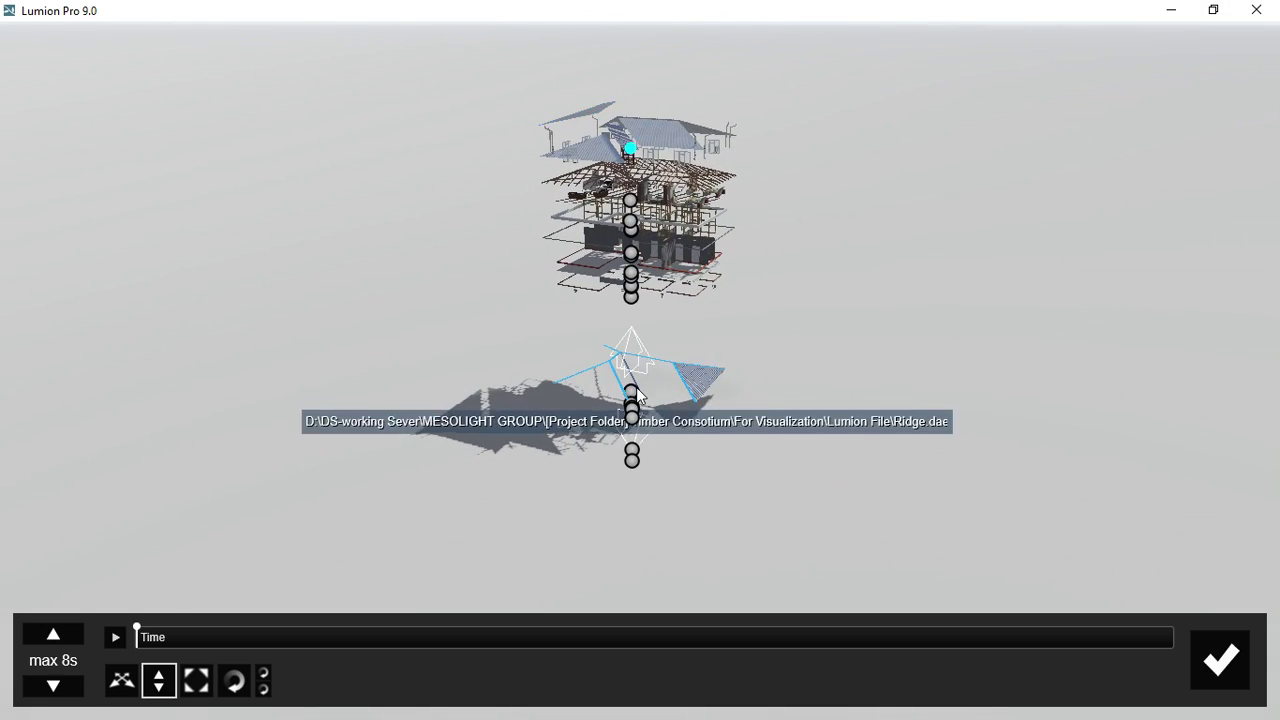
pyautogui.moveTo(635, 389); pyautogui.dragTo(639, 294)
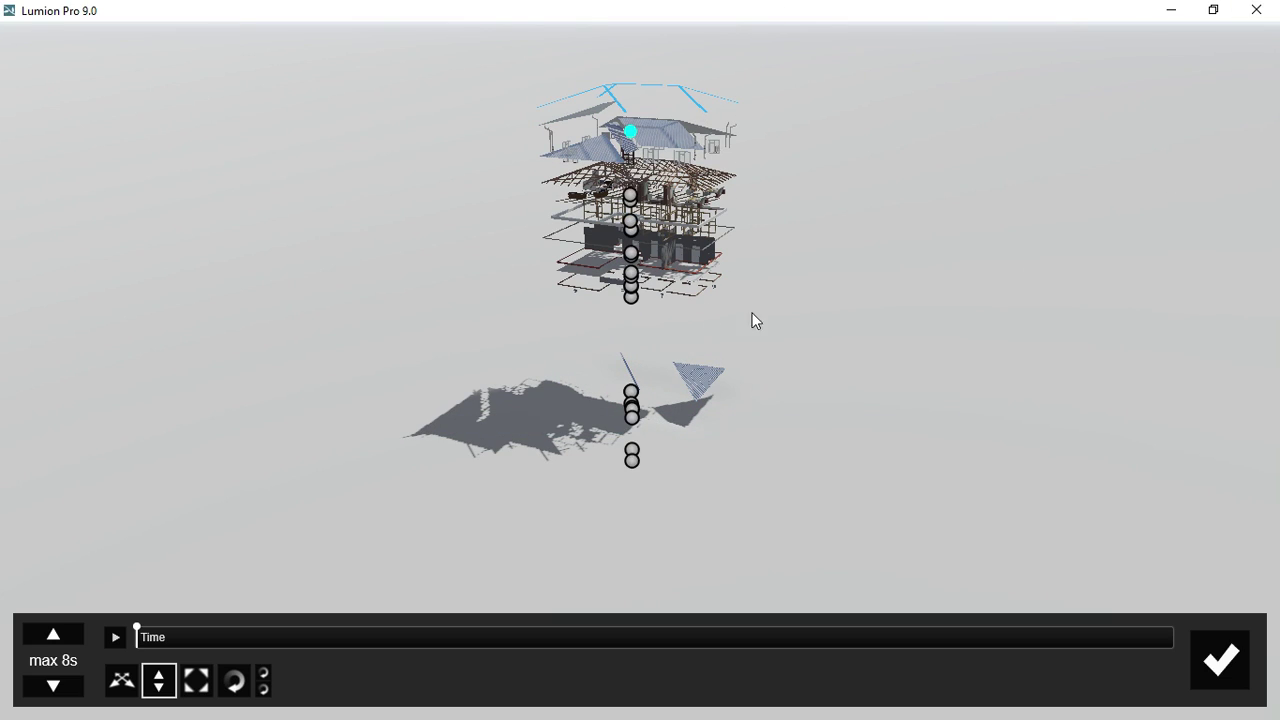
pyautogui.moveTo(632, 391); pyautogui.dragTo(1, 4)
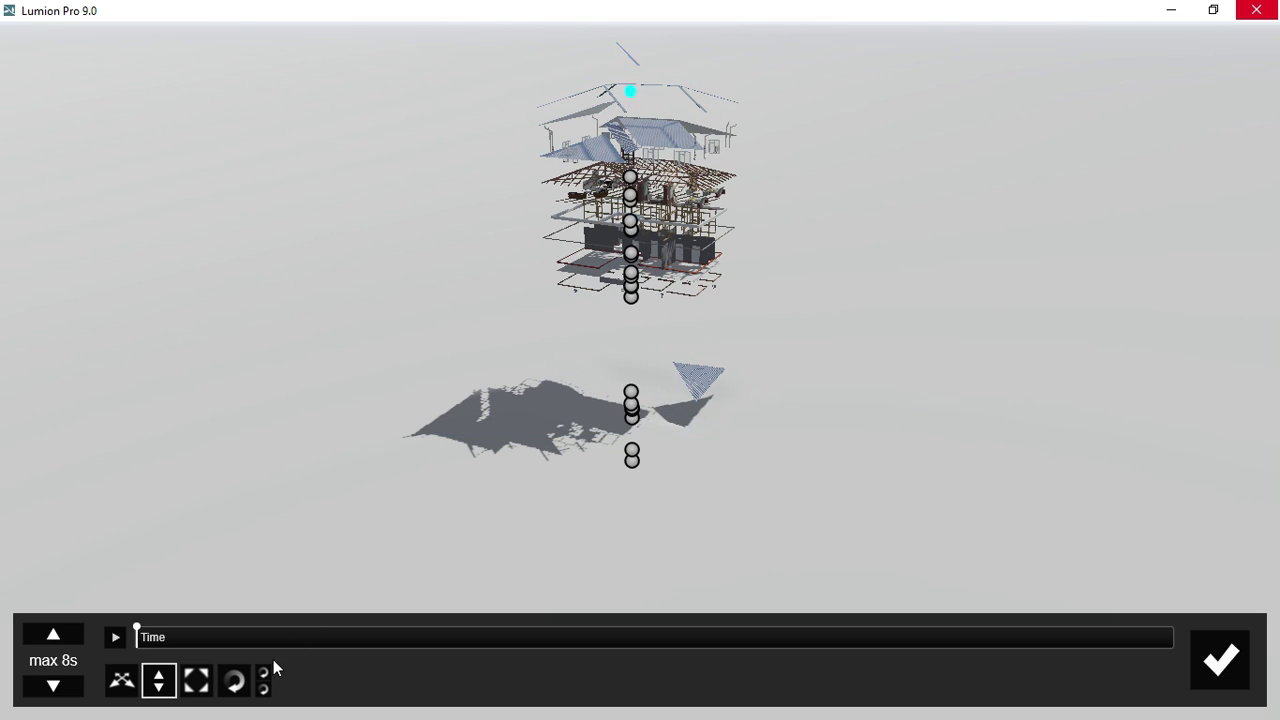
pyautogui.moveTo(631, 392); pyautogui.dragTo(1, 4)
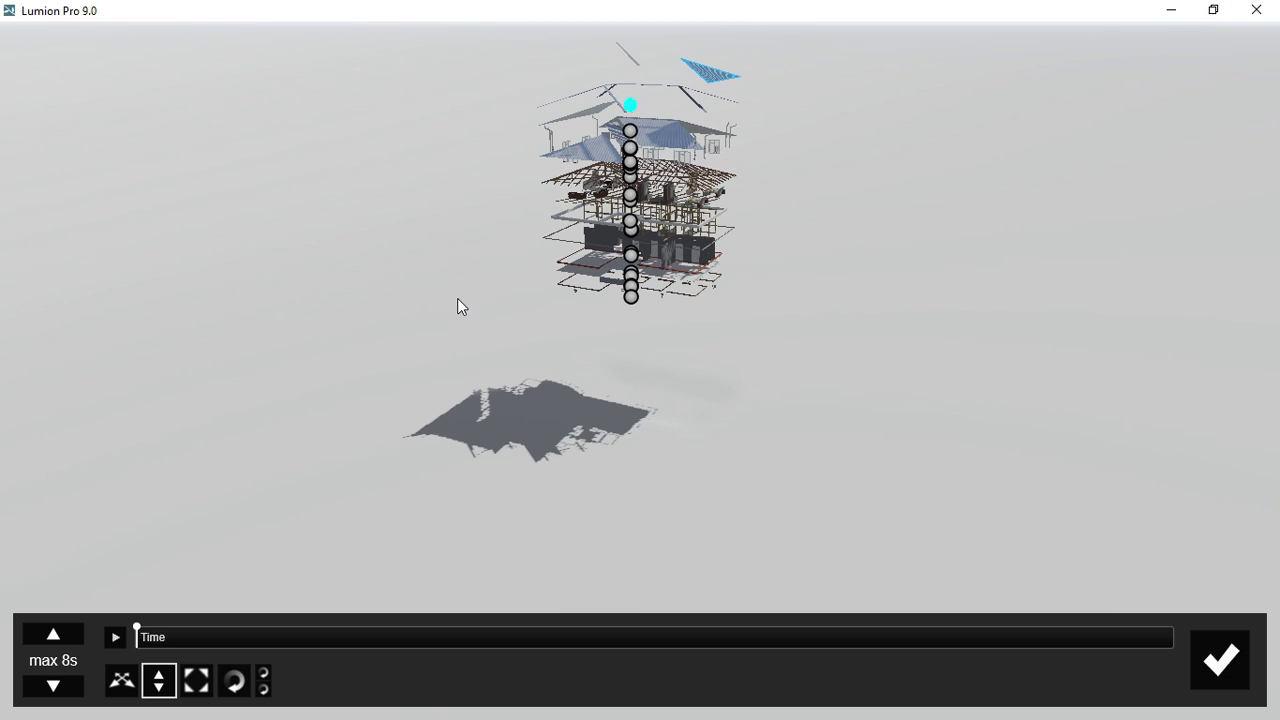
# Step: Advance the timeline in short increments, raising the foundation and the floor slab back to their assembled positions
pyautogui.moveTo(146, 637); pyautogui.dragTo(194, 633)
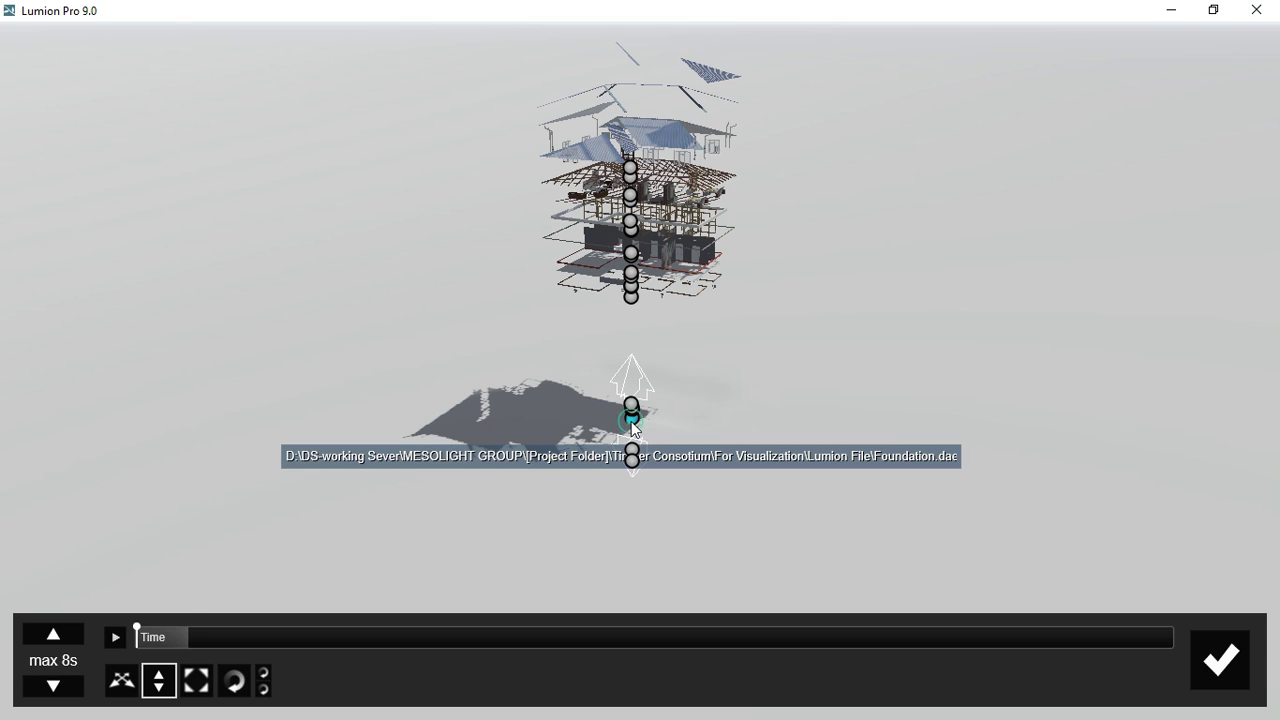
pyautogui.moveTo(631, 425); pyautogui.dragTo(637, 405)
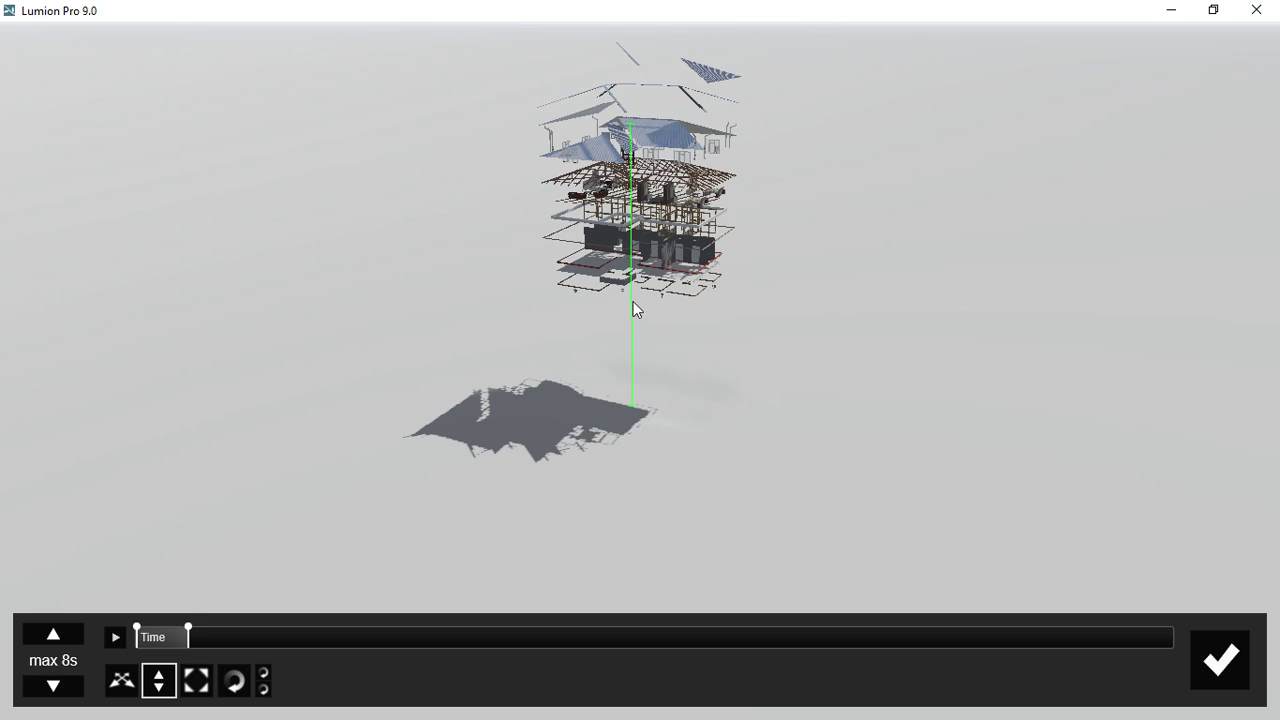
pyautogui.moveTo(627, 173); pyautogui.dragTo(615, 93)
pyautogui.moveTo(188, 632); pyautogui.dragTo(260, 639)
pyautogui.moveTo(623, 395); pyautogui.dragTo(629, 350)
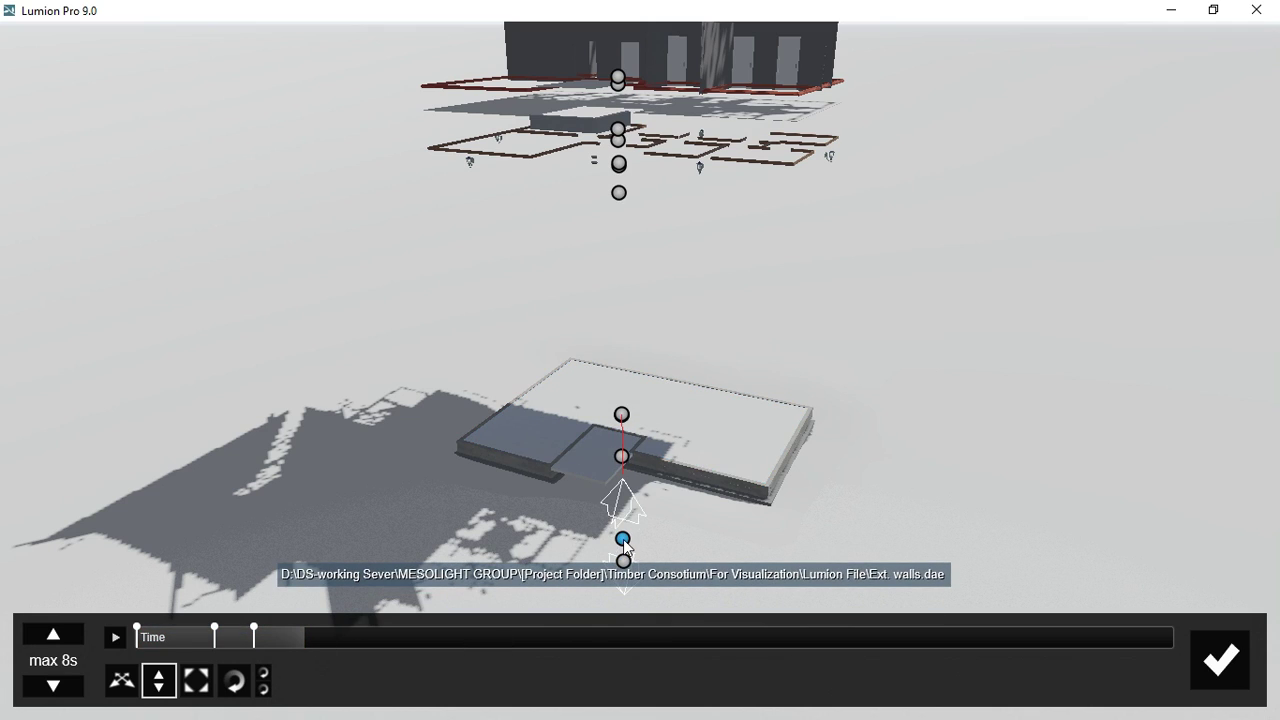
# Step: Raise the exterior walls and the patio column from below ground into place at successive timeline positions
pyautogui.moveTo(623, 539); pyautogui.dragTo(625, 512)
pyautogui.moveTo(648, 218); pyautogui.dragTo(658, 15)
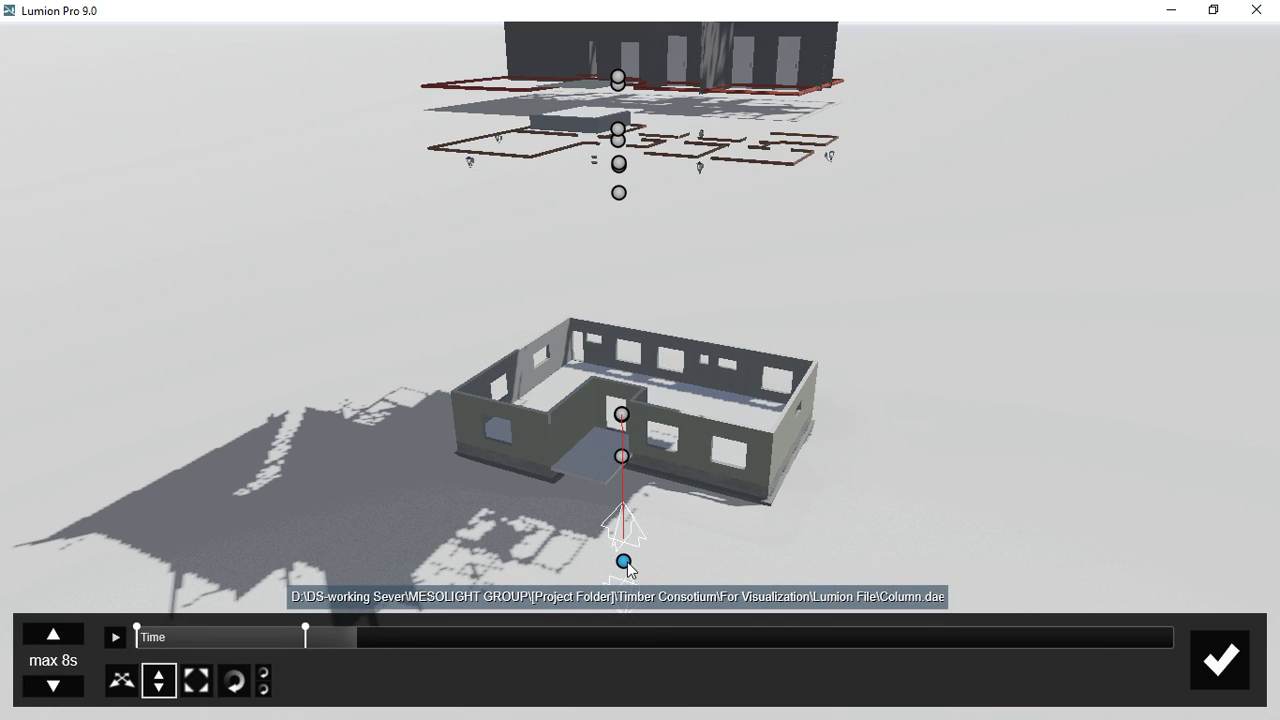
pyautogui.moveTo(624, 562); pyautogui.dragTo(633, 473)
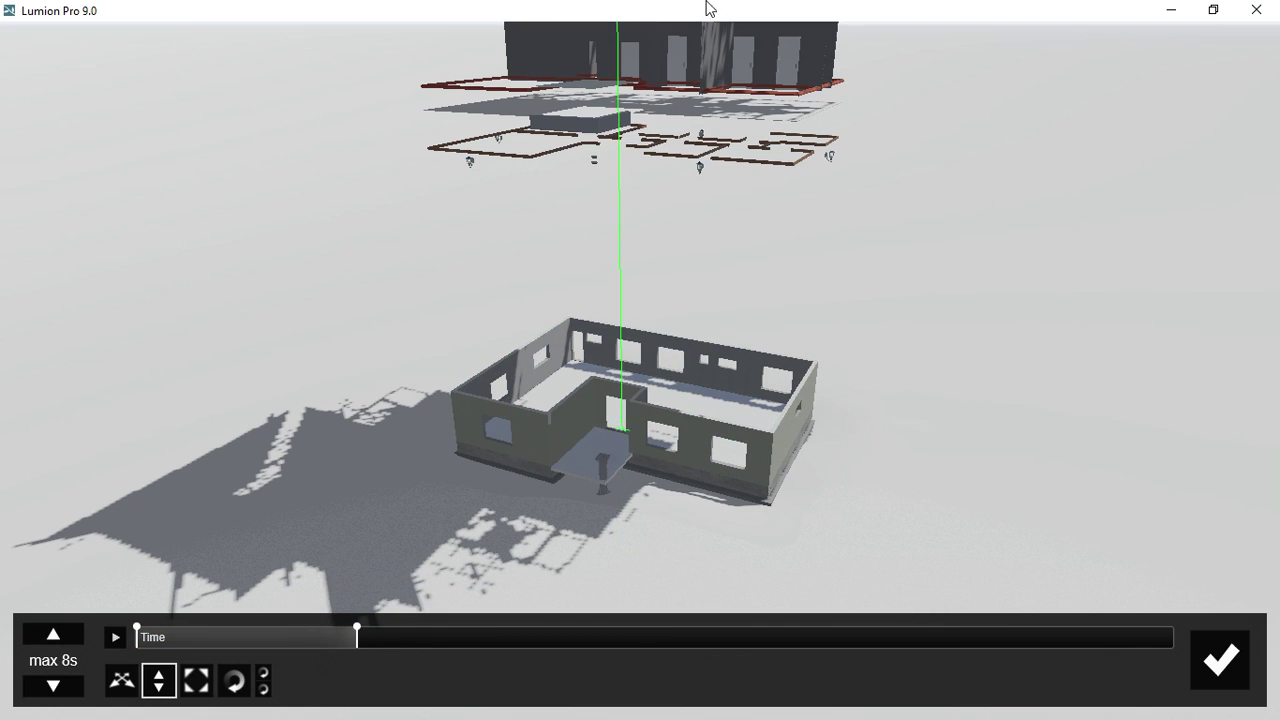
pyautogui.moveTo(715, 8); pyautogui.dragTo(654, 34)
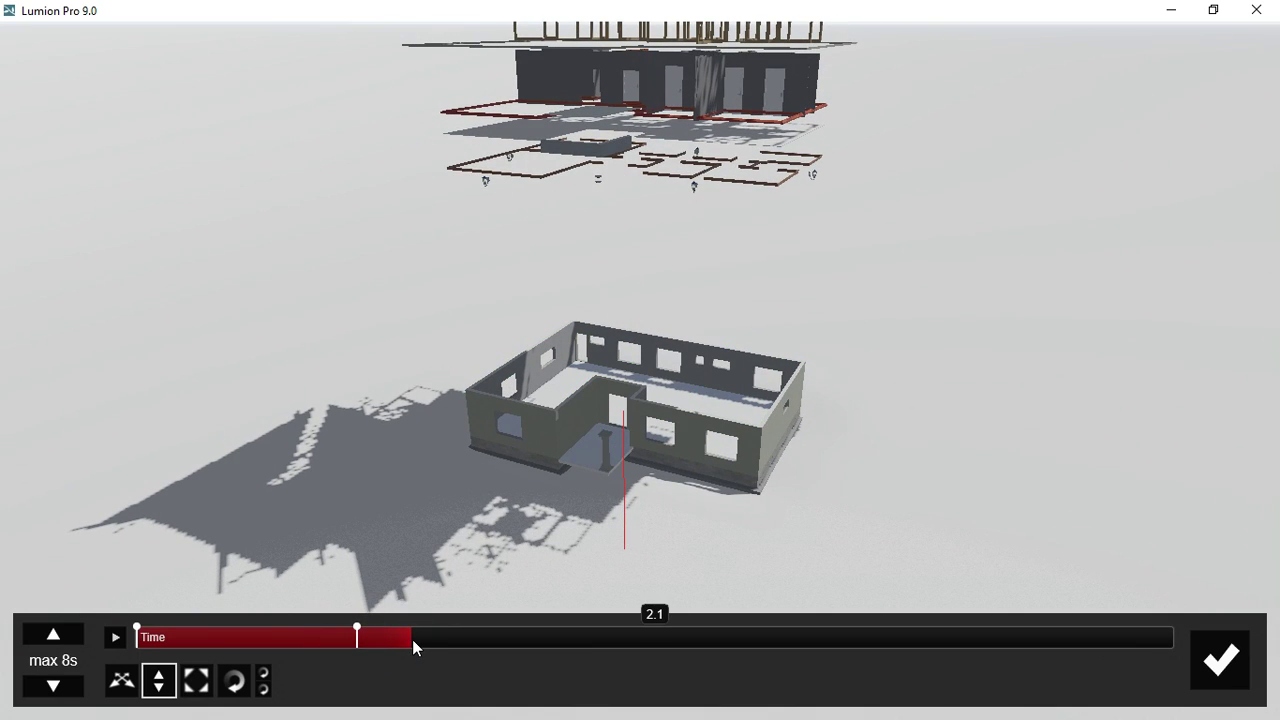
# Step: Set the timeline to 2.1 s and lower the windows into the openings of the exterior walls
pyautogui.scroll(-5, 581, 557)
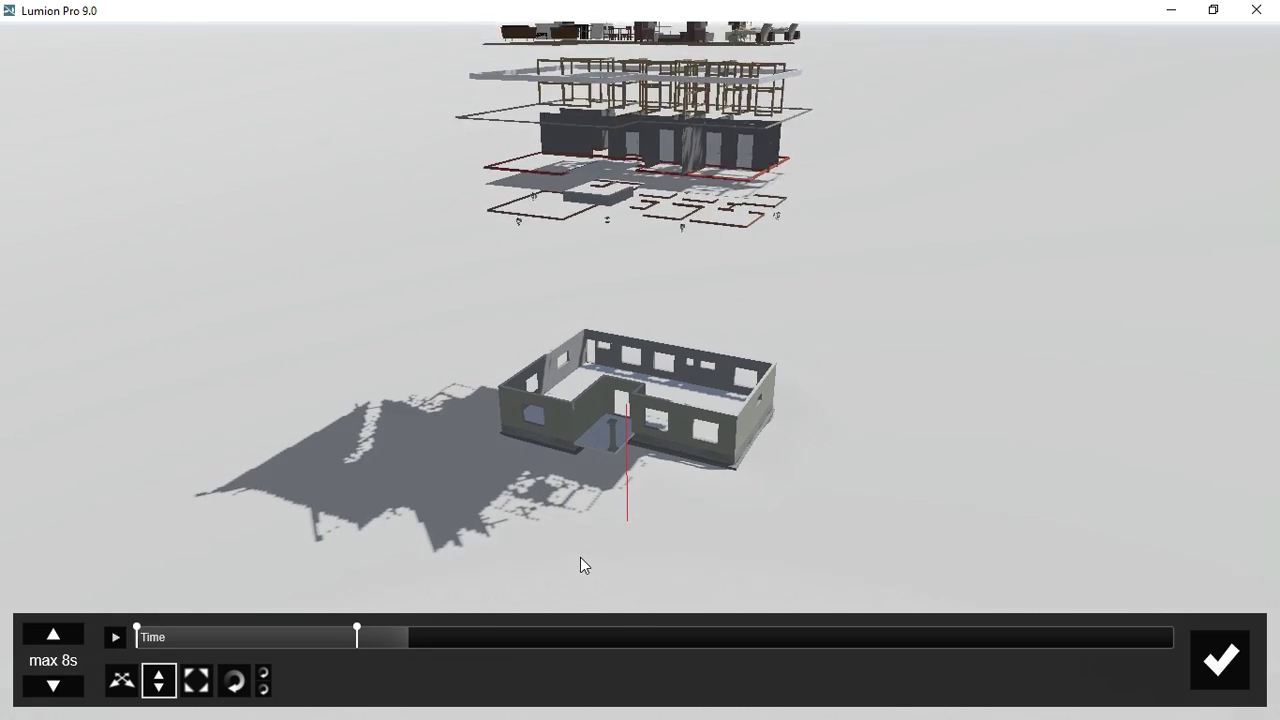
pyautogui.scroll(-2, 624, 265)
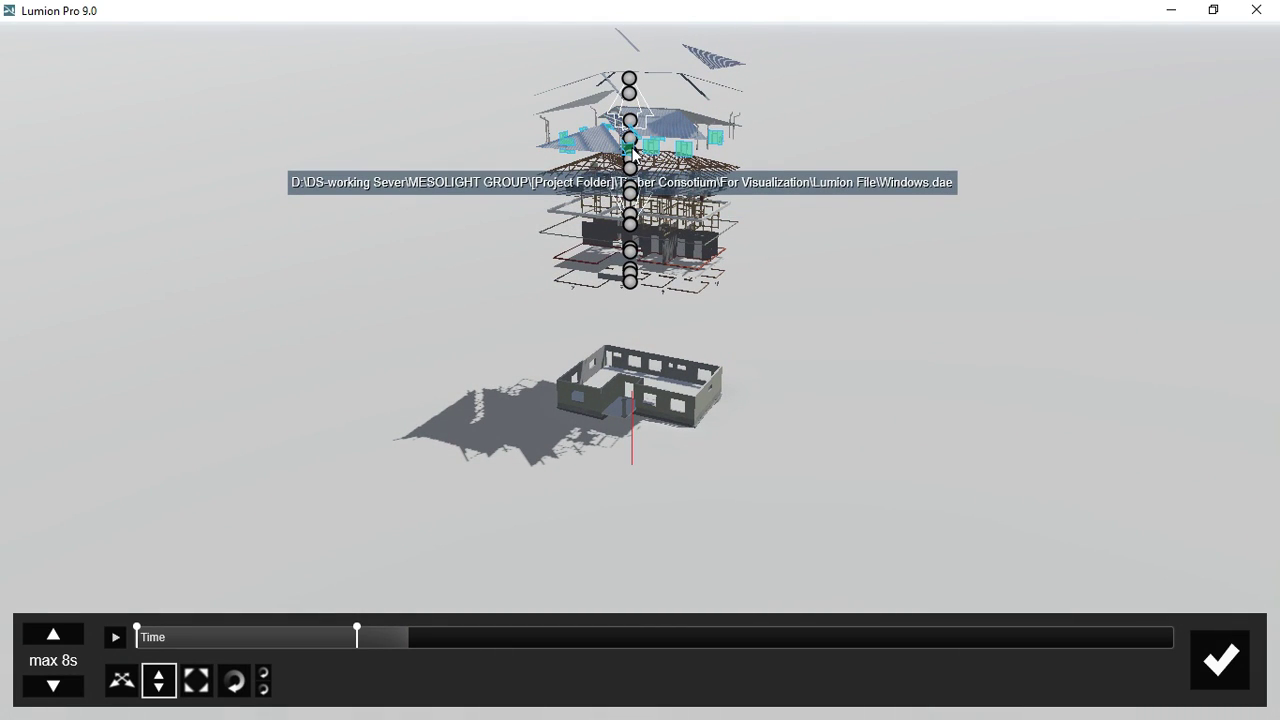
pyautogui.moveTo(632, 199); pyautogui.dragTo(634, 203)
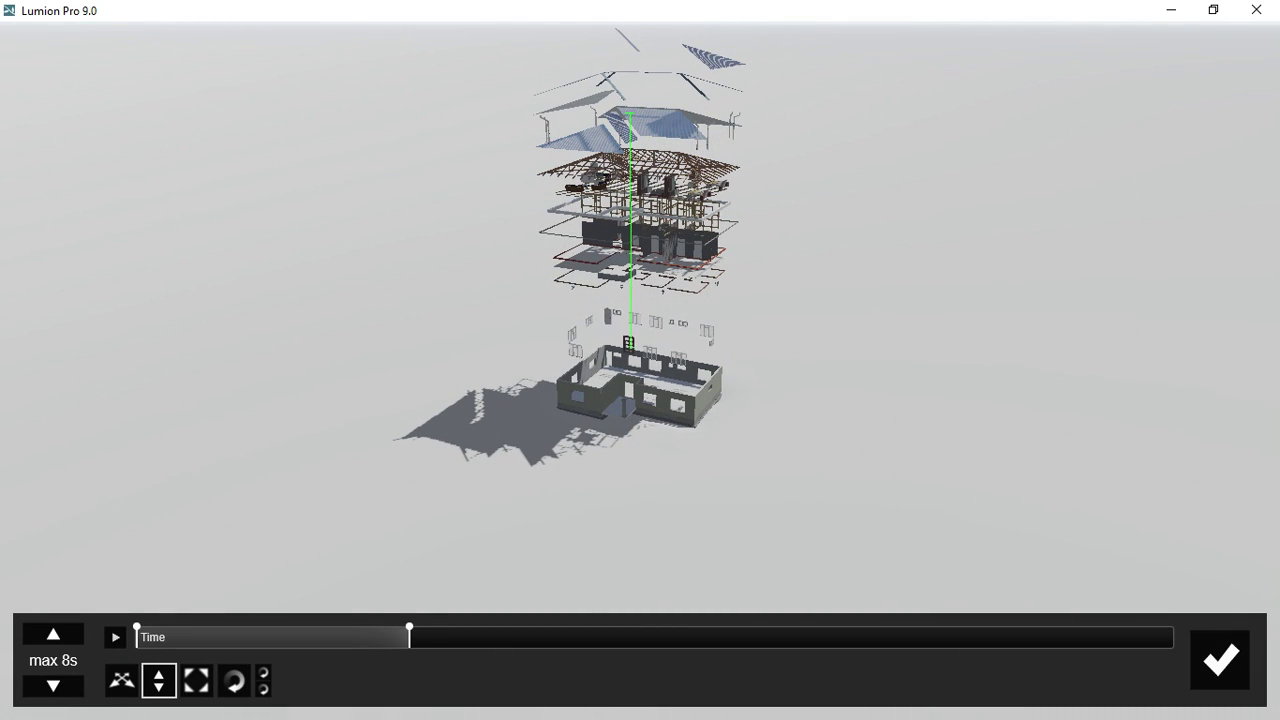
pyautogui.scroll(10, 585, 462)
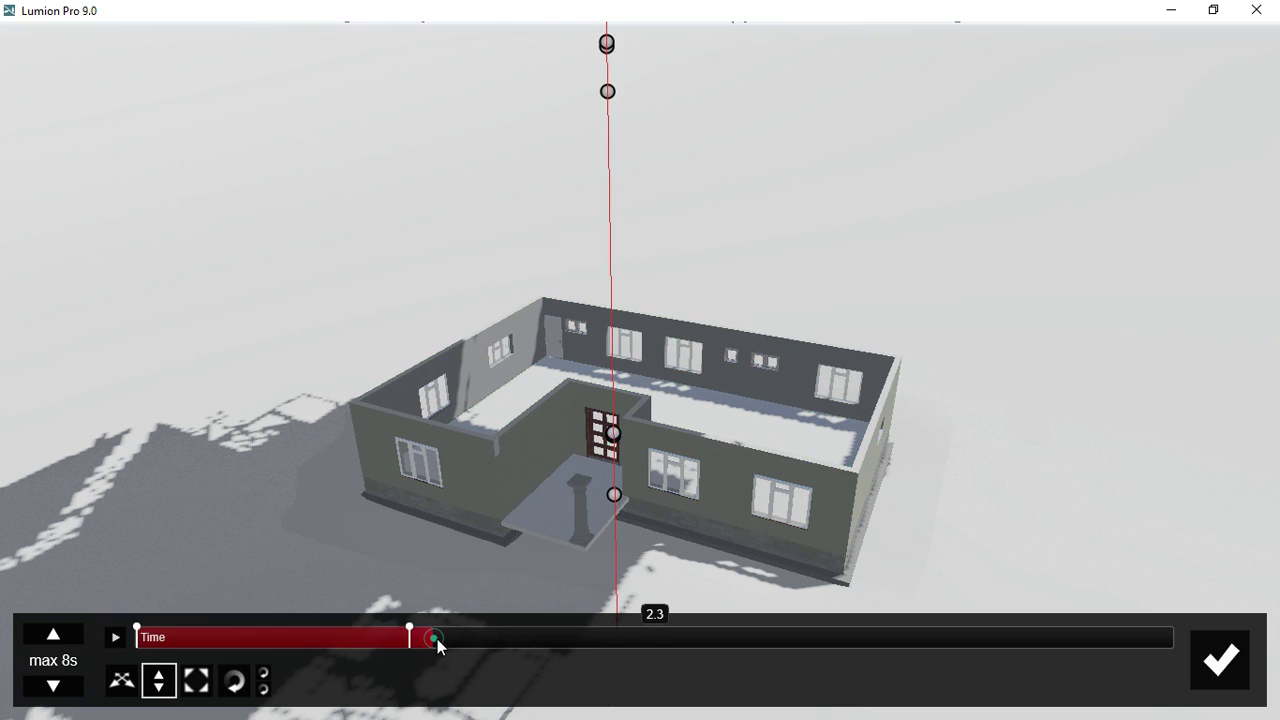
# Step: Advance the timeline a little further and lower the interior framing onto the floor slab inside the exterior walls
pyautogui.scroll(-10, 610, 445)
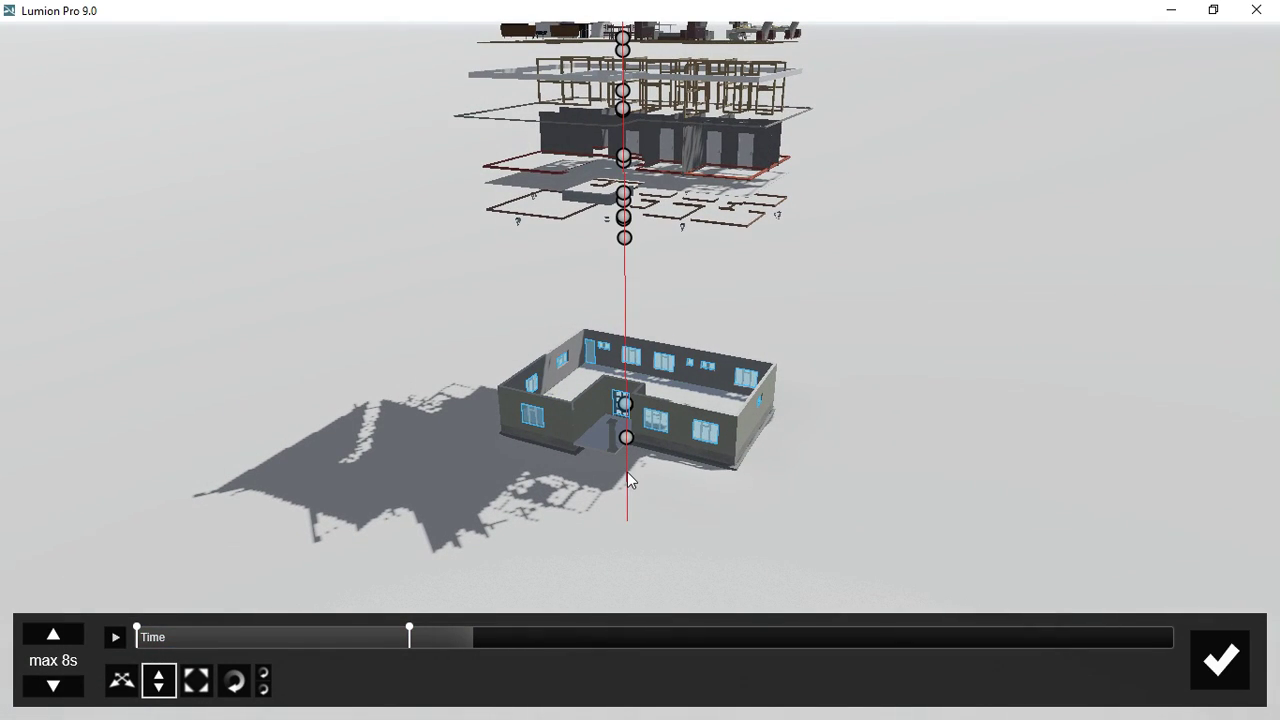
pyautogui.scroll(-2, 638, 425)
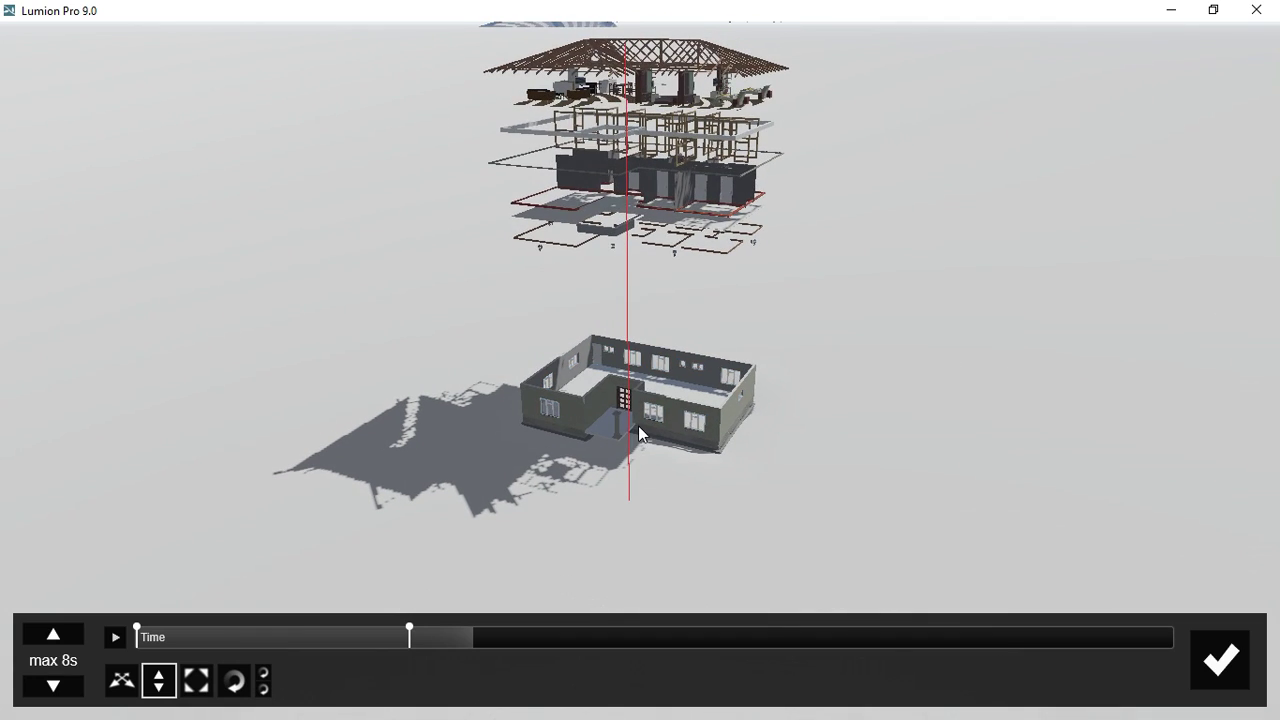
pyautogui.moveTo(627, 144); pyautogui.dragTo(628, 391)
pyautogui.scroll(5, 626, 472)
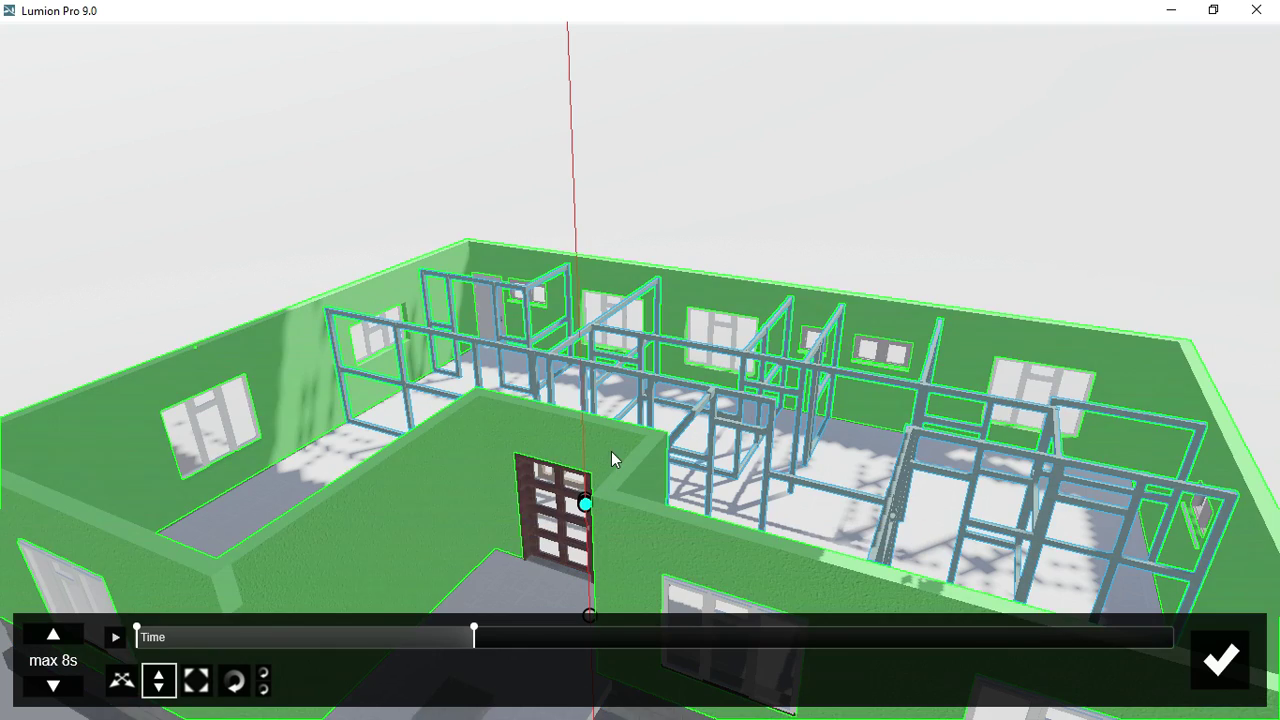
pyautogui.scroll(-5, 611, 455)
pyautogui.scroll(-5, 610, 466)
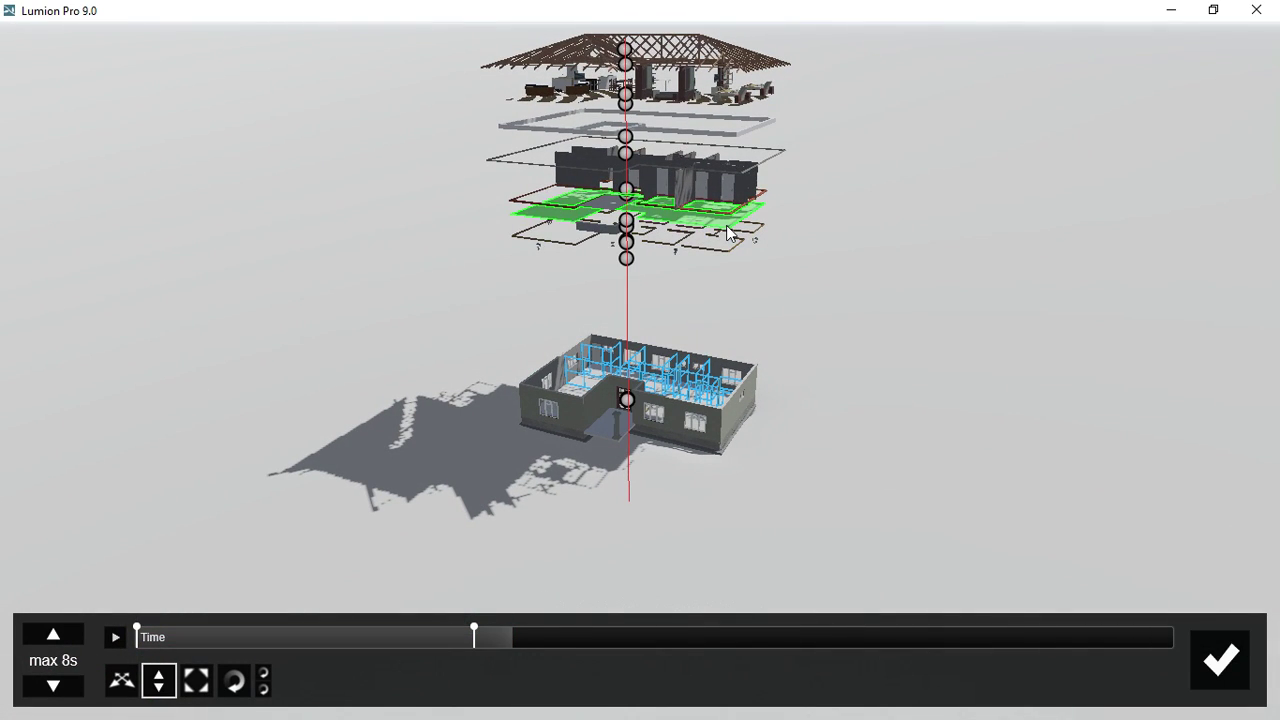
# Step: Advance the timeline slightly, lower the interior wall plaster into the house and raise the paving into place around the exterior walls
pyautogui.click(530, 635)
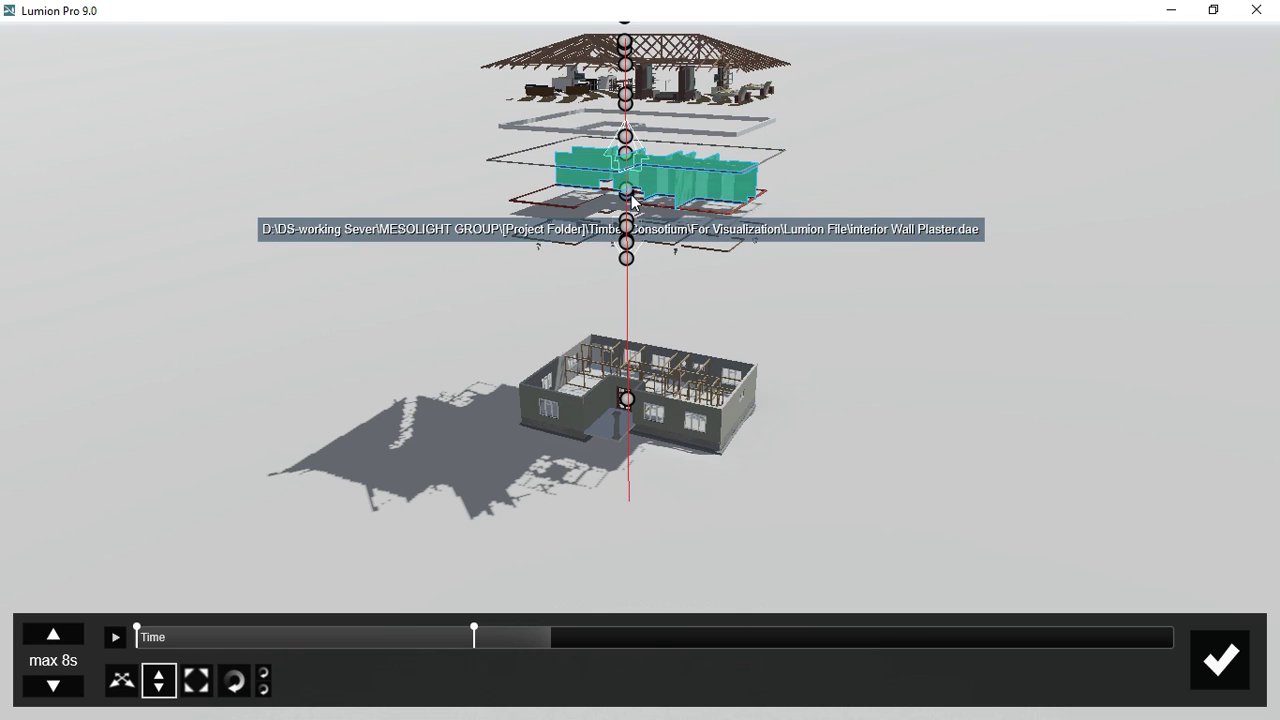
pyautogui.moveTo(630, 196); pyautogui.dragTo(629, 393)
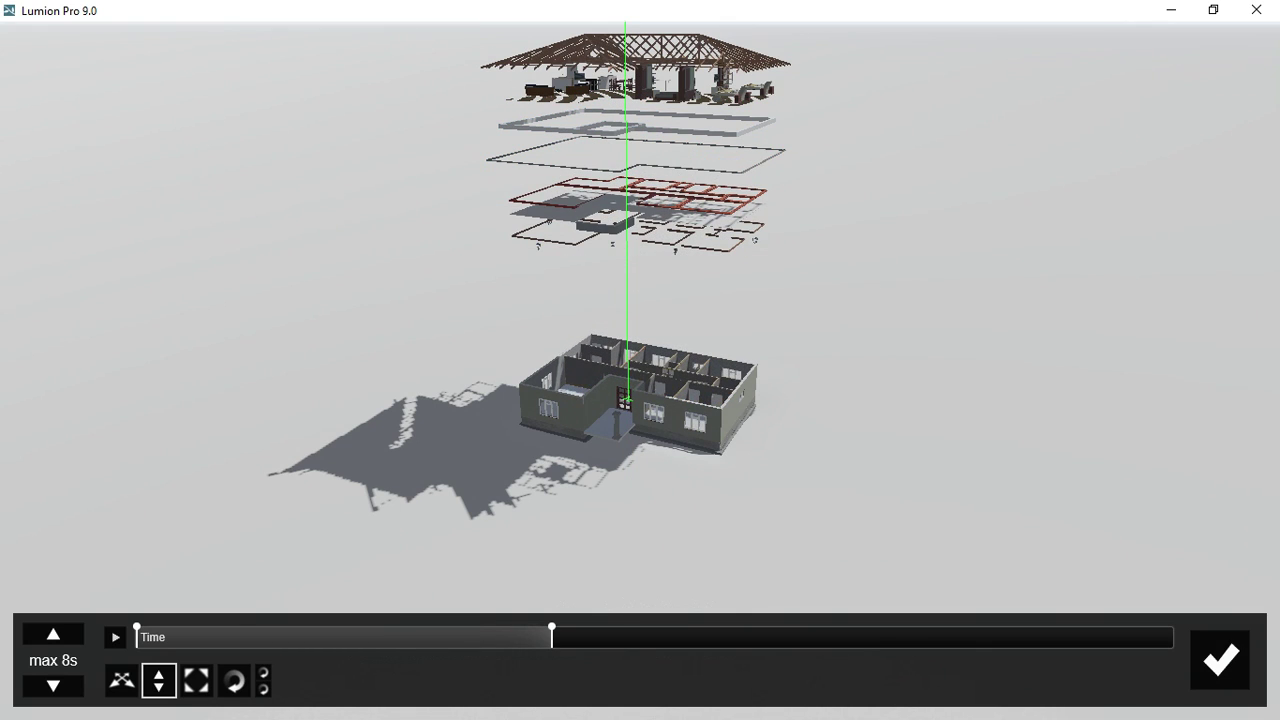
pyautogui.scroll(4, 613, 354)
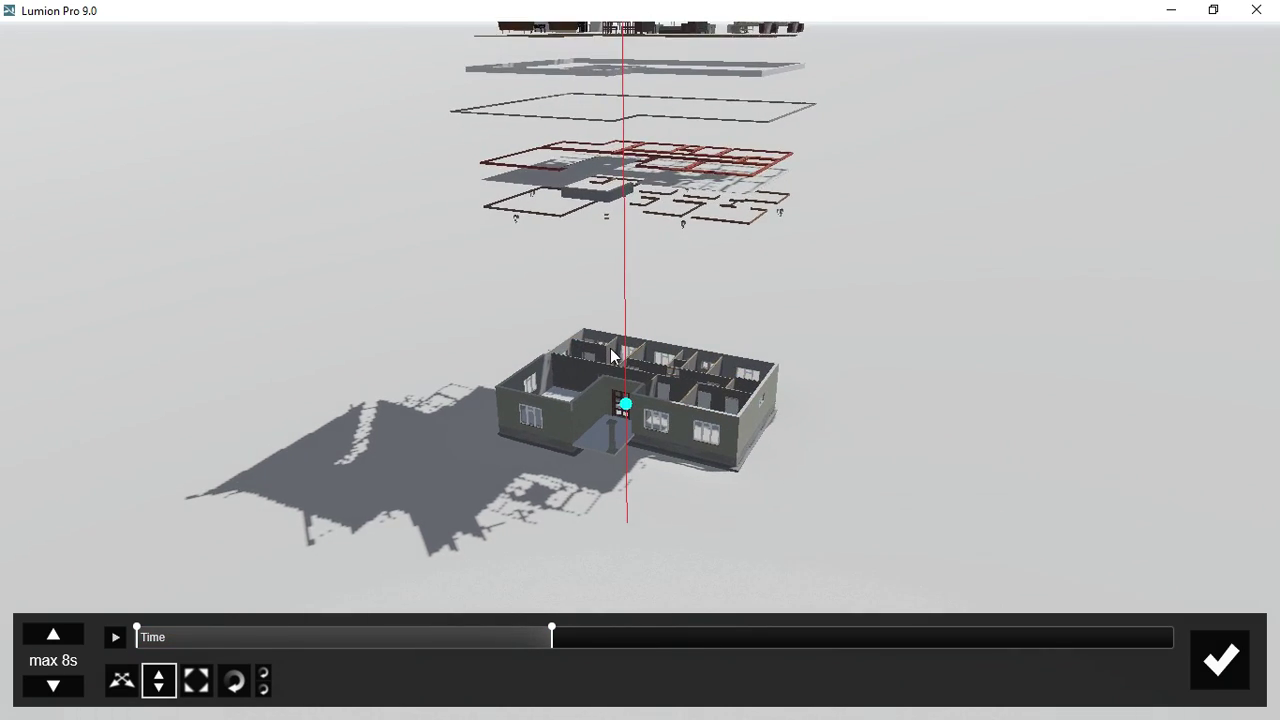
pyautogui.scroll(-2, 500, 535)
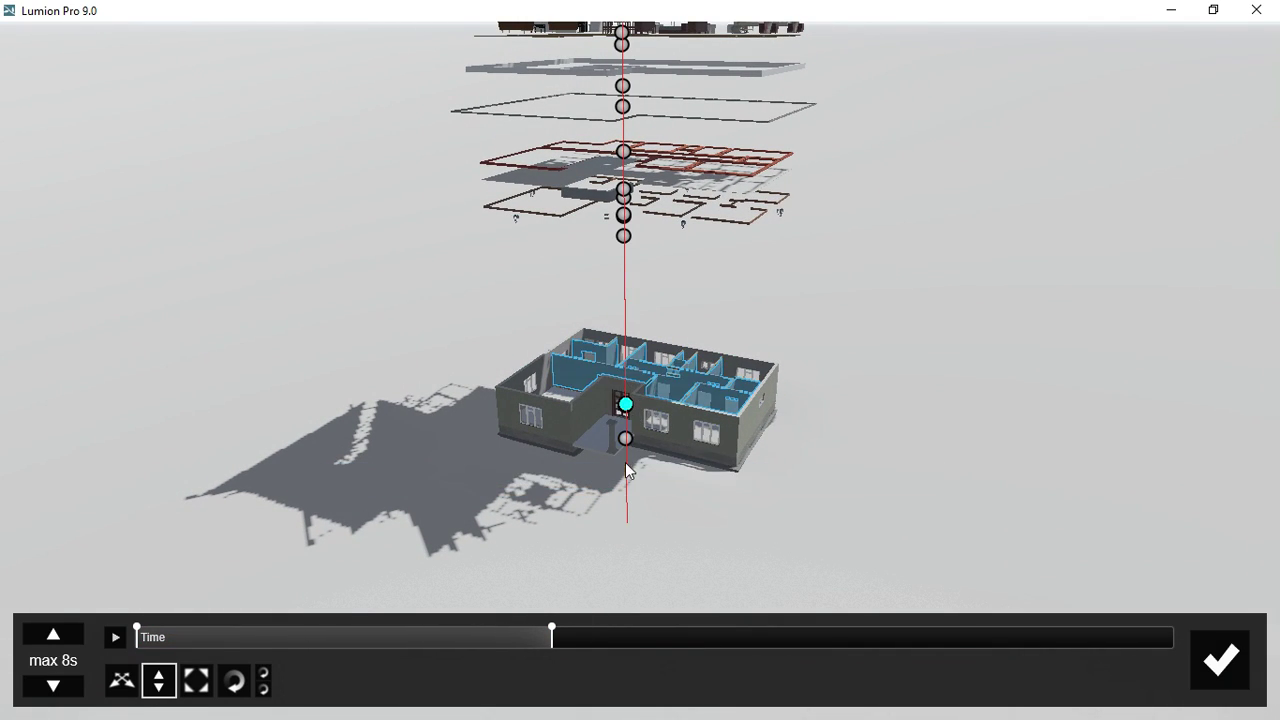
pyautogui.moveTo(626, 440); pyautogui.dragTo(627, 410)
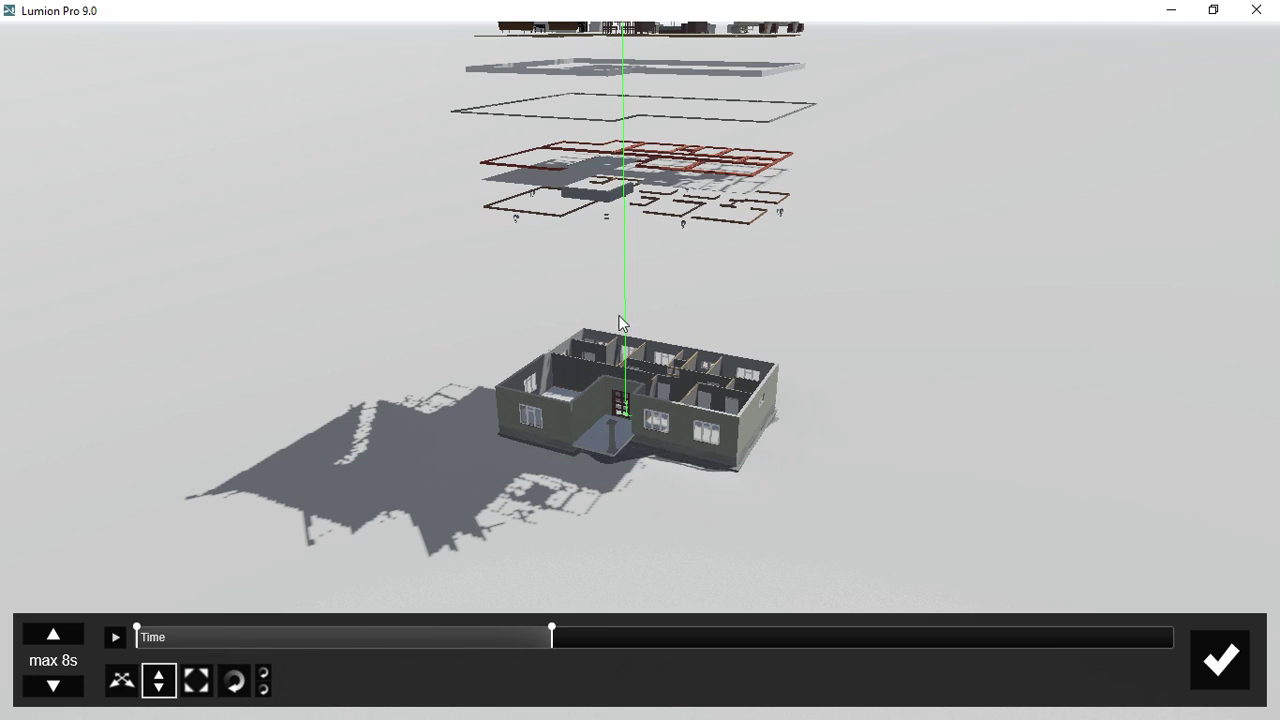
pyautogui.moveTo(619, 315); pyautogui.dragTo(616, 277)
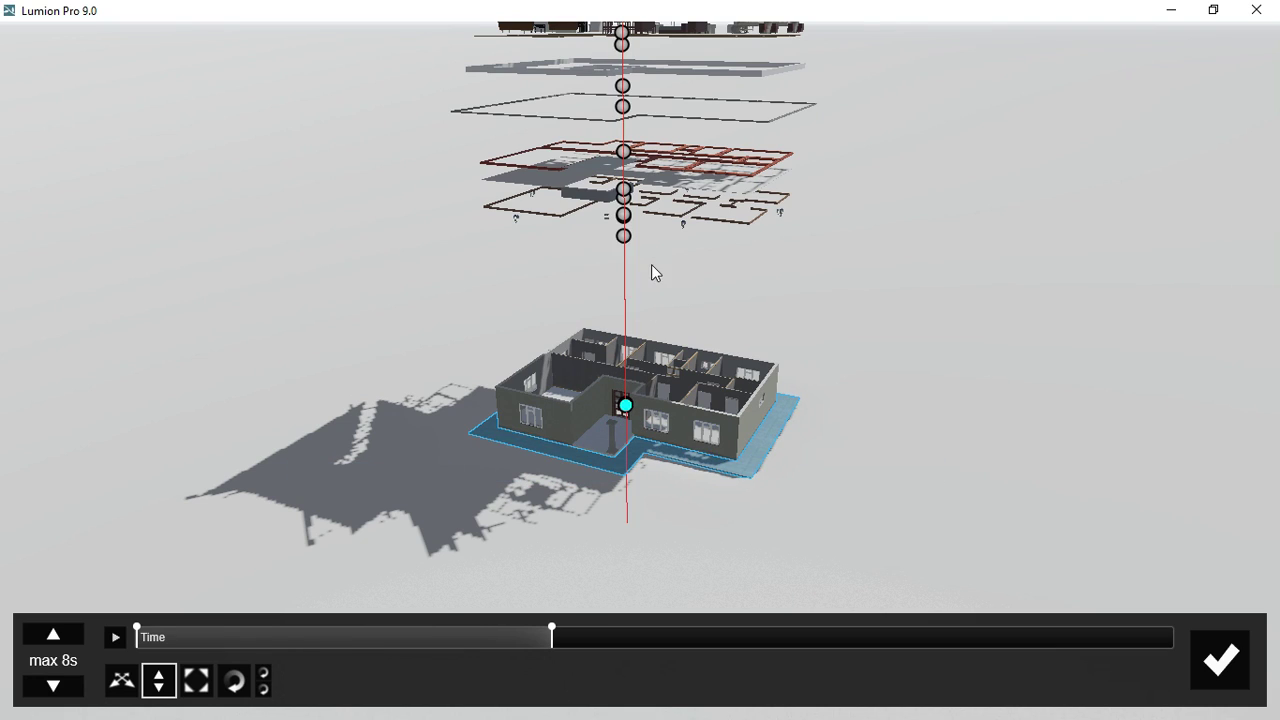
# Step: Advance the timeline further, bring the roof trusses partway down and lower the furniture into the rooms
pyautogui.moveTo(552, 645)
pyautogui.mouseDown()
pyautogui.moveTo(360, 638)
pyautogui.moveTo(558, 682)
pyautogui.mouseUp()
pyautogui.moveTo(583, 640); pyautogui.dragTo(619, 640)
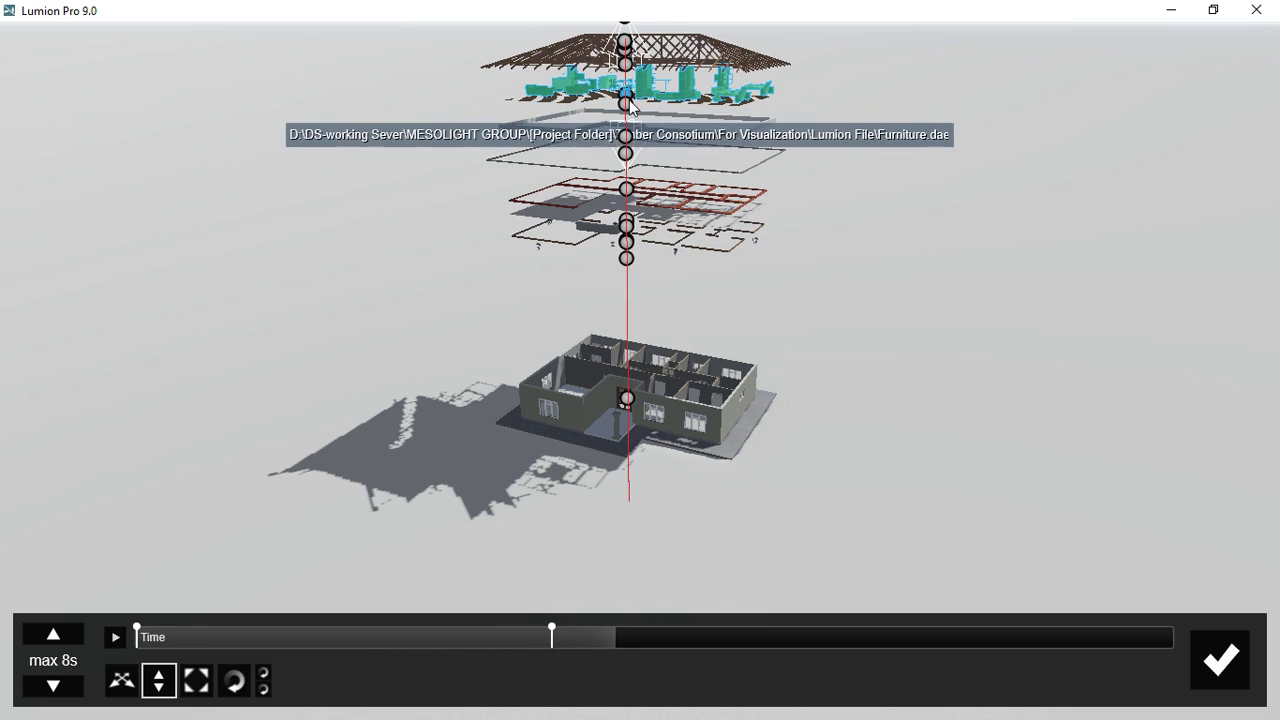
pyautogui.moveTo(625, 45); pyautogui.dragTo(580, 14)
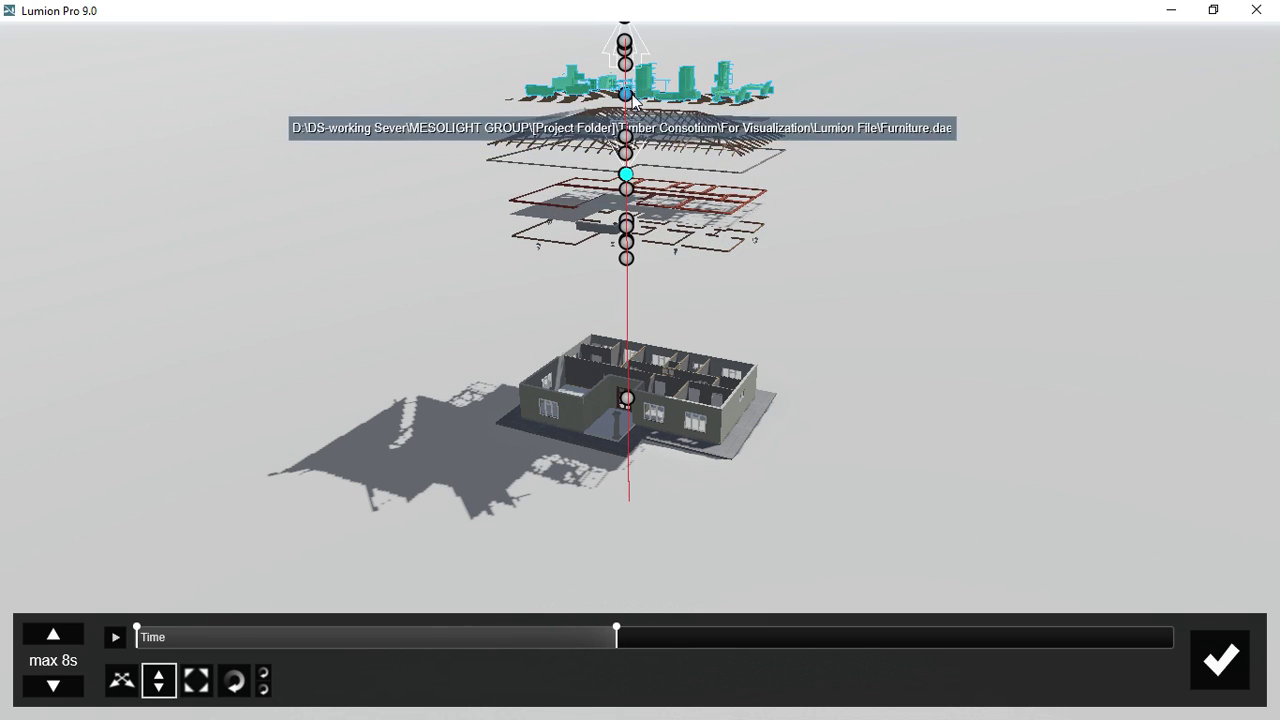
pyautogui.moveTo(632, 100); pyautogui.dragTo(626, 375)
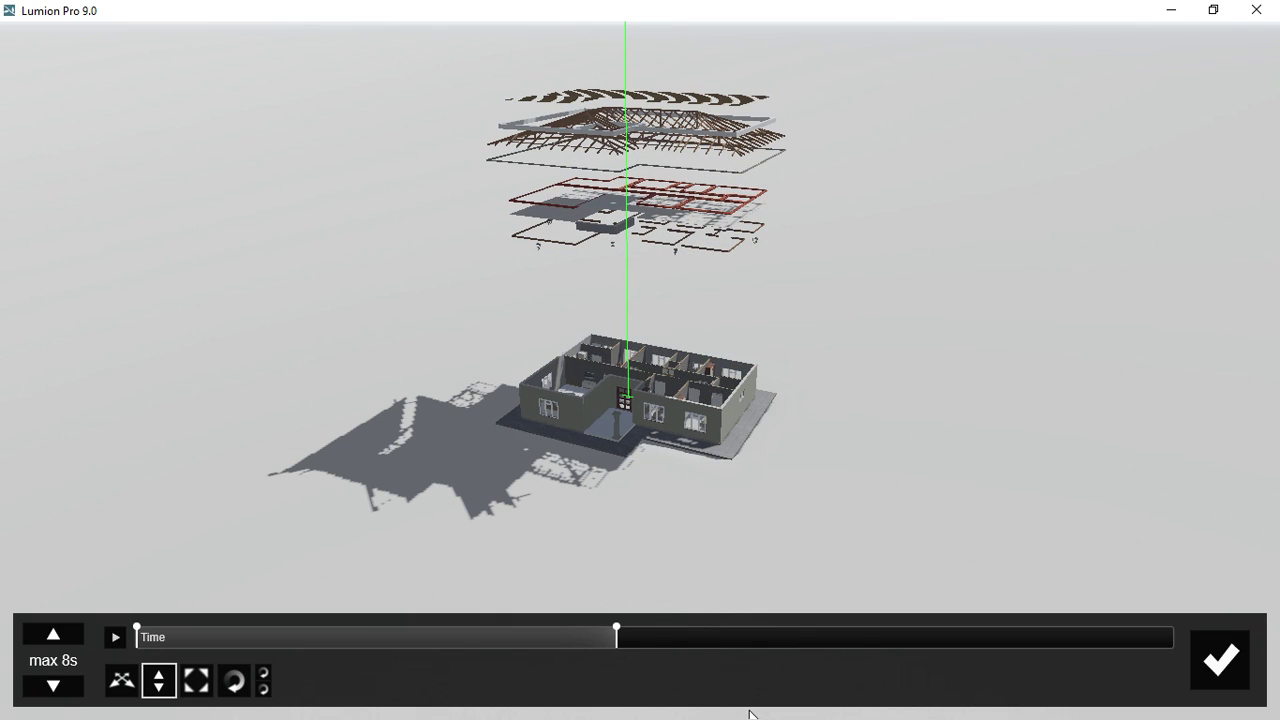
# Step: Lower the beam ring onto the exterior walls and patio, and bring the ceiling brandering partway down at the same timeline position
pyautogui.scroll(2, 589, 130)
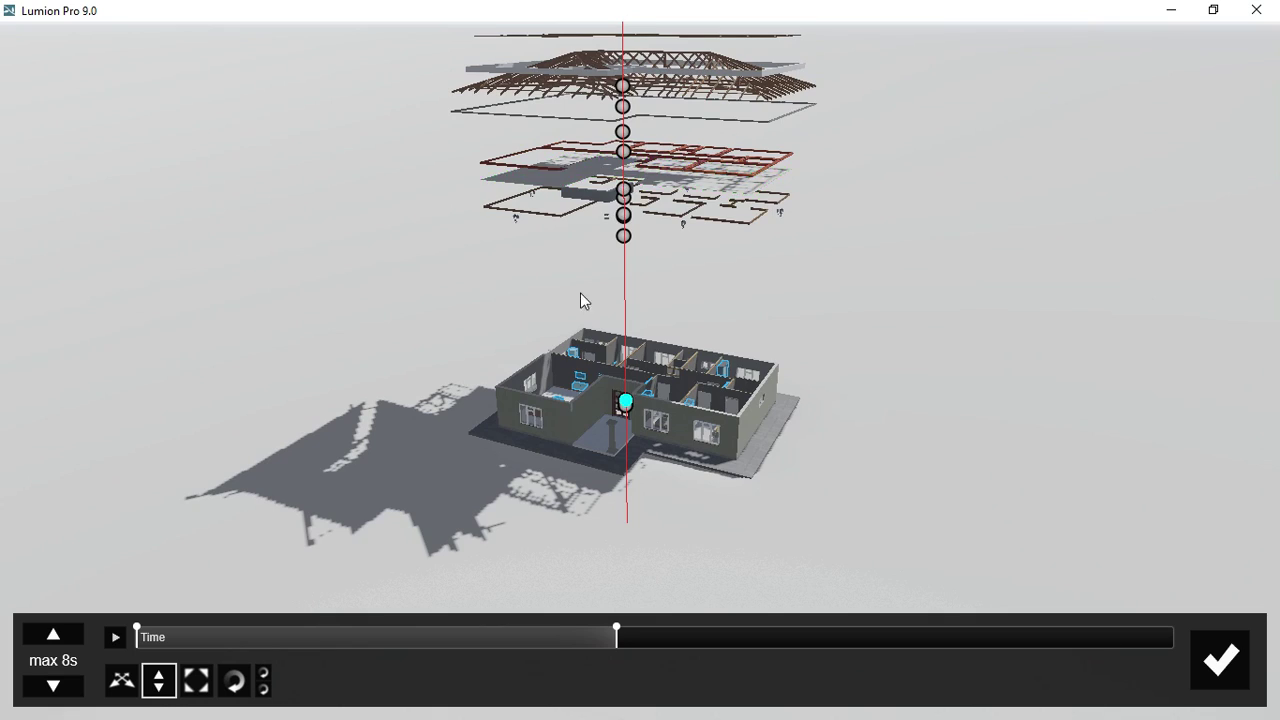
pyautogui.scroll(-1, 583, 292)
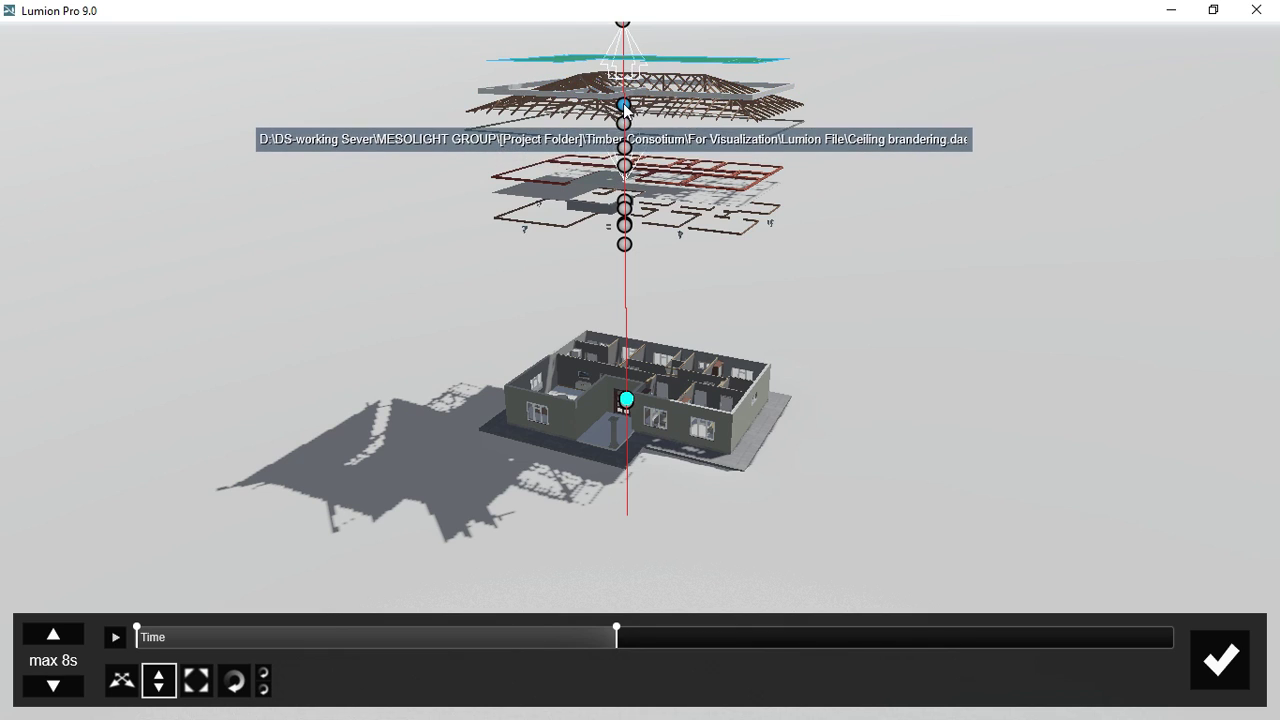
pyautogui.moveTo(624, 123); pyautogui.dragTo(627, 405)
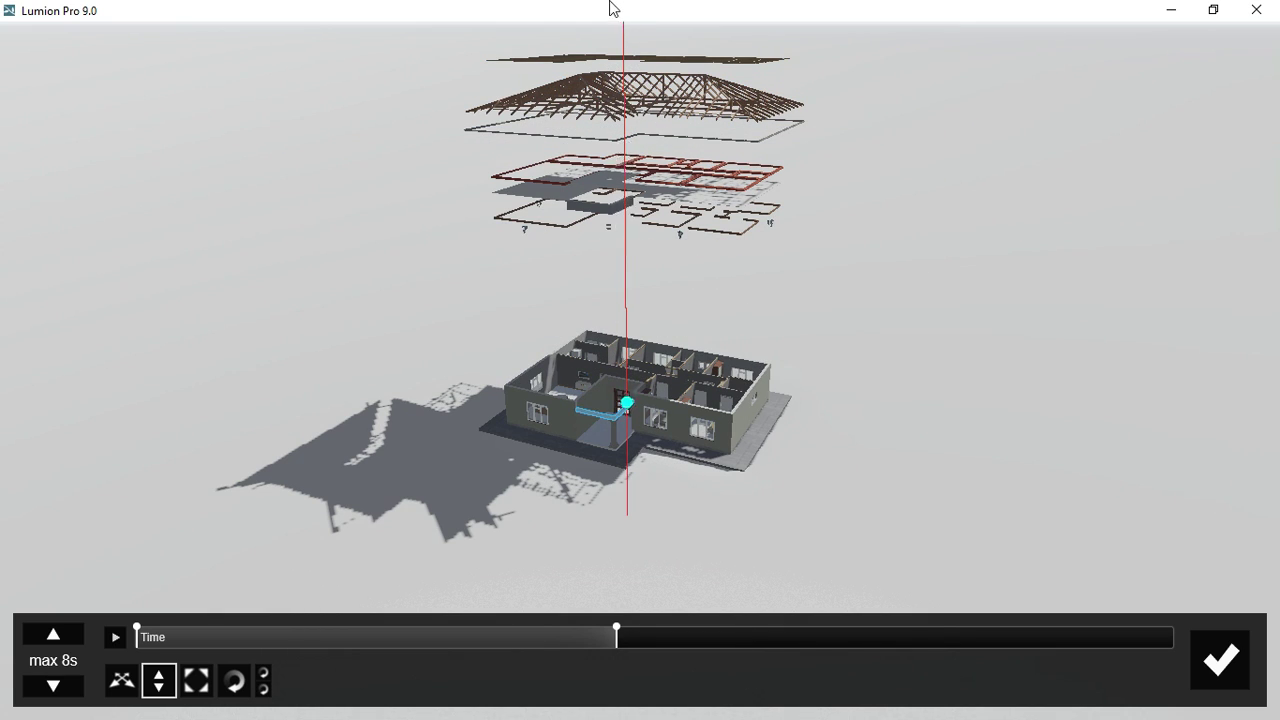
pyautogui.moveTo(626, 106); pyautogui.dragTo(630, 1)
# Step: Advance the timeline again and lower the ceiling and the light fixtures into place on the house
pyautogui.moveTo(500, 643); pyautogui.dragTo(525, 612)
pyautogui.moveTo(714, 599)
pyautogui.mouseDown()
pyautogui.moveTo(727, 599)
pyautogui.moveTo(694, 601)
pyautogui.mouseUp()
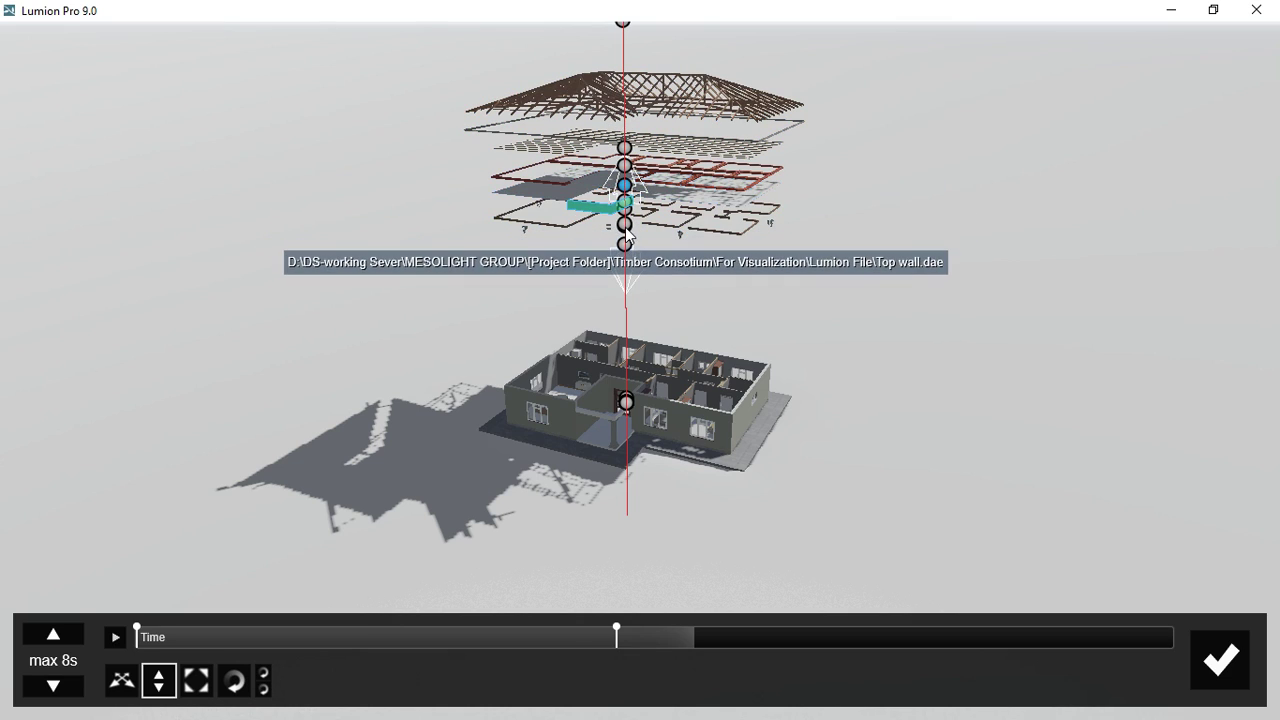
pyautogui.moveTo(624, 226); pyautogui.dragTo(626, 405)
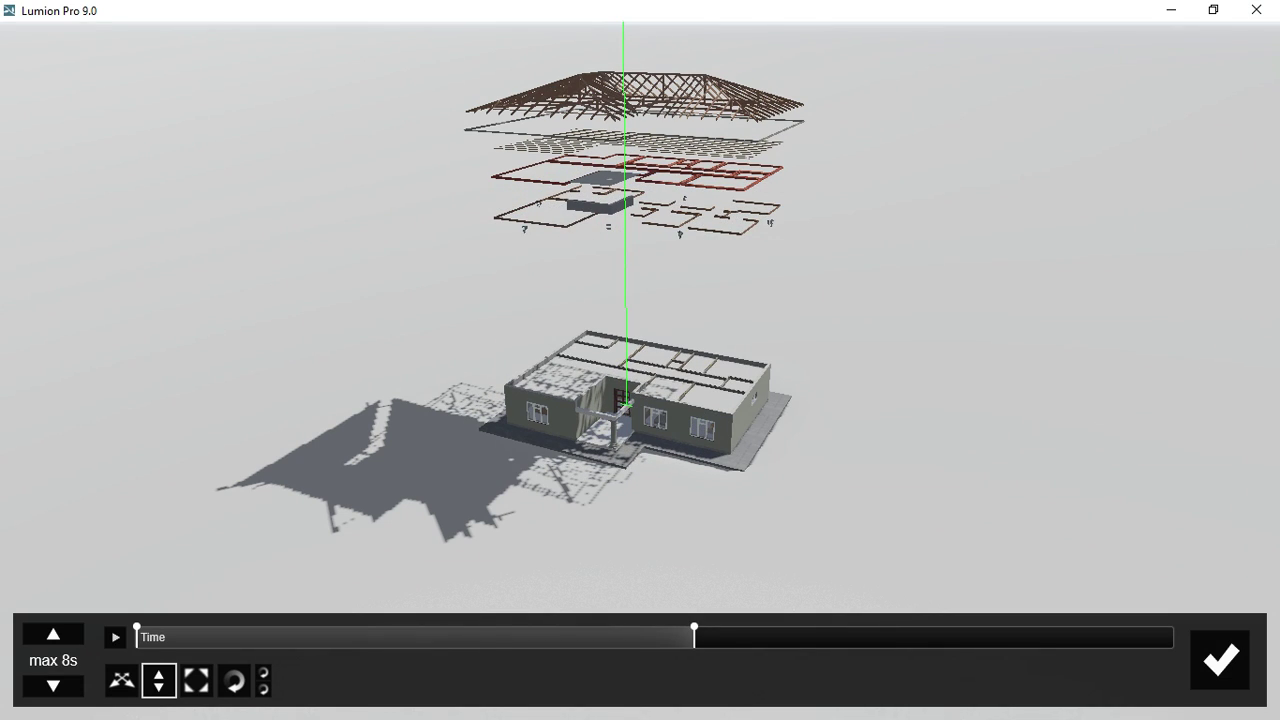
pyautogui.moveTo(701, 640)
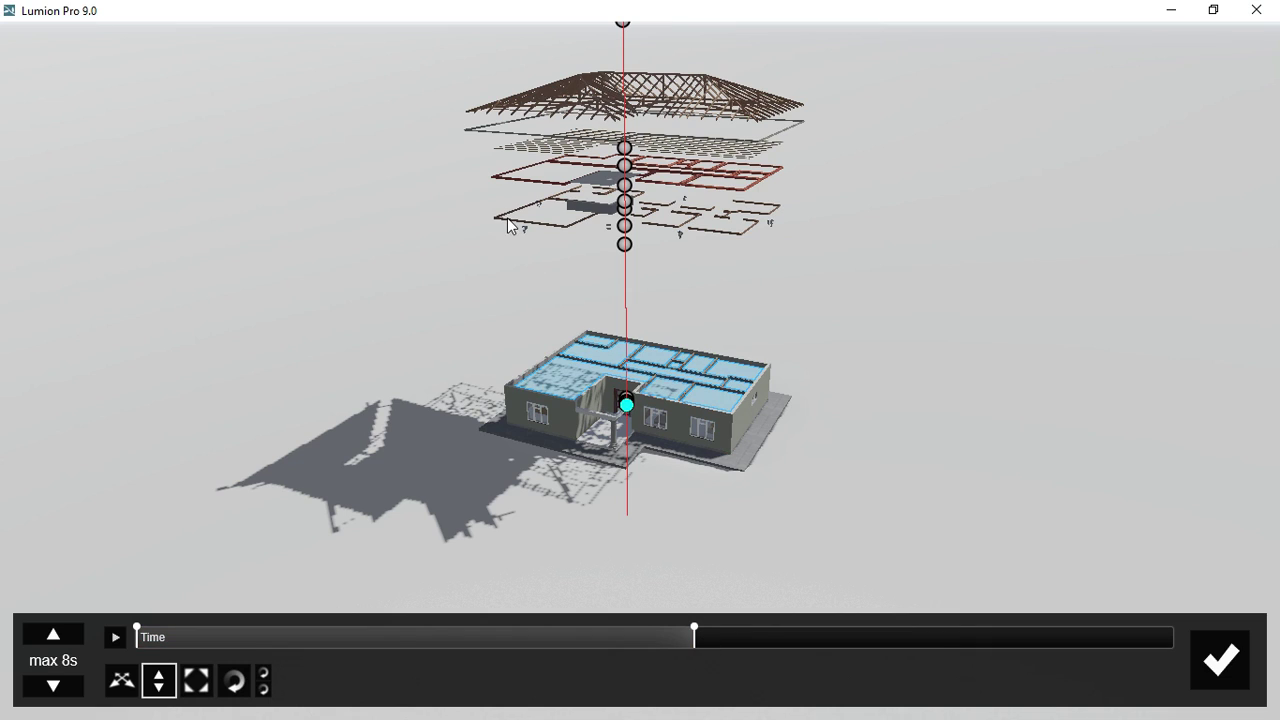
pyautogui.click(623, 248)
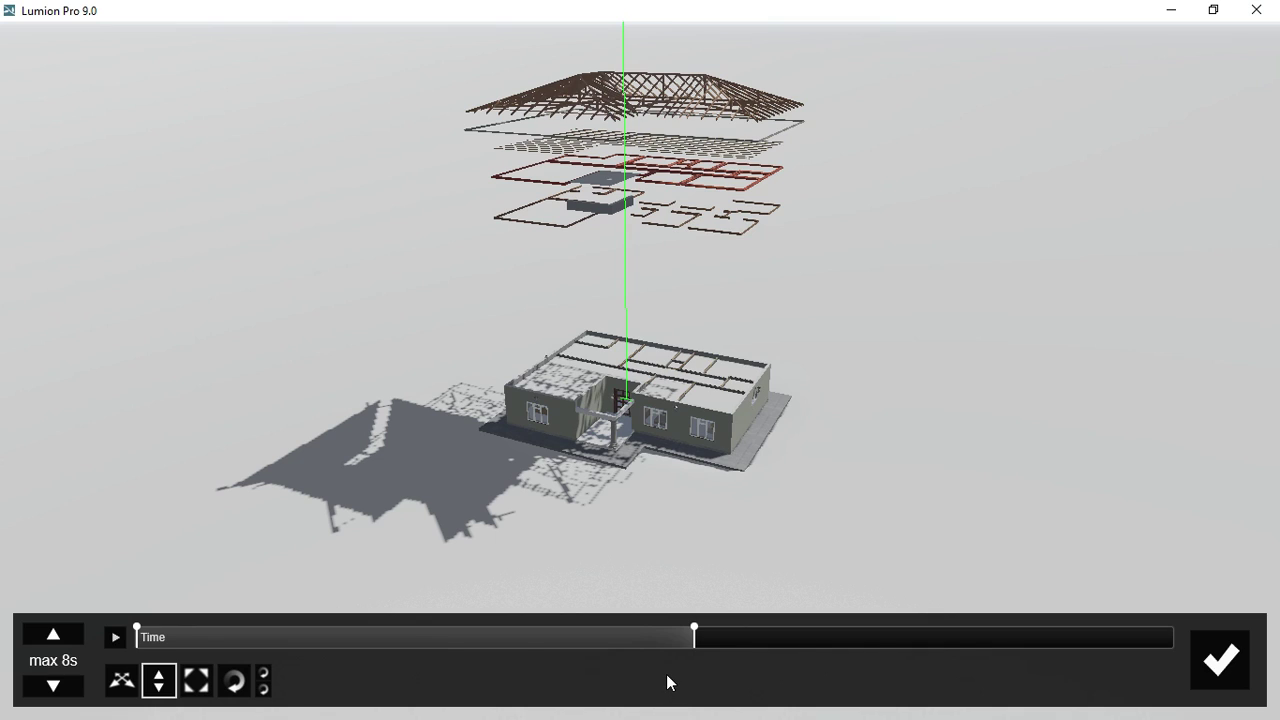
# Step: Lower the top wall, the timber wall plates and the ceiling brandering onto the house at successive timeline positions
pyautogui.moveTo(703, 638); pyautogui.dragTo(771, 640)
pyautogui.moveTo(624, 229); pyautogui.dragTo(627, 380)
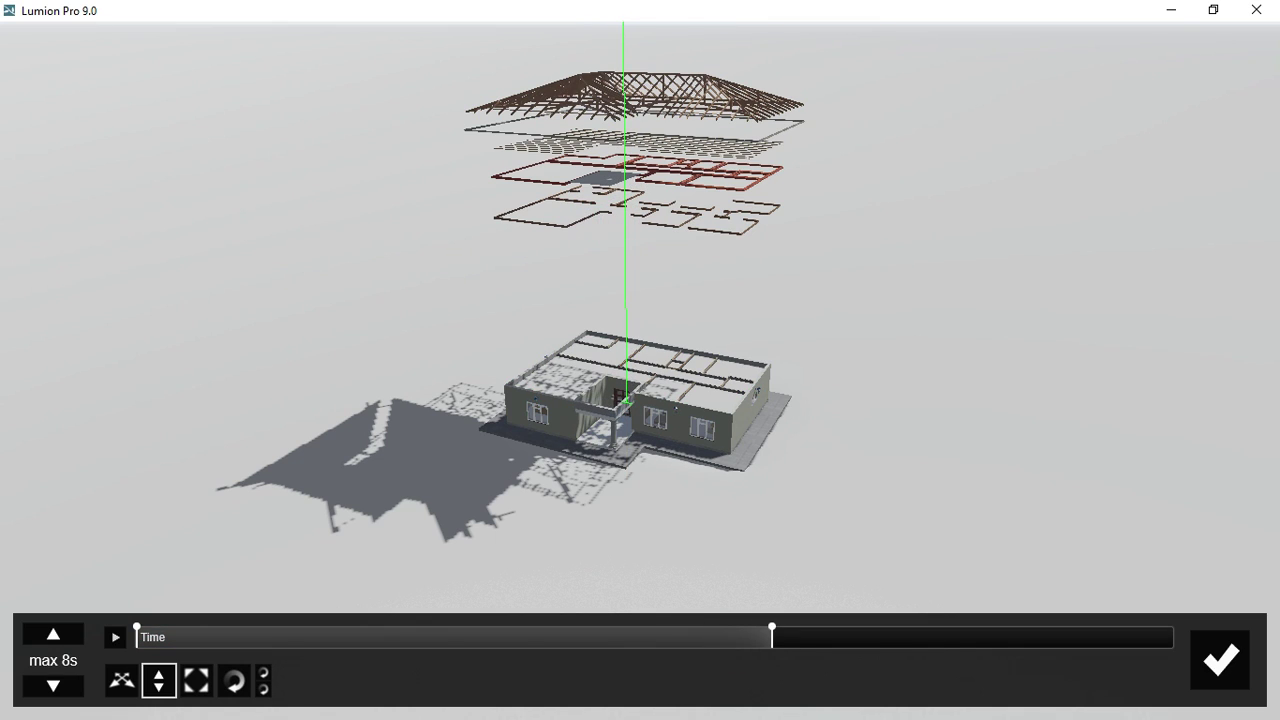
pyautogui.moveTo(625, 206); pyautogui.dragTo(627, 388)
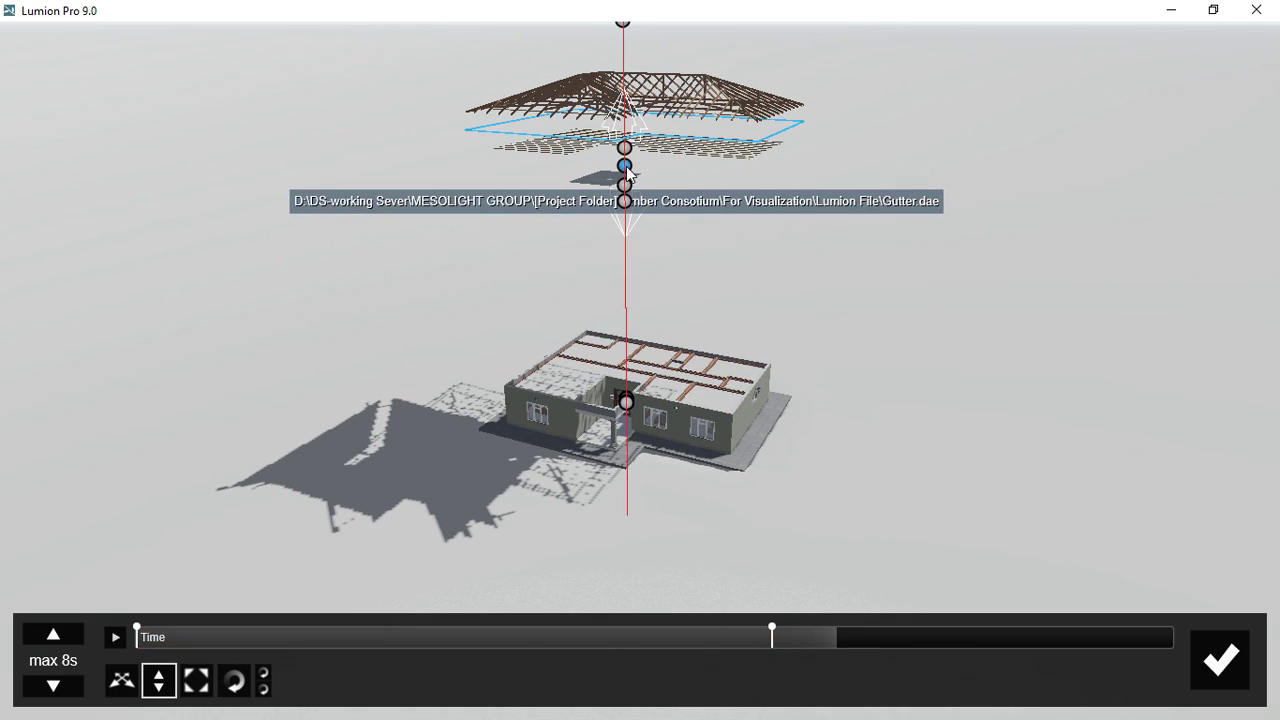
pyautogui.click(624, 201)
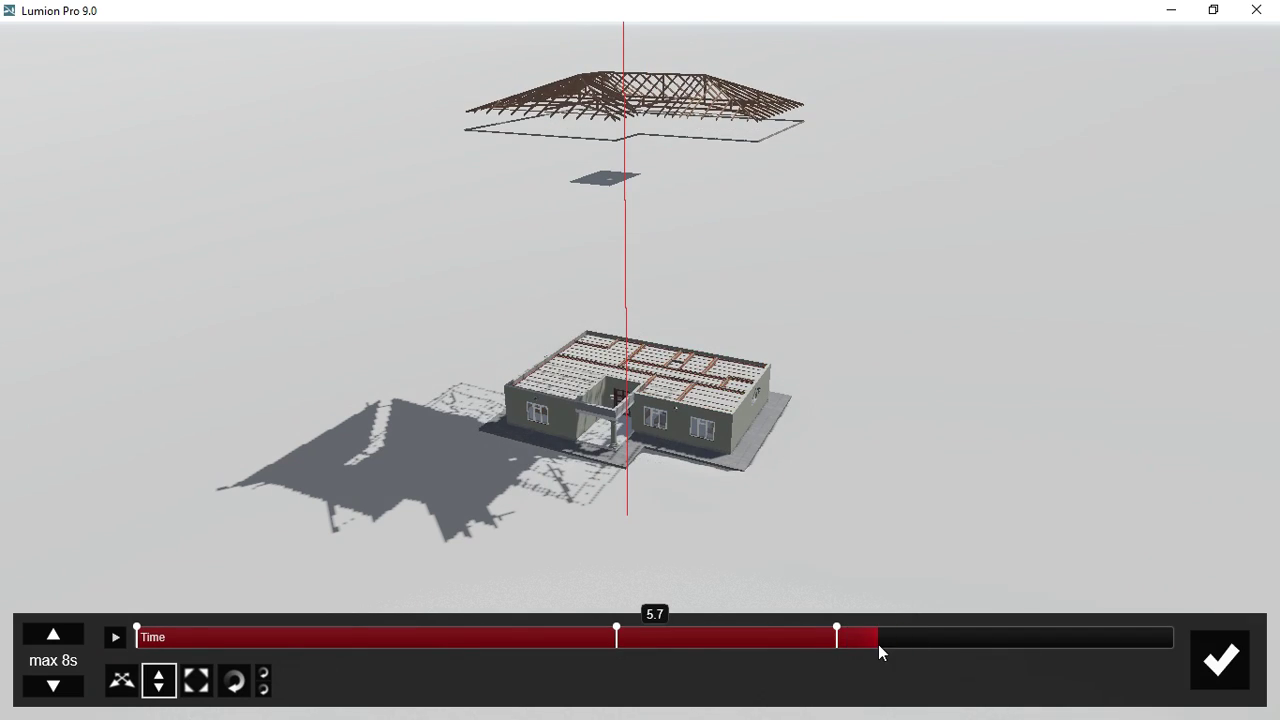
# Step: Lower the roof trusses onto the walls, and at a further timeline position lower the gutter to the eaves
pyautogui.click(623, 143)
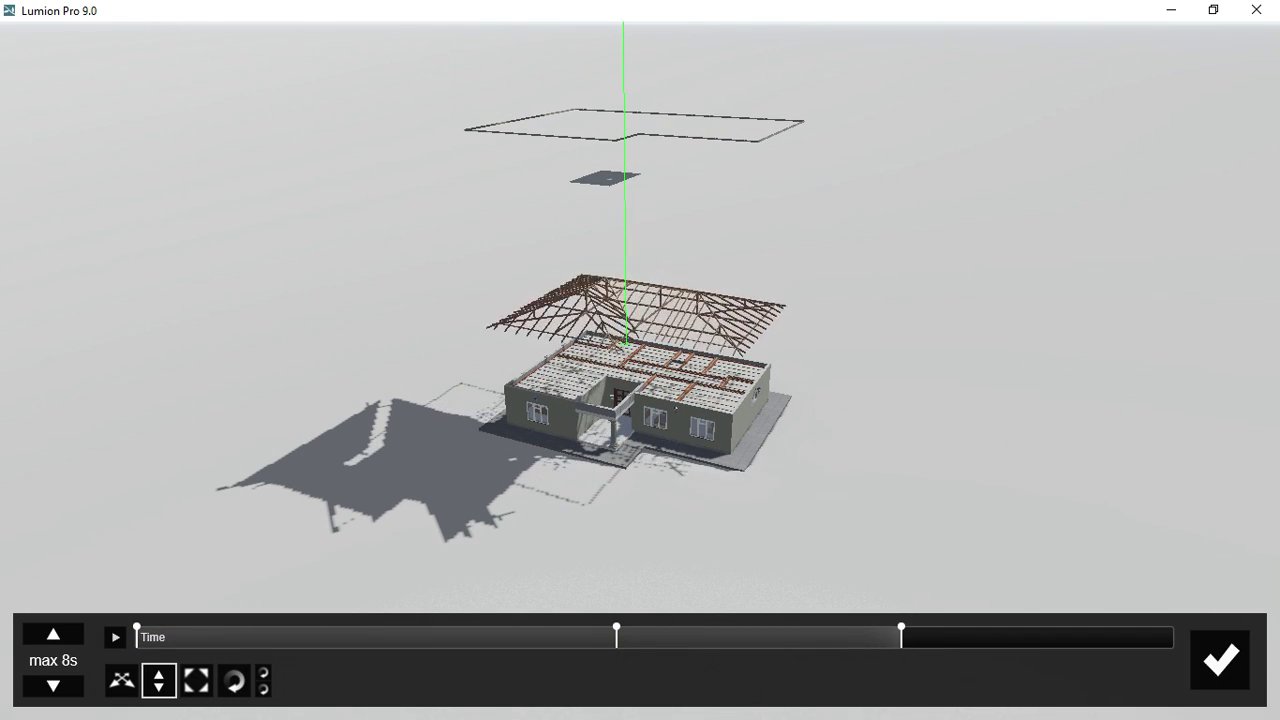
pyautogui.moveTo(626, 391); pyautogui.dragTo(626, 400)
pyautogui.click(965, 639)
pyautogui.scroll(-5, 528, 429)
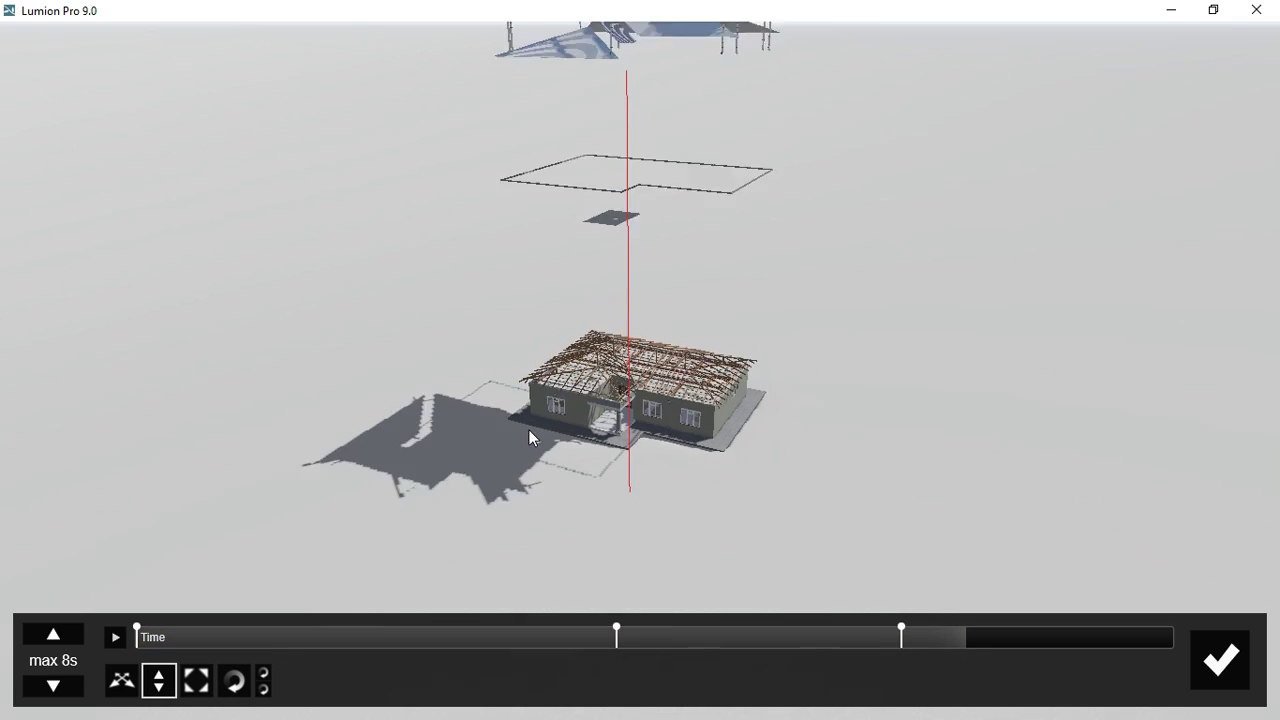
pyautogui.moveTo(630, 246); pyautogui.dragTo(631, 283)
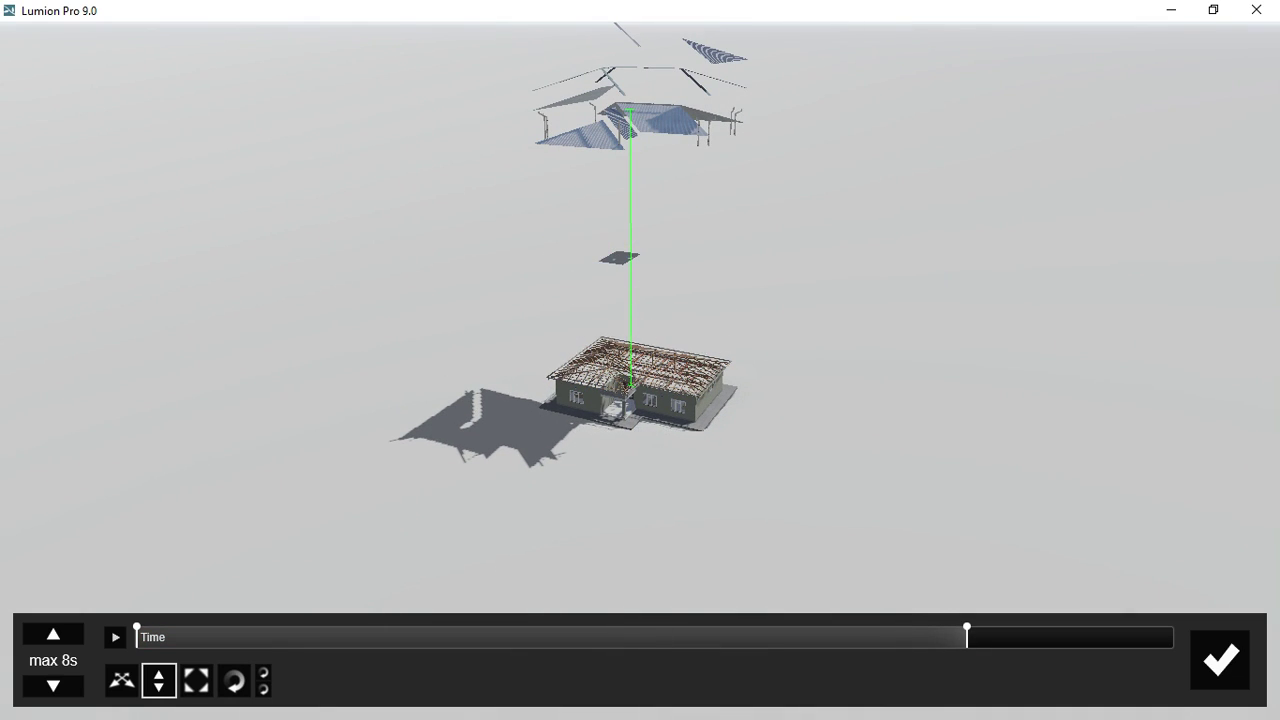
# Step: Lower the roof sheets one by one onto the trusses, advancing the timeline by a small increment for each
pyautogui.click(619, 138)
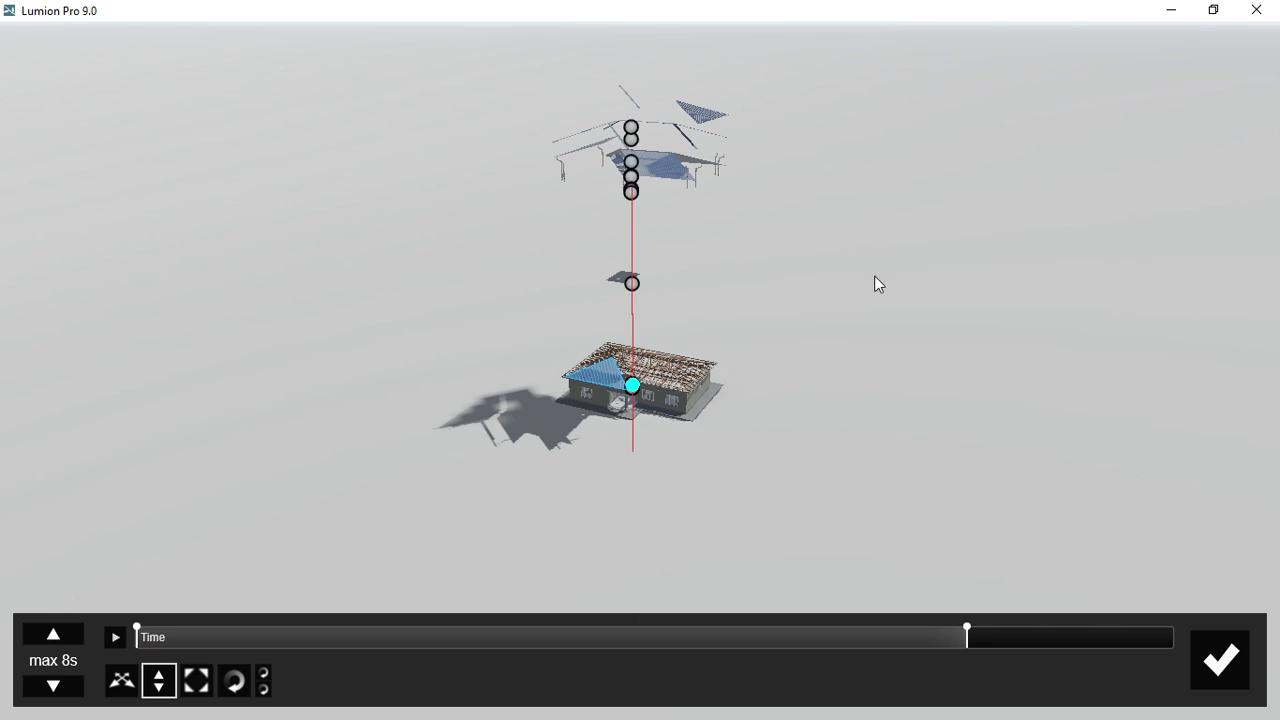
pyautogui.click(990, 638)
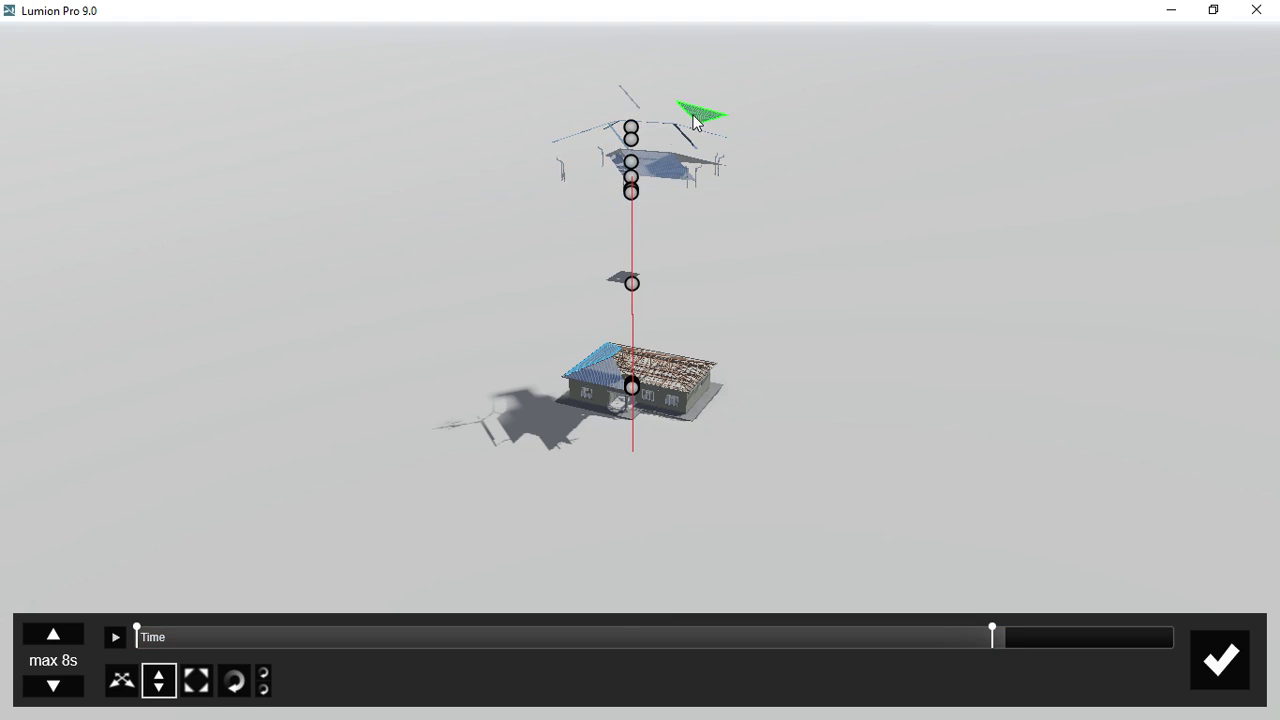
pyautogui.click(1061, 639)
pyautogui.moveTo(632, 190); pyautogui.dragTo(632, 325)
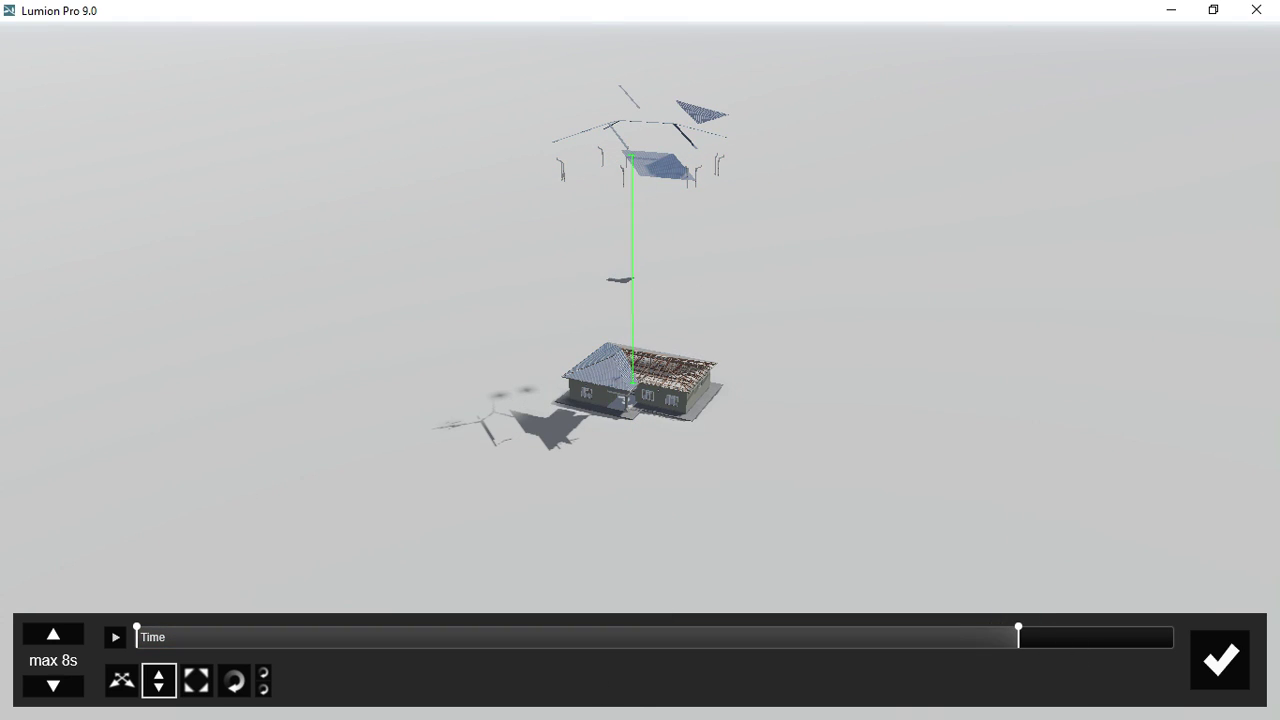
pyautogui.click(1031, 638)
pyautogui.click(631, 185)
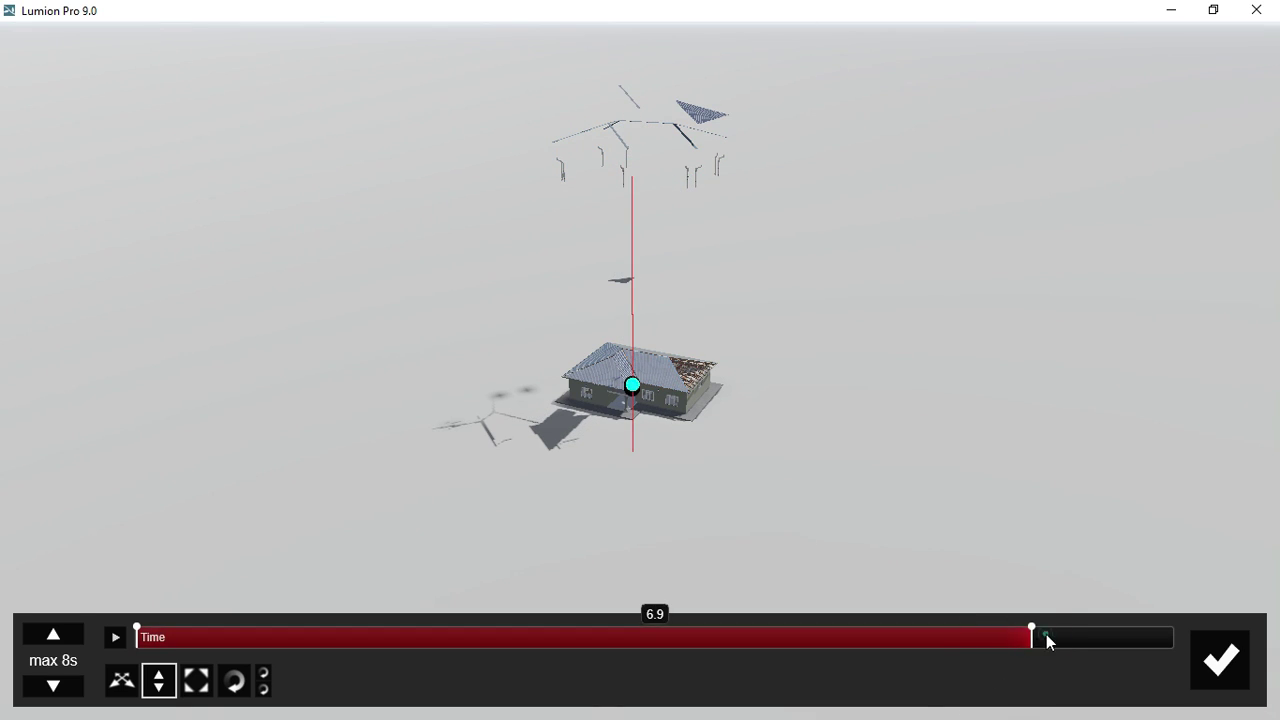
pyautogui.click(1045, 638)
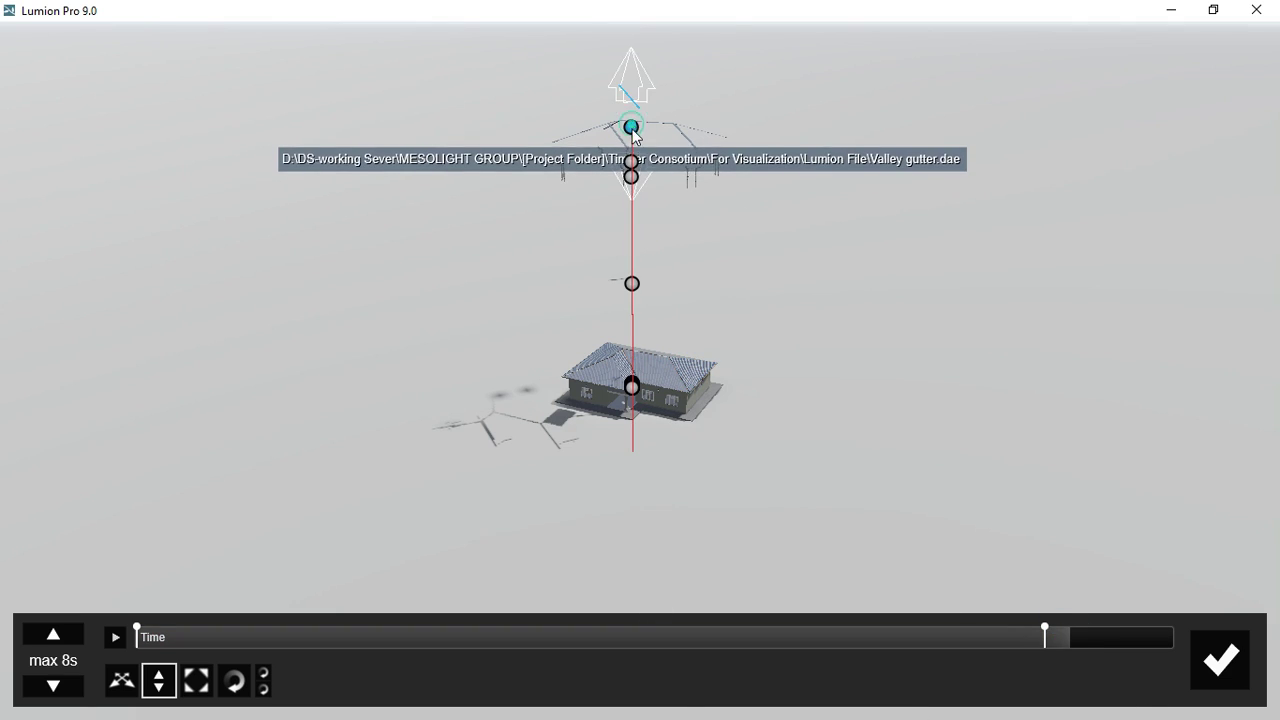
# Step: Near the timeline's end, lower the valley gutter, the ridge caps and the downpipes onto the finished roof and walls
pyautogui.click(629, 126)
pyautogui.scroll(6, 640, 447)
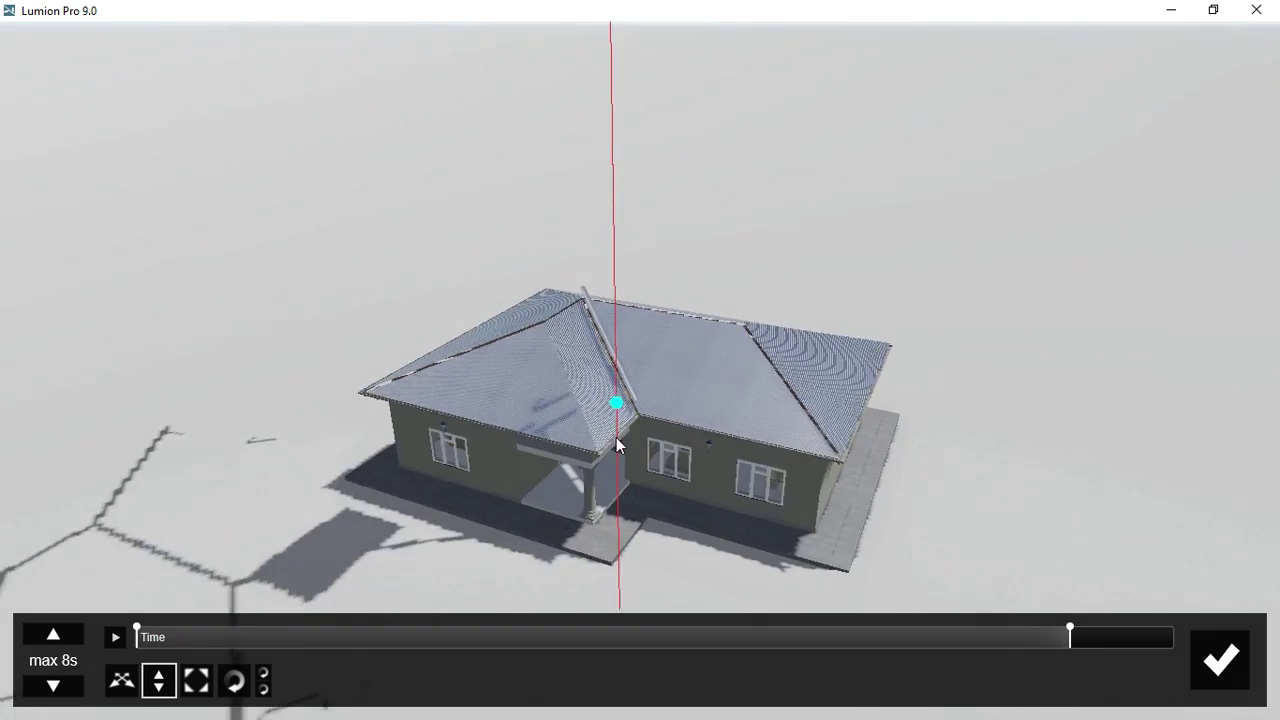
pyautogui.moveTo(588, 444); pyautogui.dragTo(590, 484)
pyautogui.scroll(-15, 591, 490)
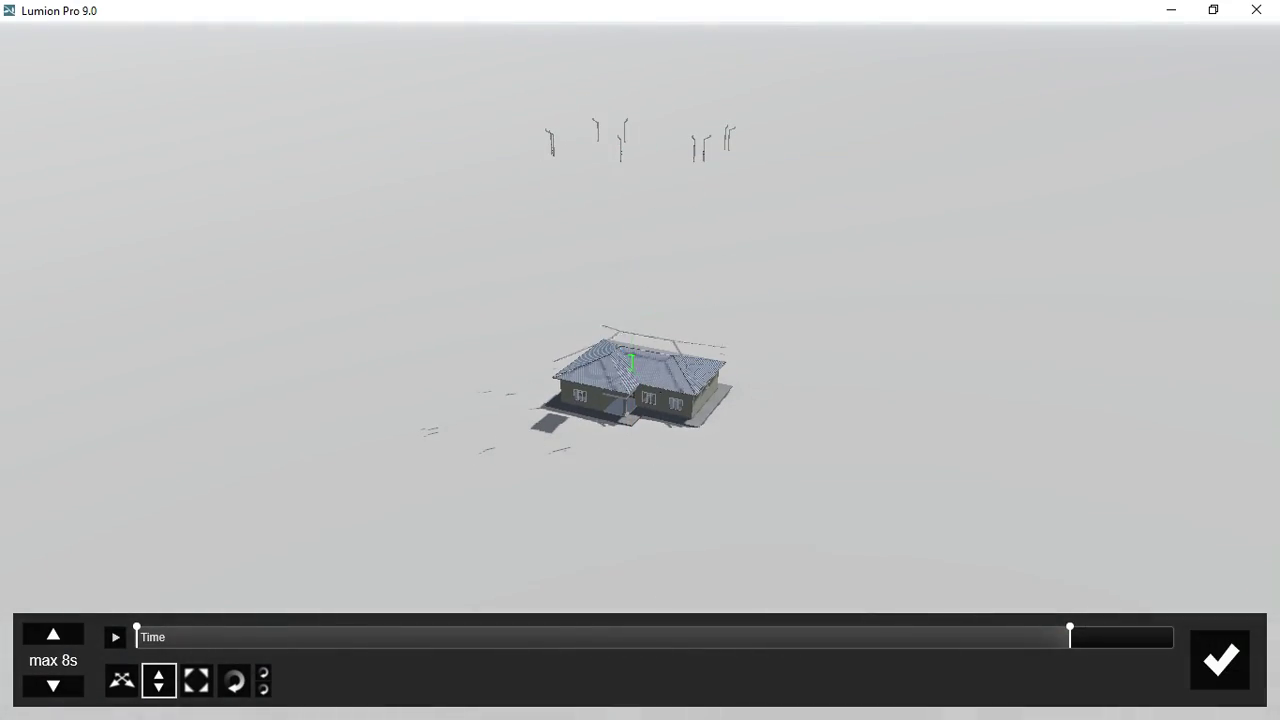
pyautogui.scroll(5, 603, 429)
pyautogui.scroll(-4, 600, 459)
pyautogui.scroll(6, 629, 457)
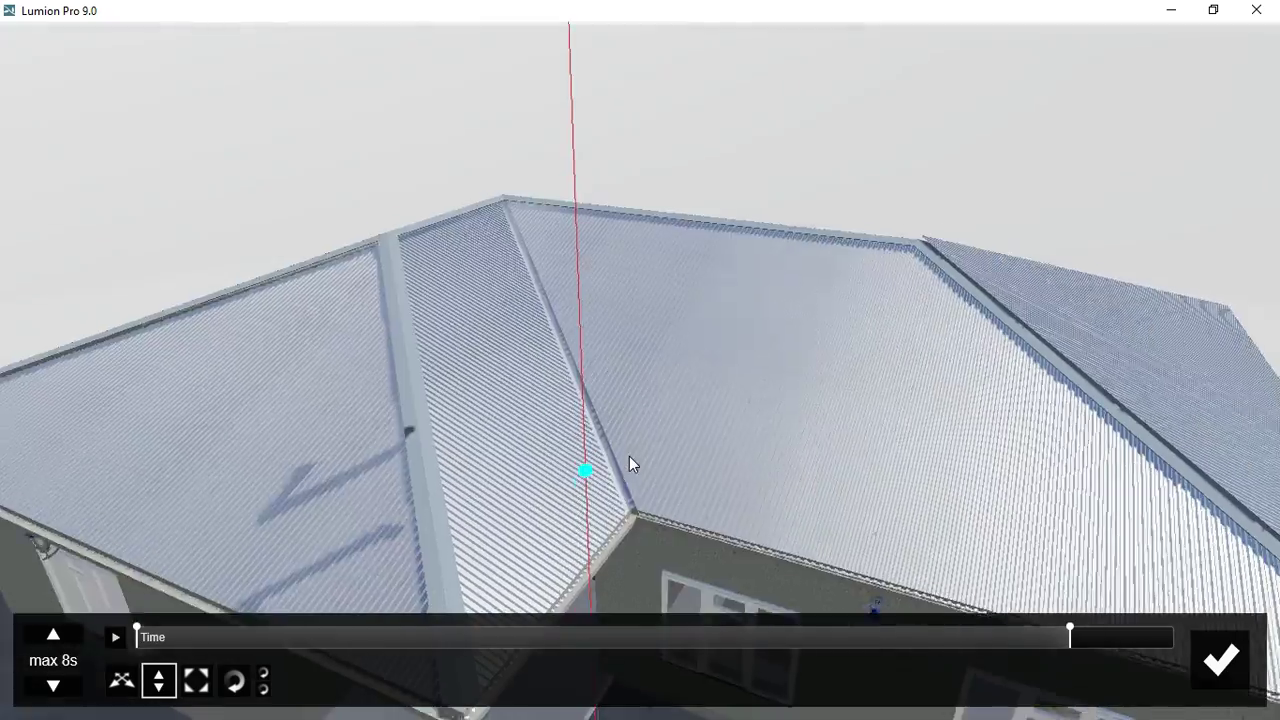
pyautogui.scroll(-4, 629, 456)
pyautogui.scroll(2, 621, 353)
pyautogui.scroll(3, 622, 344)
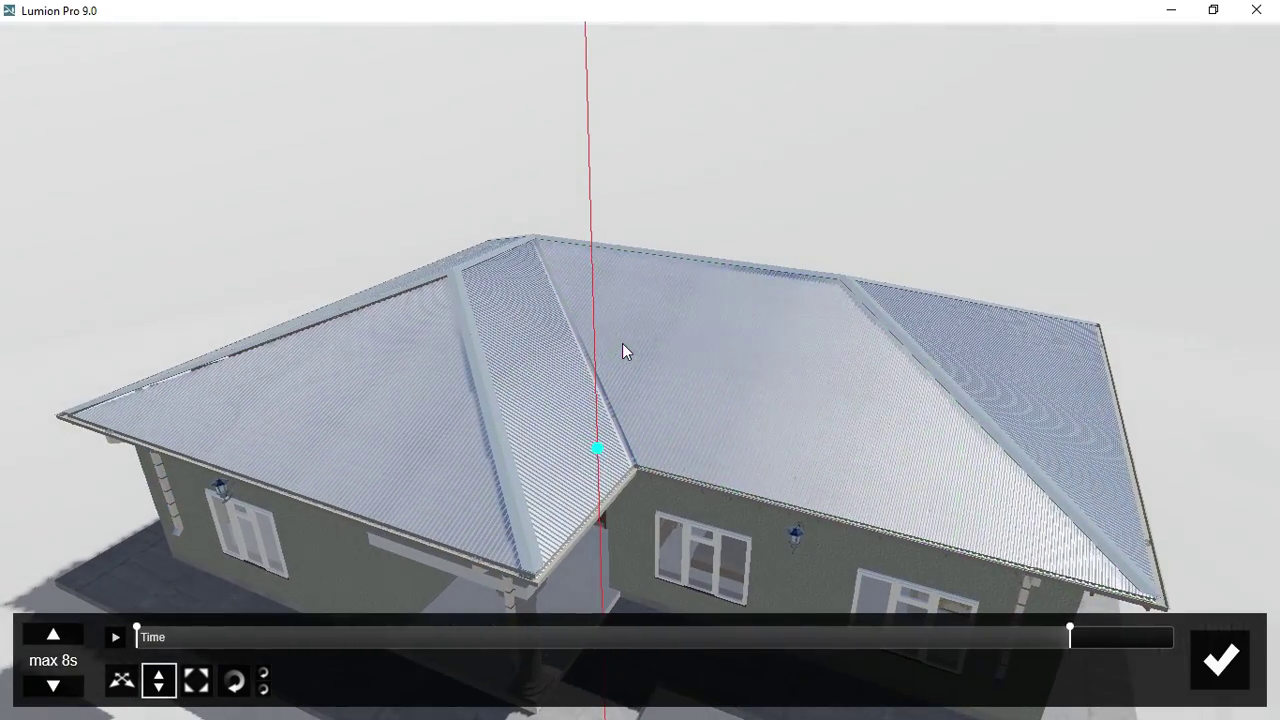
pyautogui.scroll(-2, 590, 300)
pyautogui.scroll(-3, 578, 284)
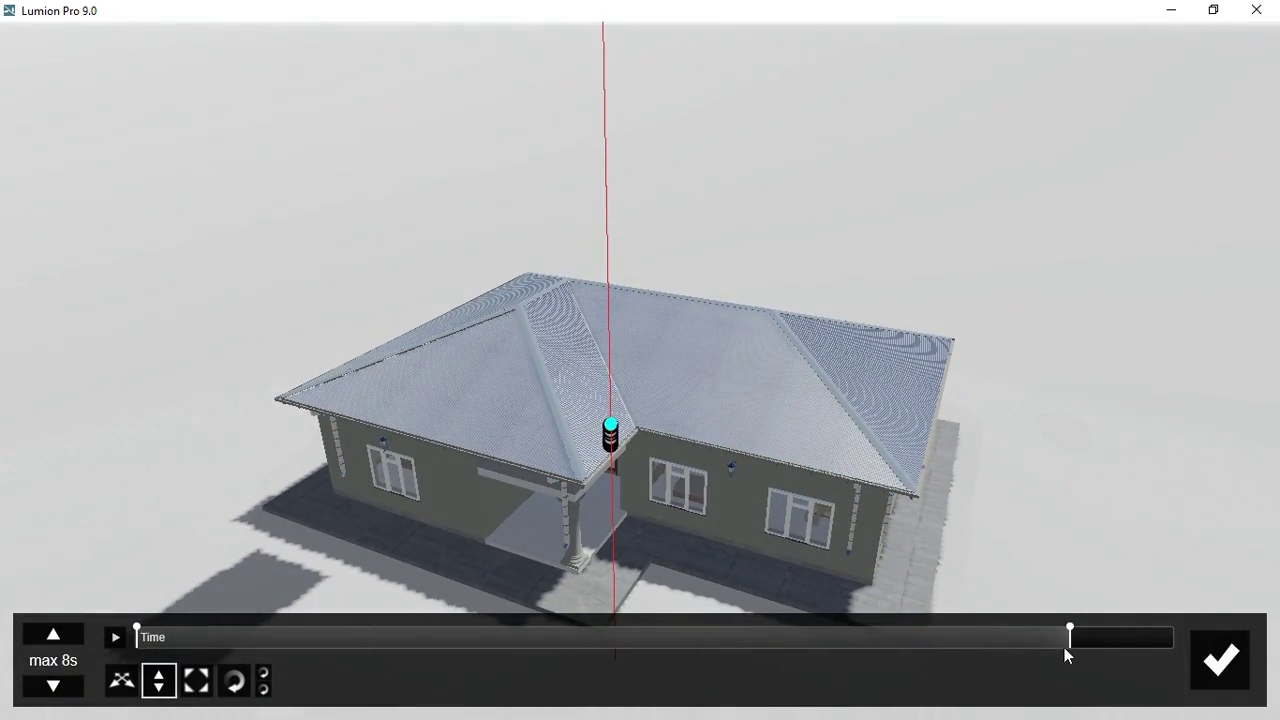
# Step: Scrub the timeline back to 5.7 s to check the roof assembly, and accept the Advanced Move animation
pyautogui.moveTo(1064, 647); pyautogui.dragTo(1070, 718)
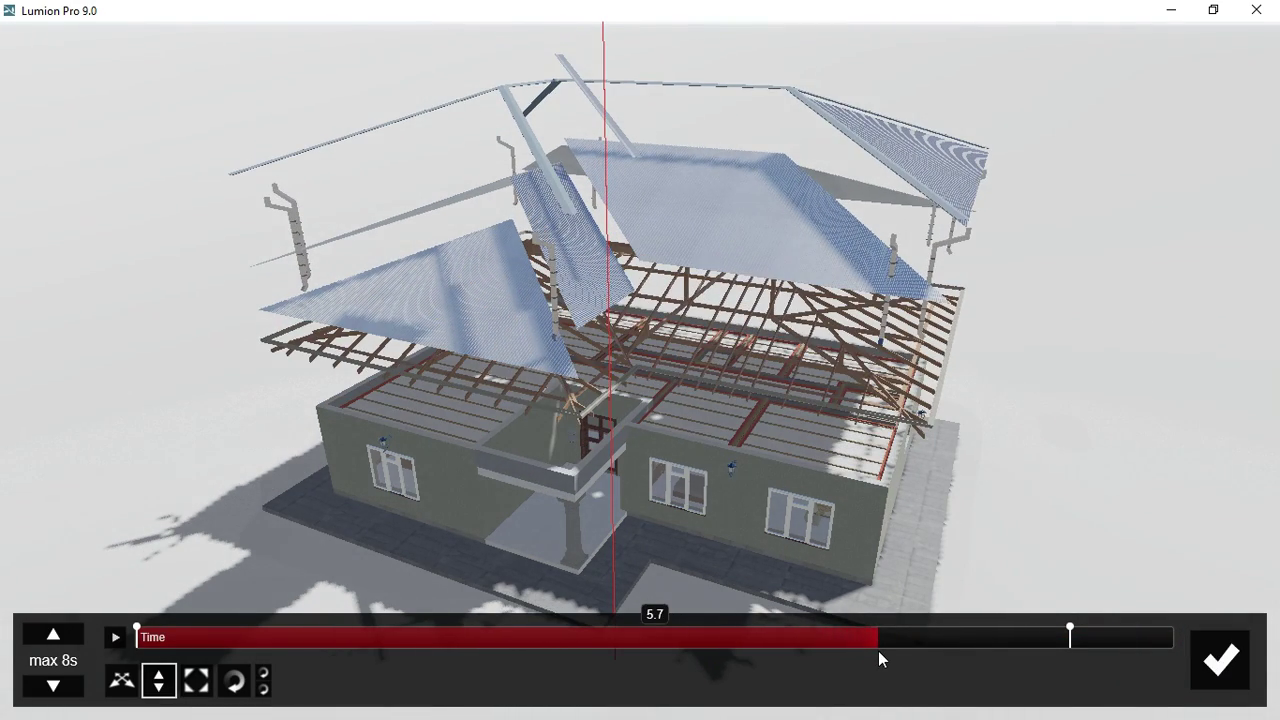
pyautogui.click(878, 651)
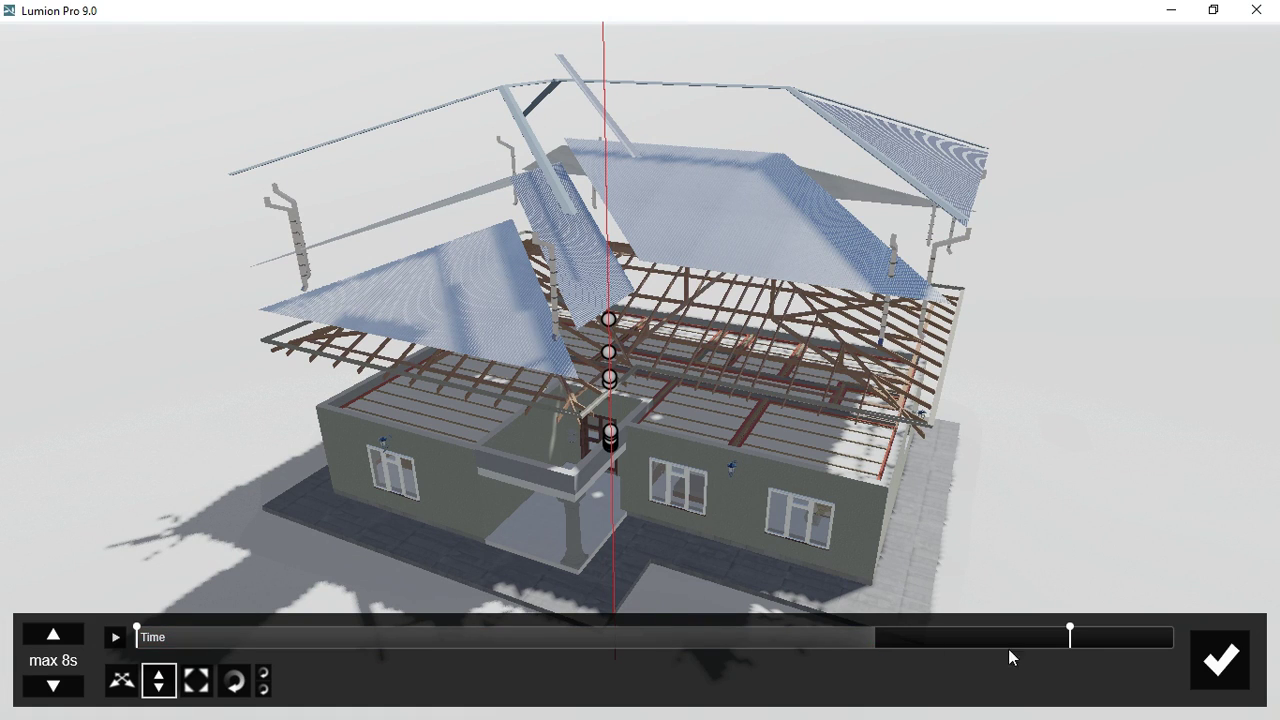
pyautogui.click(1220, 658)
# Step: Preview flythrough clips 2, 3 and 4, and disable the Layer Visibility effect of the 2 - Flythrough clip
pyautogui.click(354, 622)
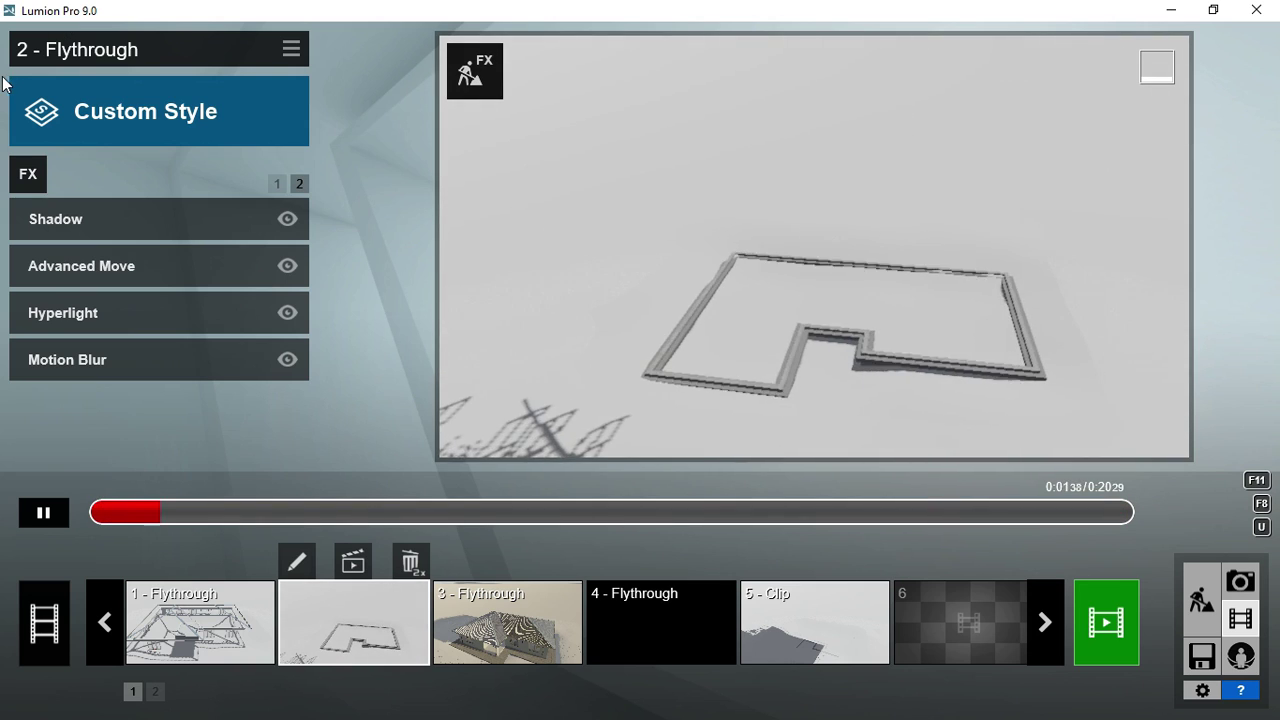
pyautogui.click(496, 632)
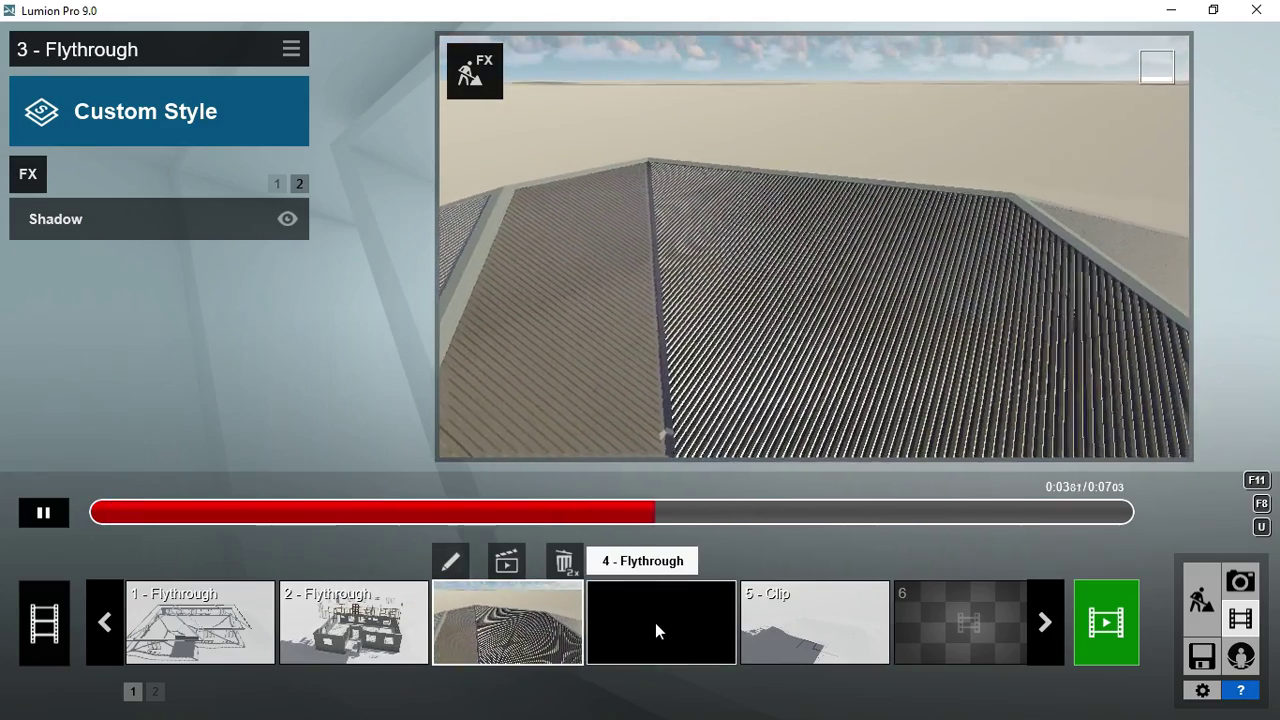
pyautogui.click(656, 626)
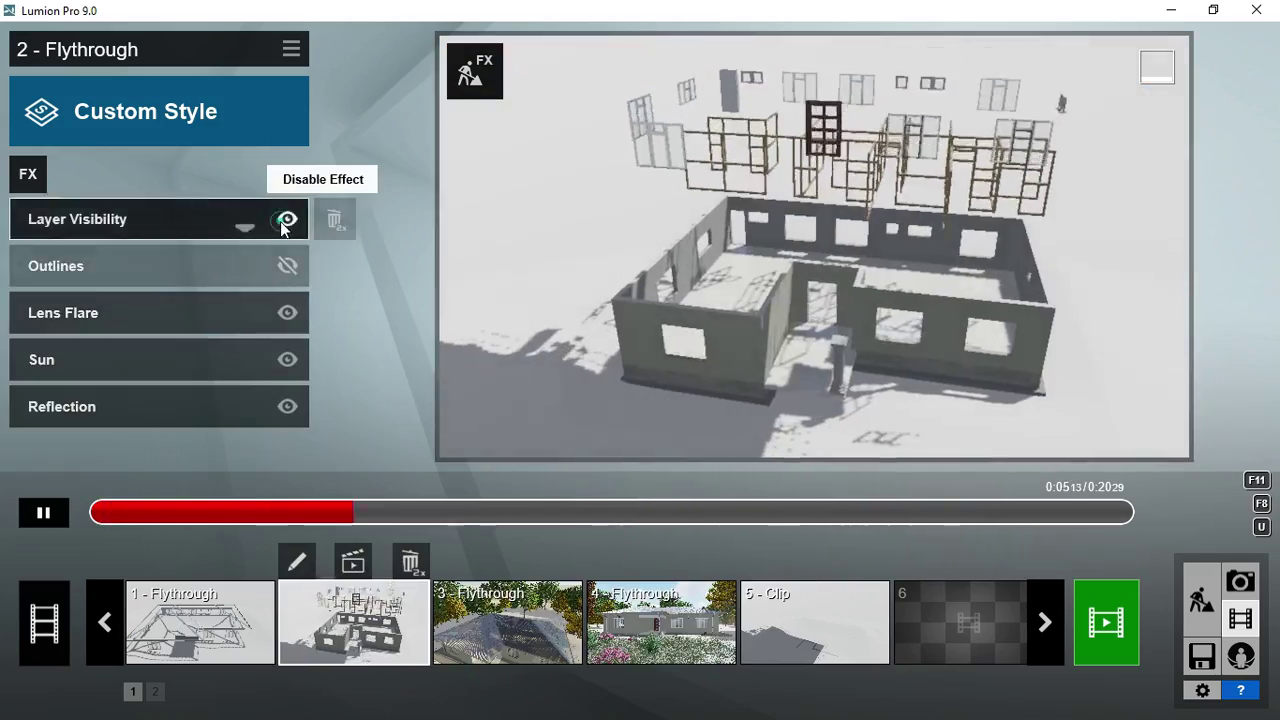
pyautogui.click(287, 219)
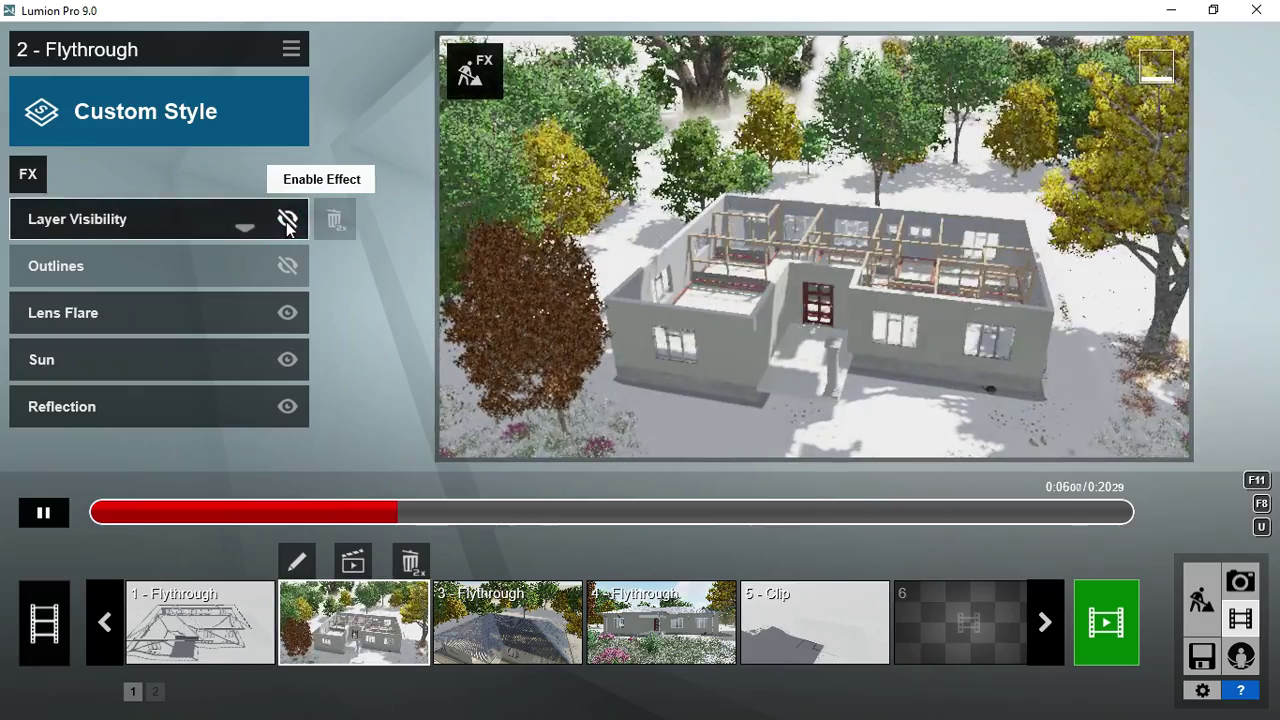